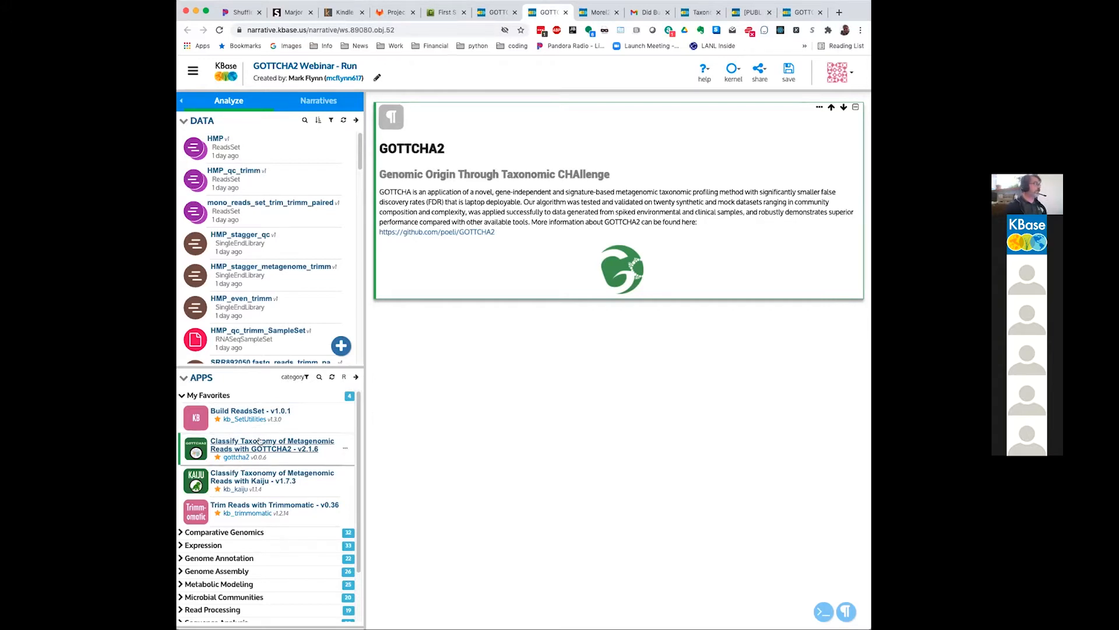
Step: Add the Trim Reads with Trimmomatic v0.36 app to the narrative
{"action": "scroll", "coordinate": [261, 440], "scroll_direction": "down", "scroll_amount": 1}
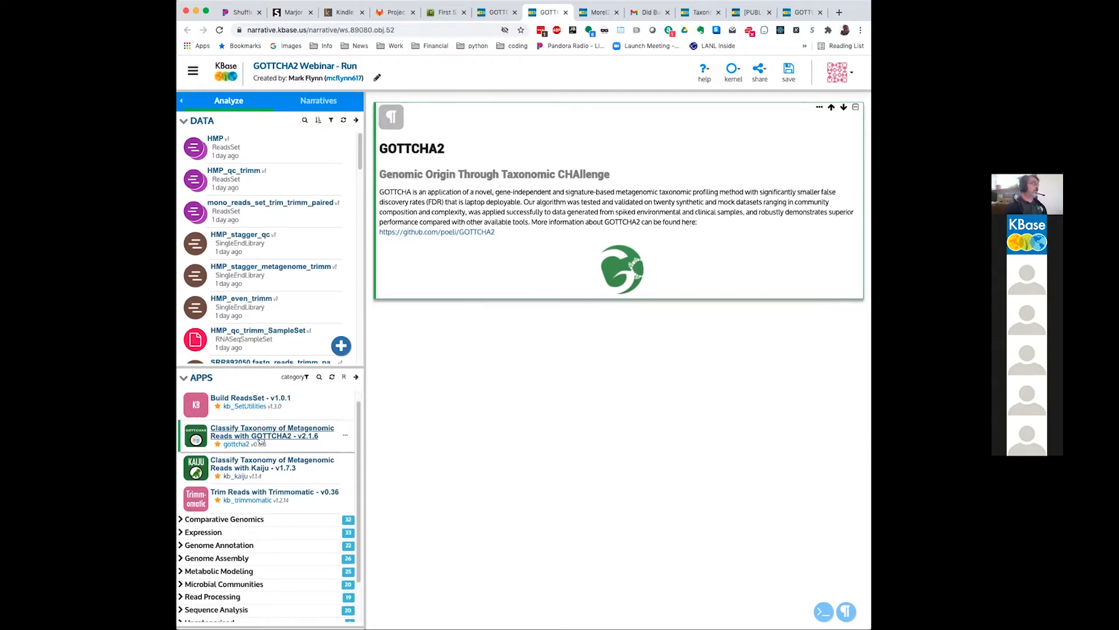
{"action": "left_click", "coordinate": [299, 491]}
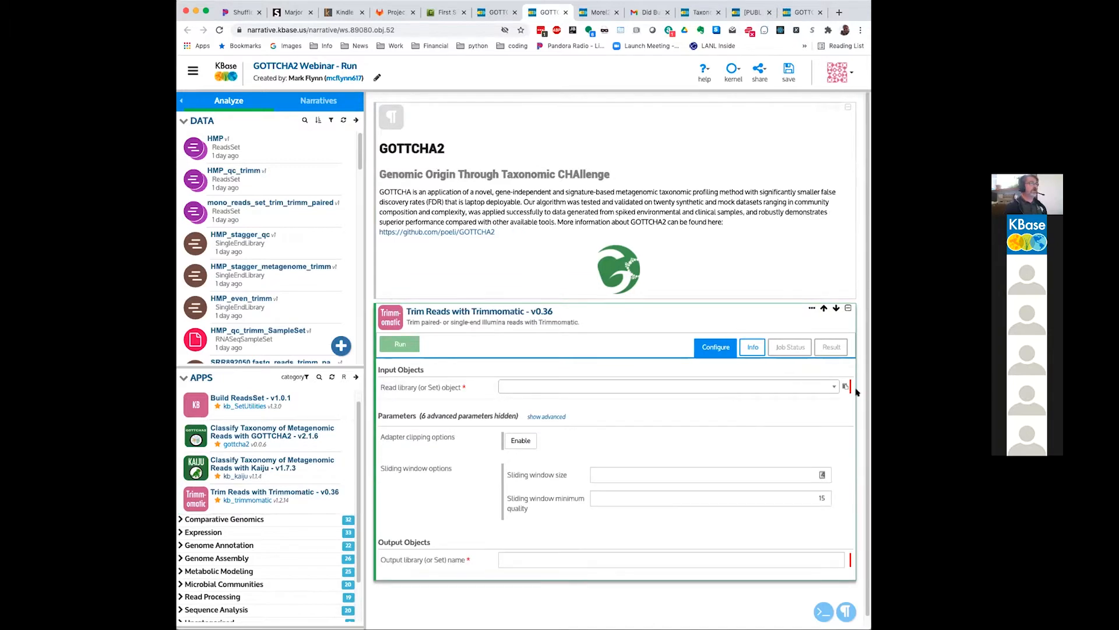
{"action": "left_click", "coordinate": [820, 388]}
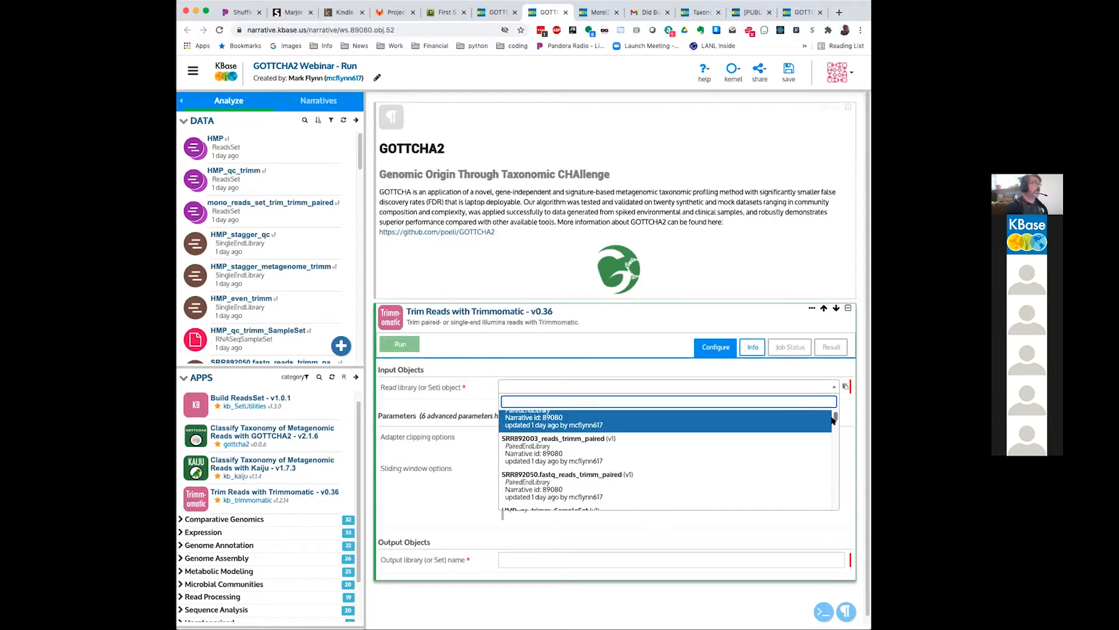
{"action": "scroll", "coordinate": [834, 424], "scroll_direction": "down", "scroll_amount": 5}
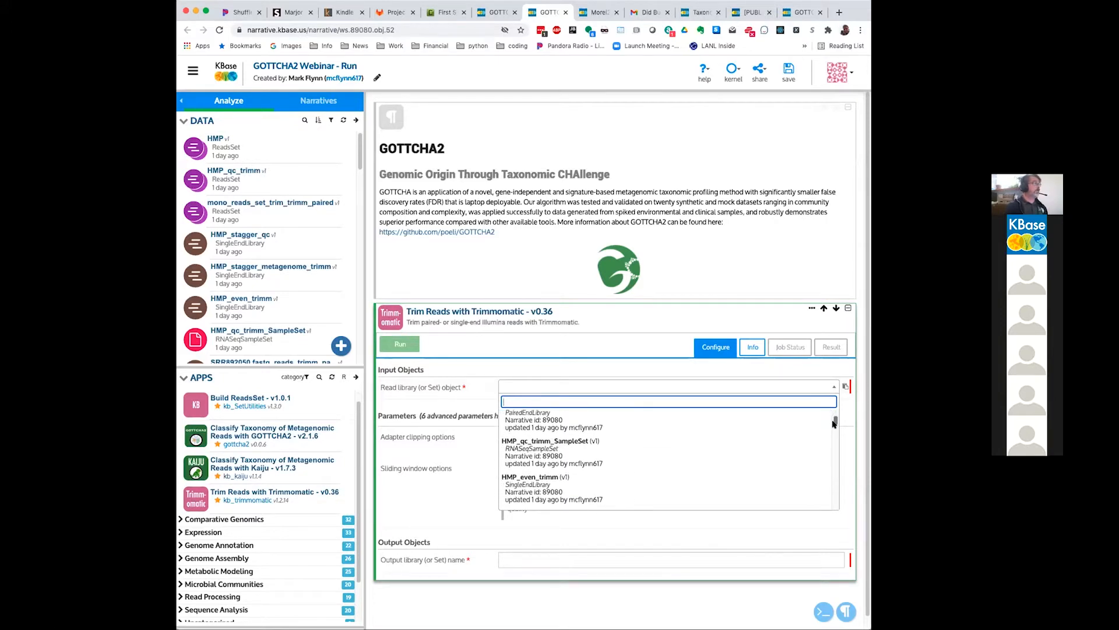
{"action": "scroll", "coordinate": [794, 452], "scroll_direction": "down", "scroll_amount": 2}
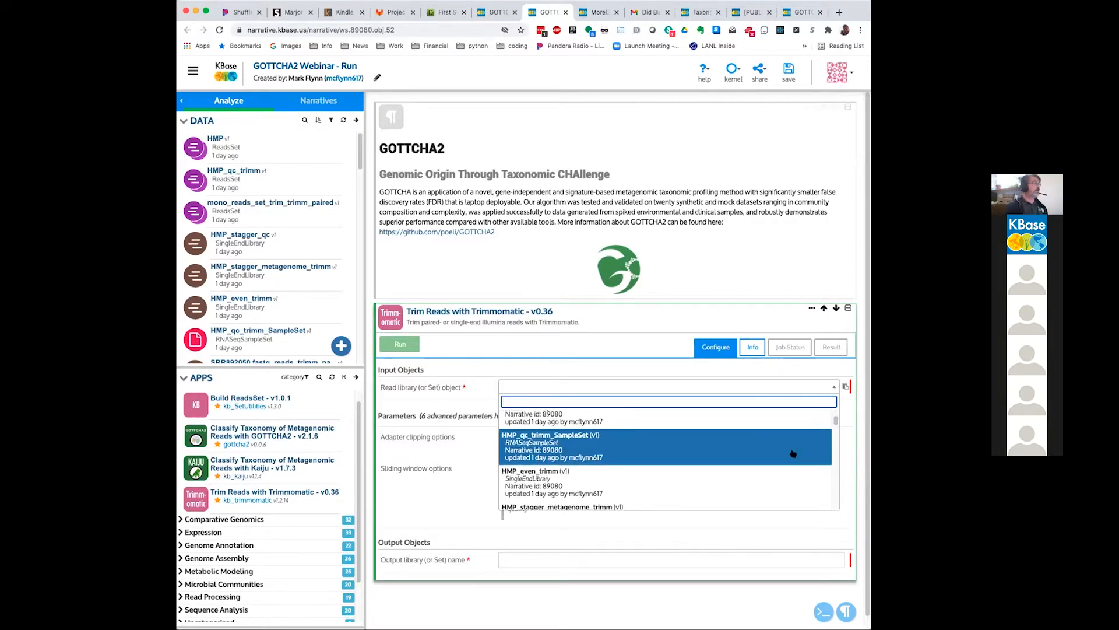
{"action": "left_click", "coordinate": [718, 386]}
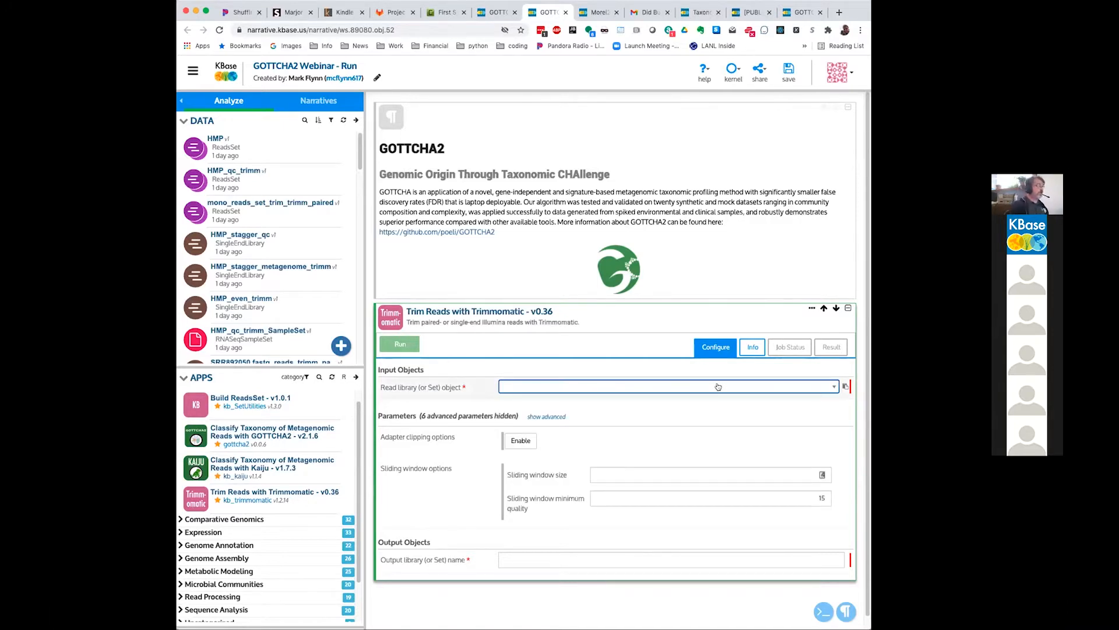
Step: Filter the Trimmomatic read library choices by "HMP_s" and select HMP_stagger_metagenome as the input object
{"action": "left_click", "coordinate": [719, 387]}
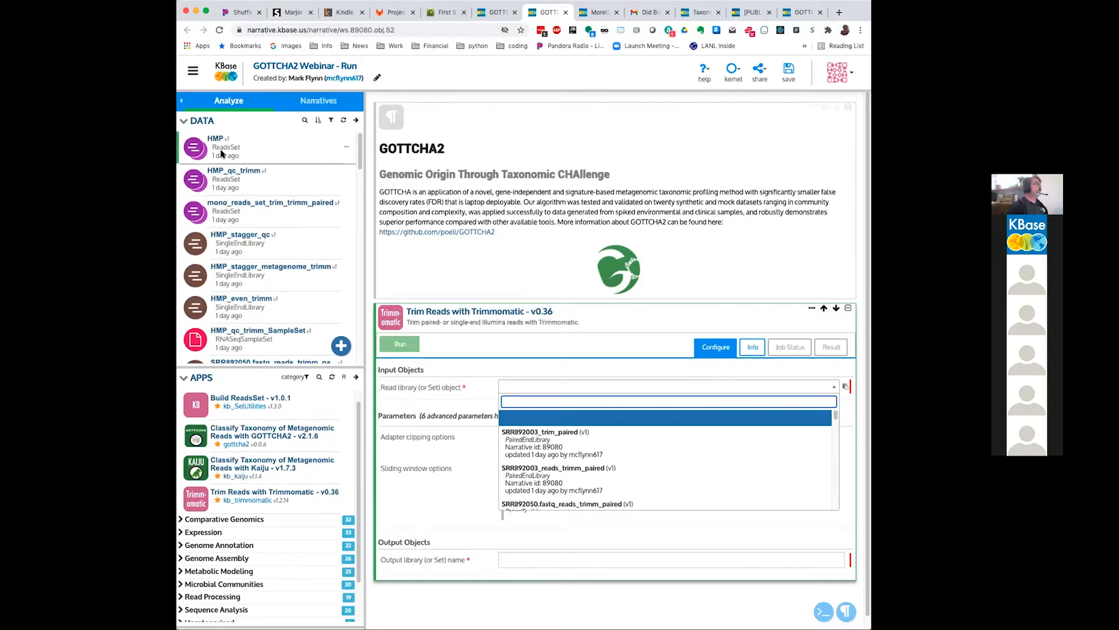
{"action": "scroll", "coordinate": [221, 280], "scroll_direction": "down", "scroll_amount": 1}
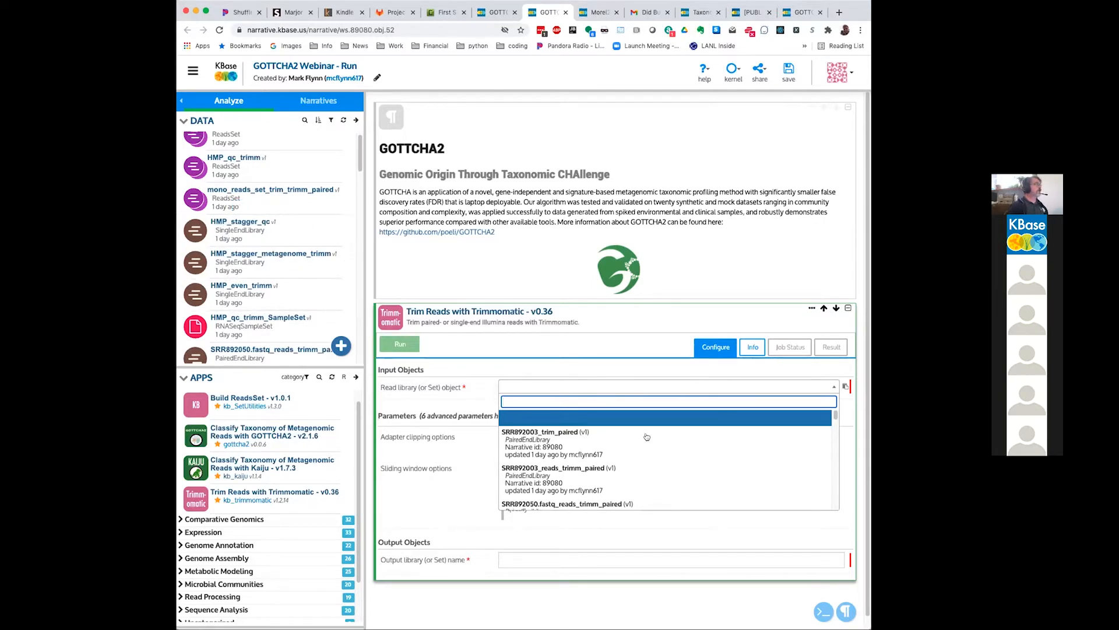
{"action": "type", "text": "HM"}
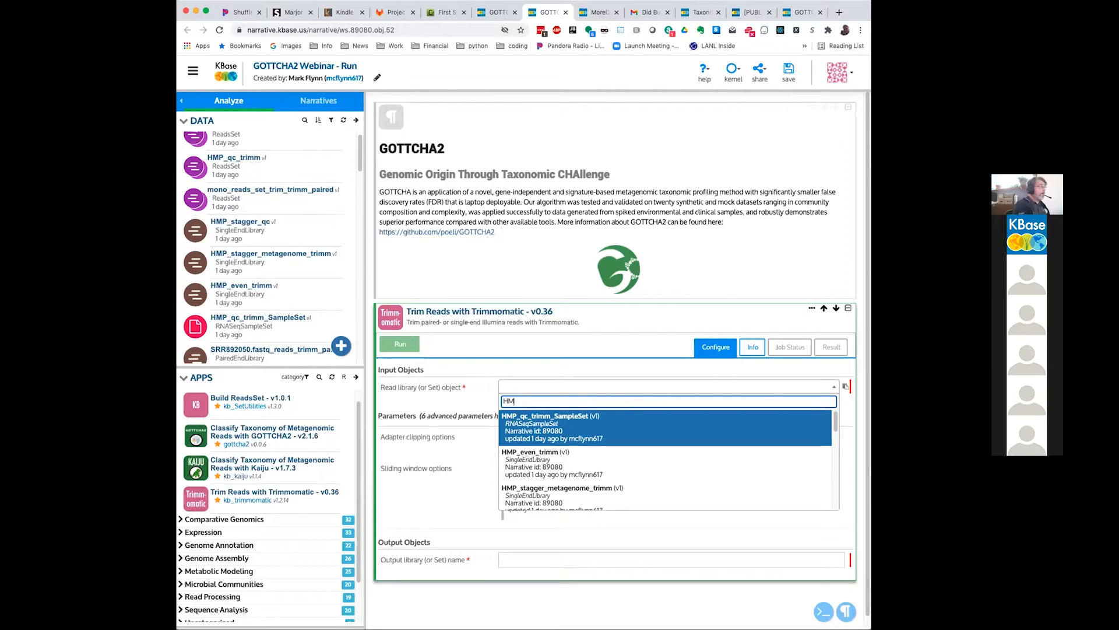
{"action": "type", "text": "P_s"}
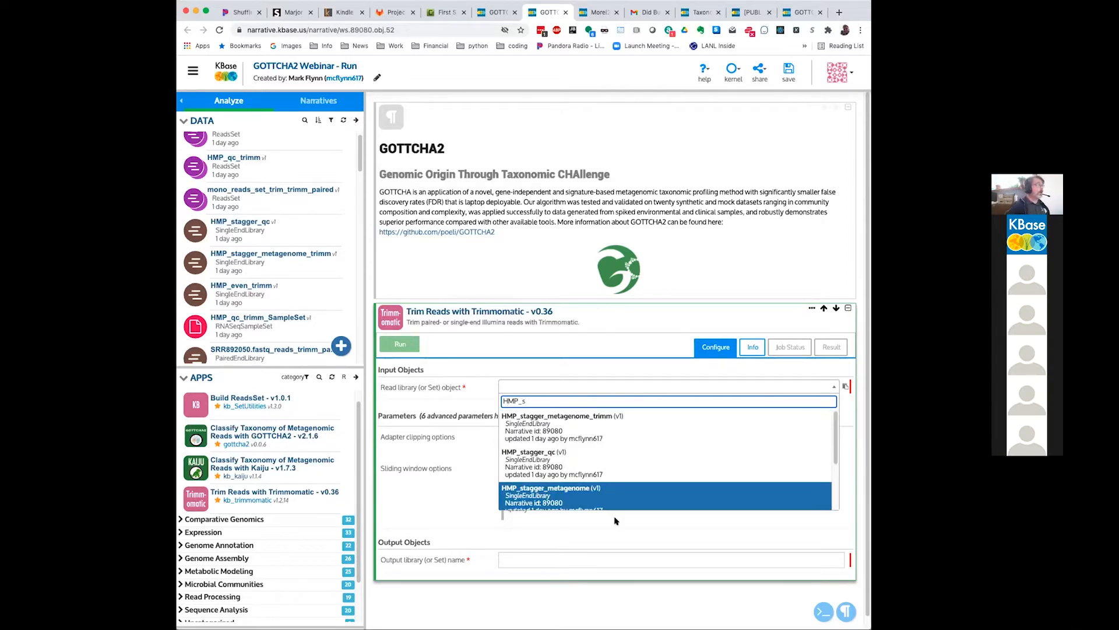
{"action": "left_click", "coordinate": [586, 489]}
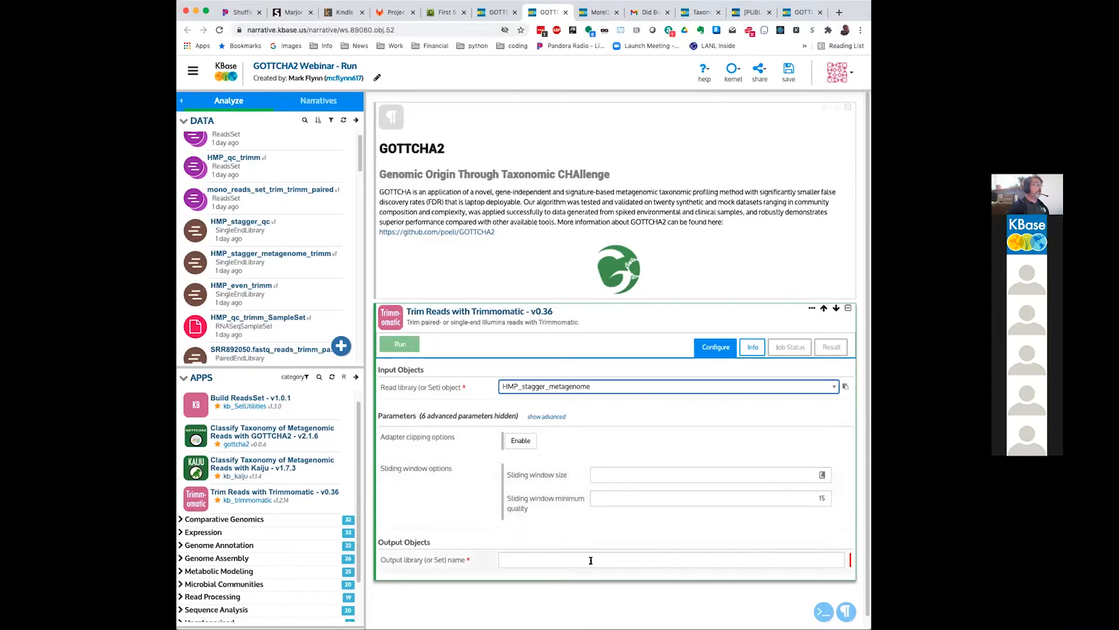
Step: Read the description and about information for Trimmomatic's adapter clipping options
{"action": "left_click", "coordinate": [444, 433]}
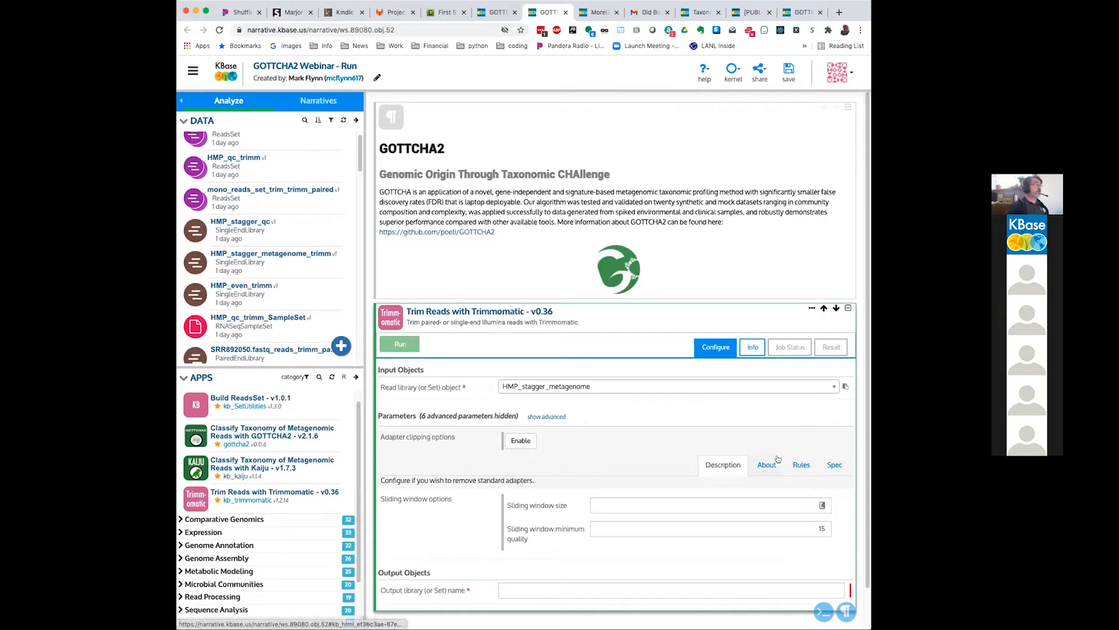
{"action": "left_click", "coordinate": [759, 464]}
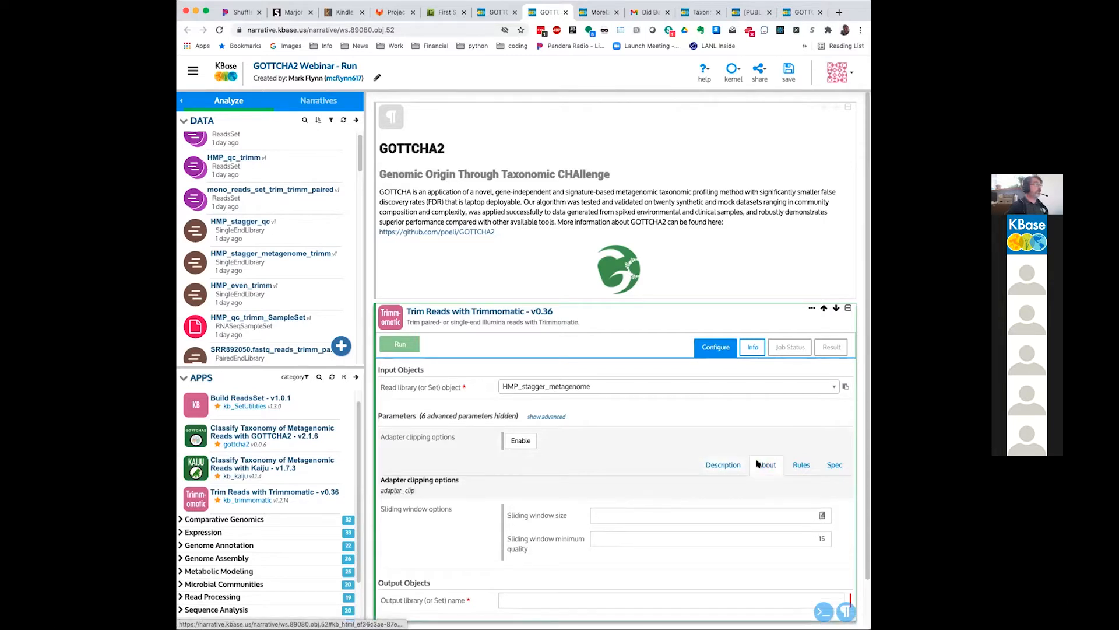
{"action": "left_click", "coordinate": [726, 465]}
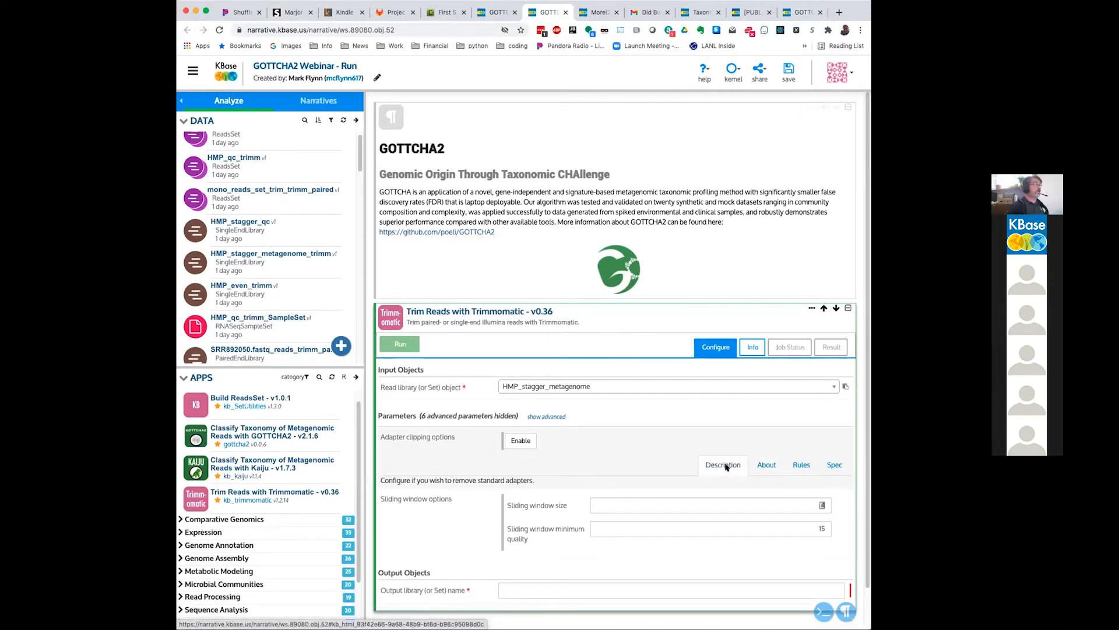
Step: Name the Trimmomatic output library HMP_qc and run the trimming job
{"action": "scroll", "coordinate": [564, 446], "scroll_direction": "down", "scroll_amount": 2}
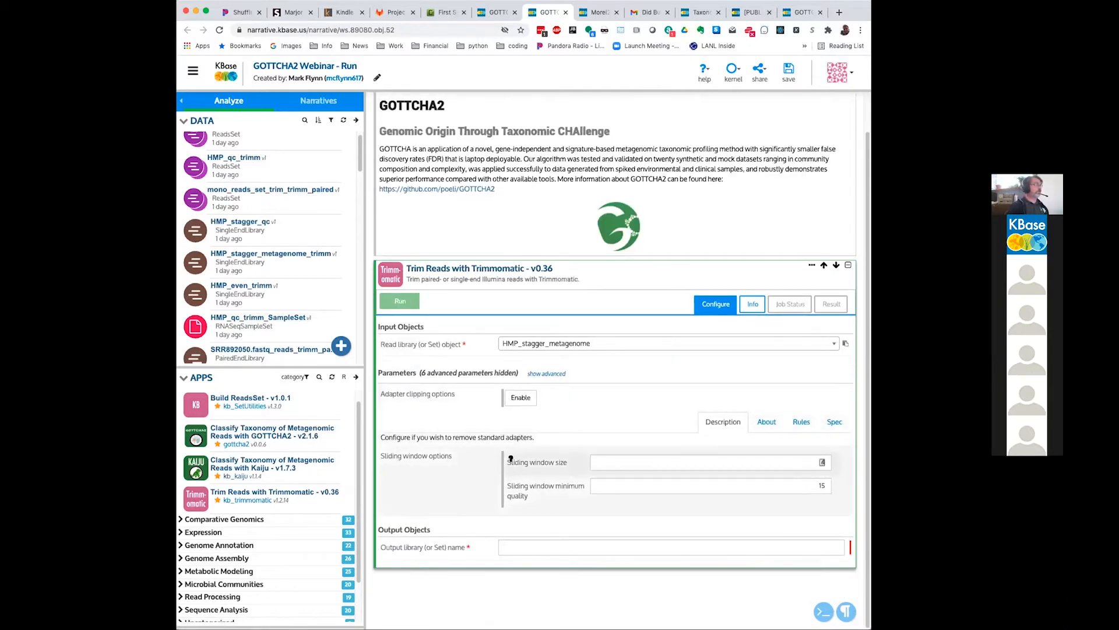
{"action": "left_click", "coordinate": [570, 546]}
{"action": "type", "text": "HMP"}
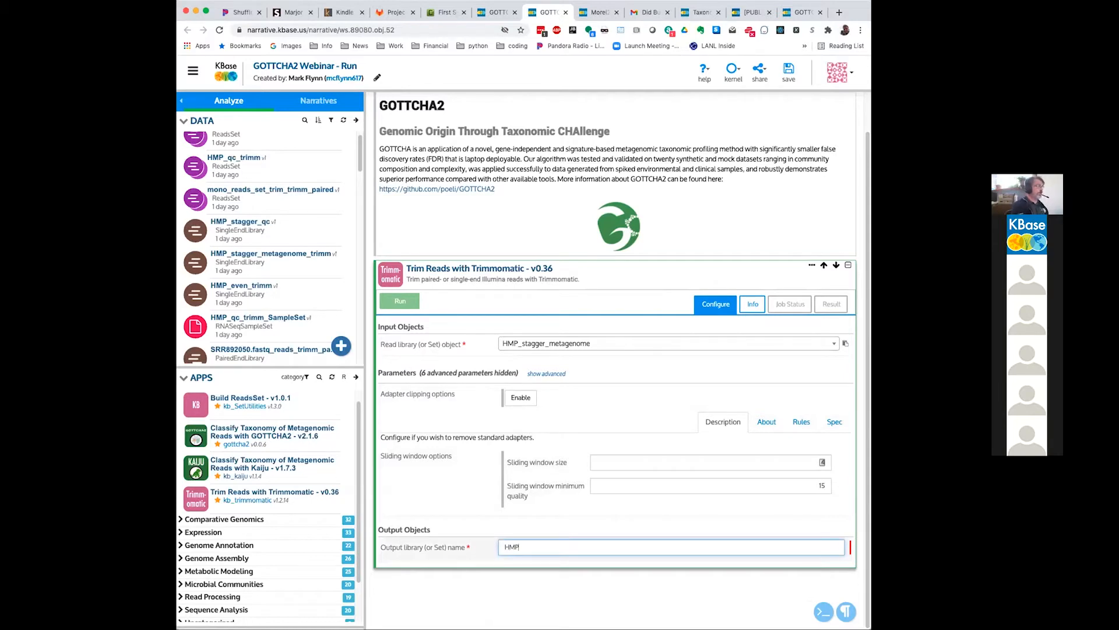
{"action": "type", "text": "_"}
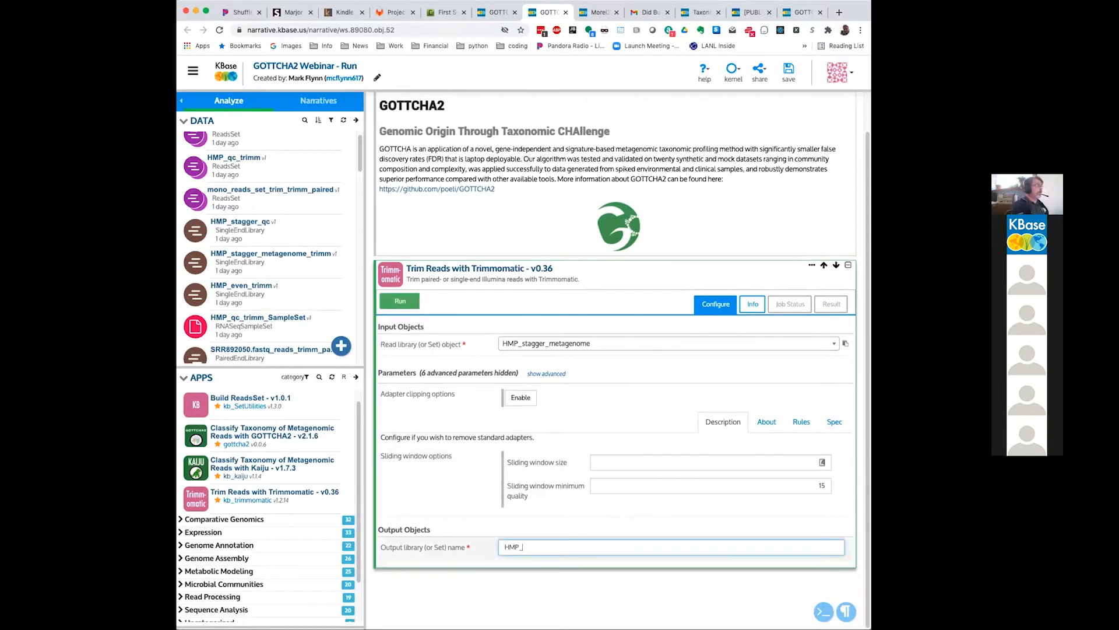
{"action": "type", "text": "qc"}
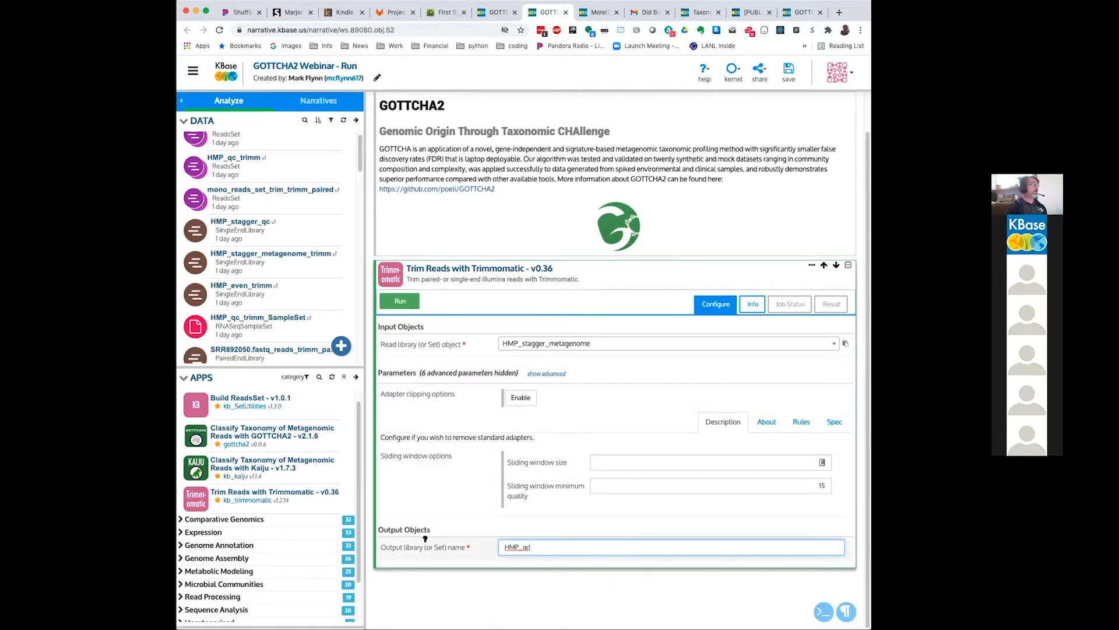
{"action": "left_click", "coordinate": [400, 300]}
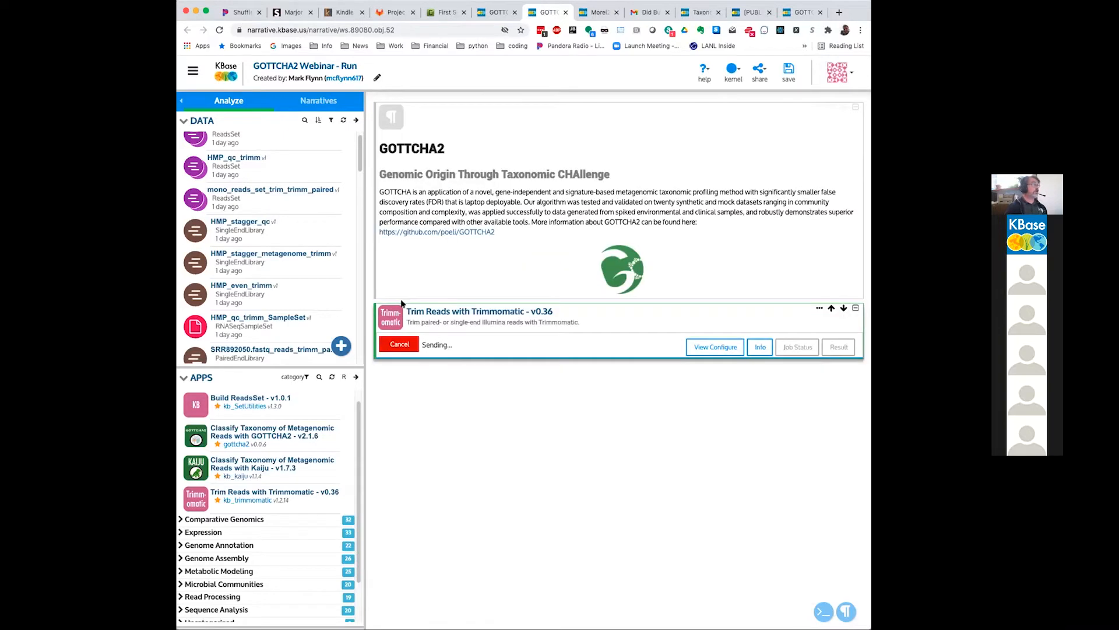
Step: Switch to the GOTTCHA2 Webinar narrative and examine the result report of its finished Trimmomatic cell
{"action": "left_click", "coordinate": [491, 10]}
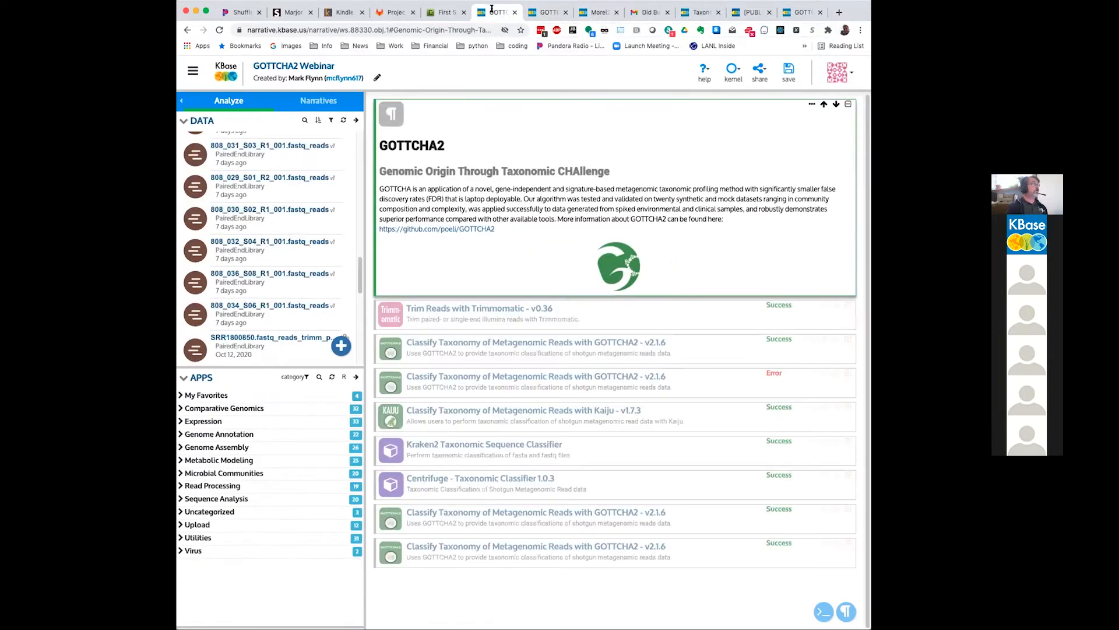
{"action": "left_click", "coordinate": [656, 312]}
{"action": "left_click", "coordinate": [848, 306]}
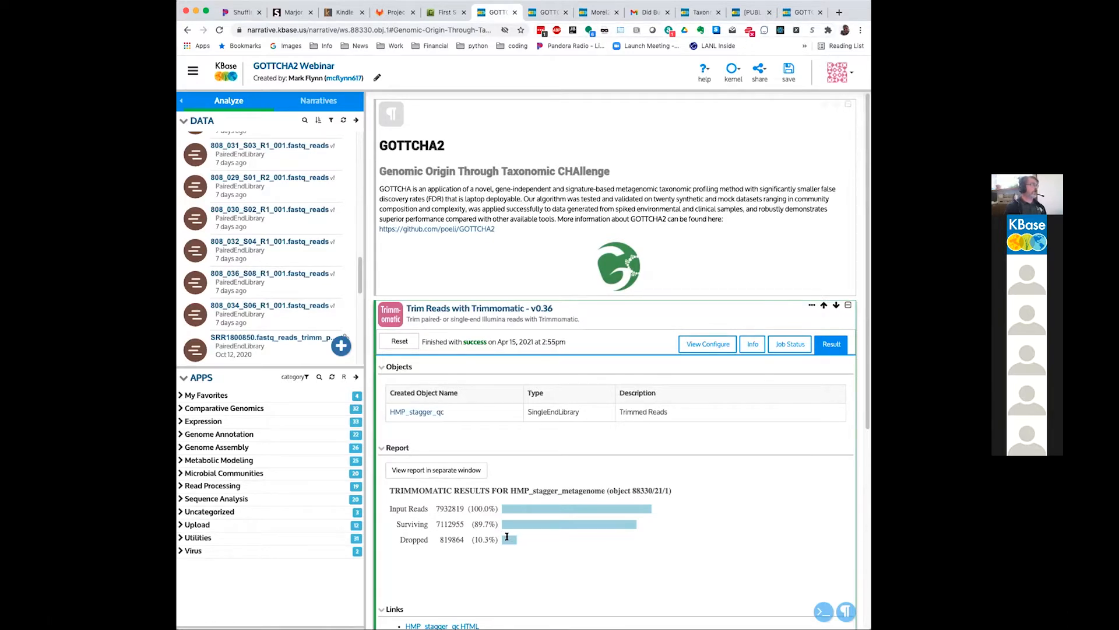
{"action": "scroll", "coordinate": [679, 526], "scroll_direction": "down", "scroll_amount": 2}
{"action": "scroll", "coordinate": [680, 525], "scroll_direction": "up", "scroll_amount": 2}
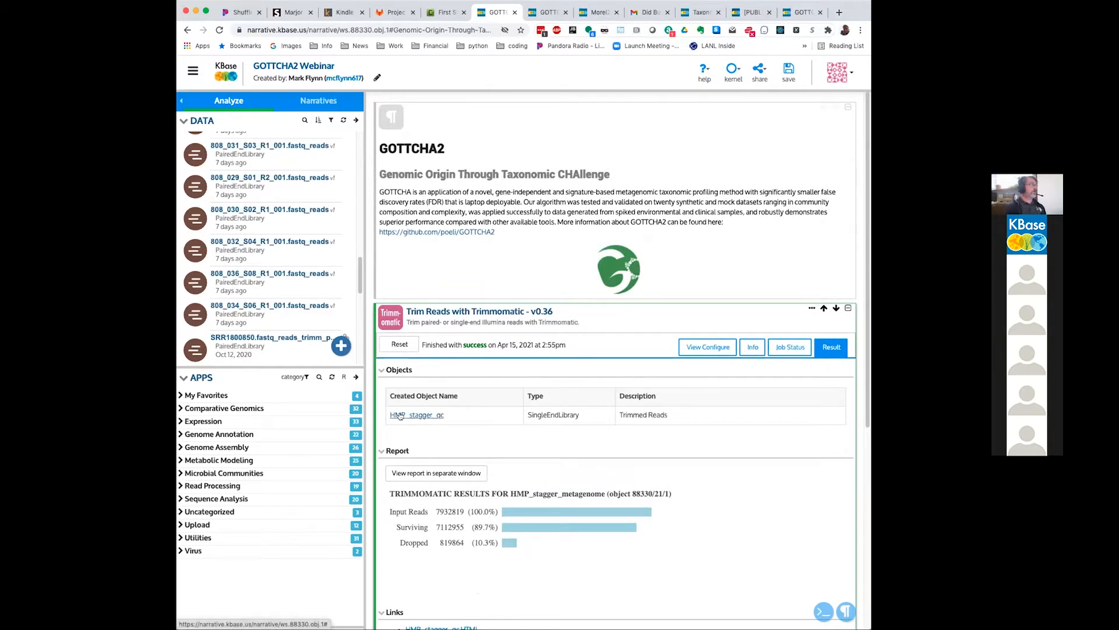
Step: Look through the narrative's data list for the trimmed HMP read objects
{"action": "scroll", "coordinate": [263, 204], "scroll_direction": "up", "scroll_amount": 10}
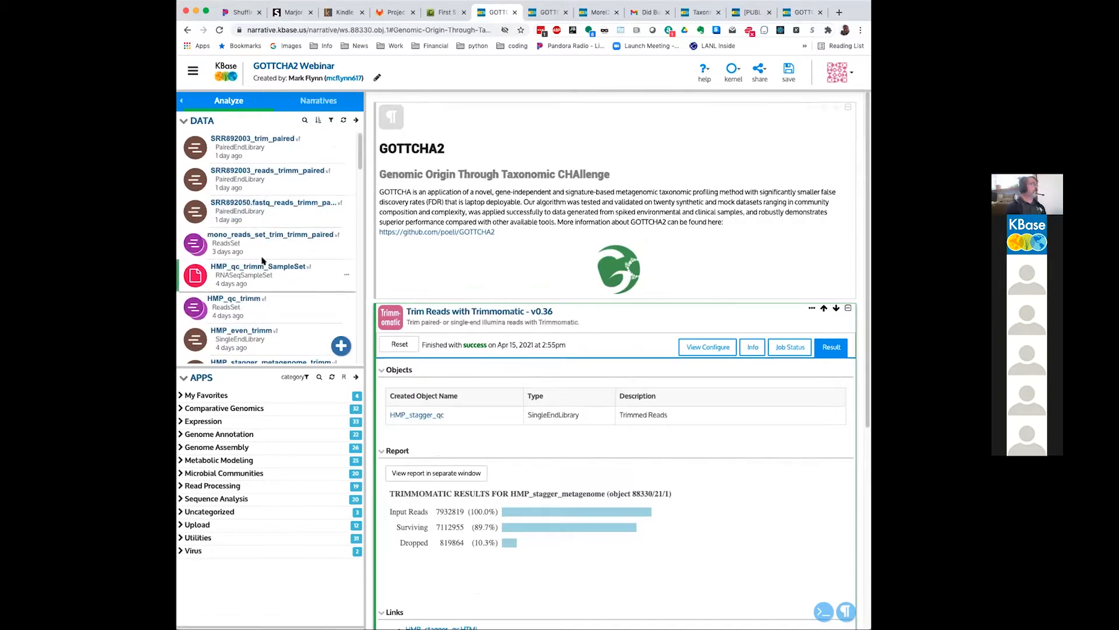
{"action": "scroll", "coordinate": [259, 251], "scroll_direction": "down", "scroll_amount": 1}
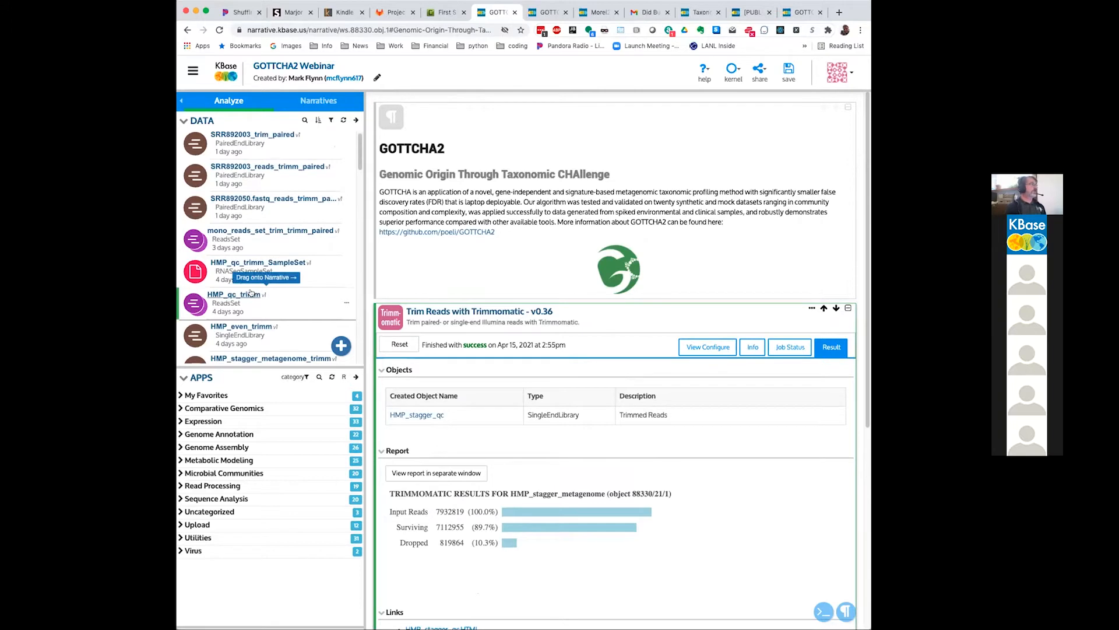
{"action": "scroll", "coordinate": [249, 298], "scroll_direction": "down", "scroll_amount": 1}
{"action": "scroll", "coordinate": [249, 299], "scroll_direction": "down", "scroll_amount": 2}
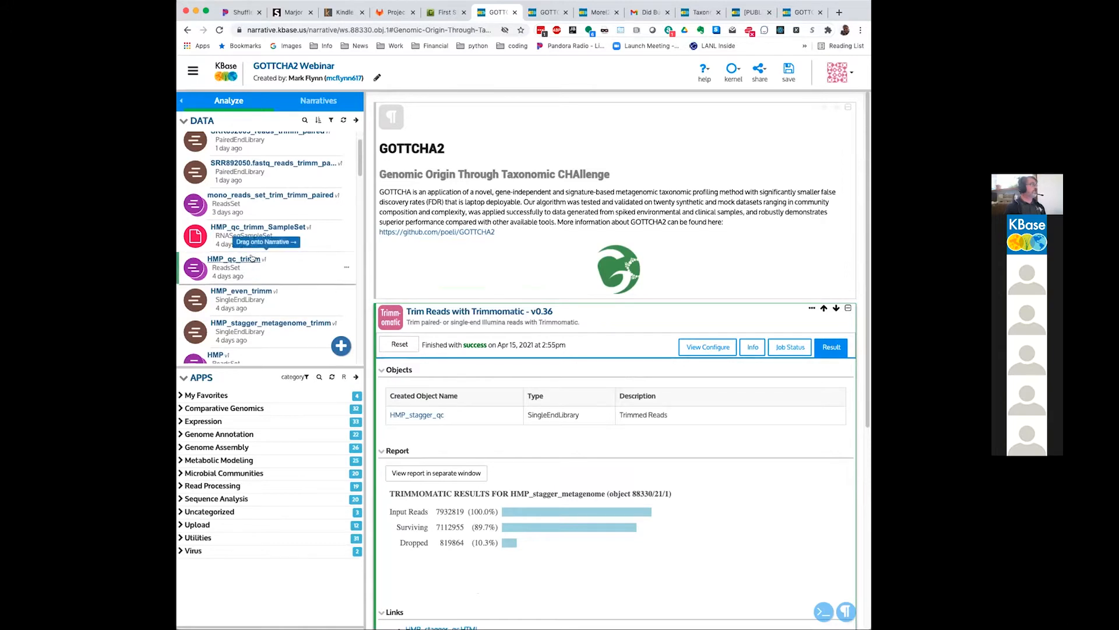
{"action": "scroll", "coordinate": [252, 263], "scroll_direction": "down", "scroll_amount": 5}
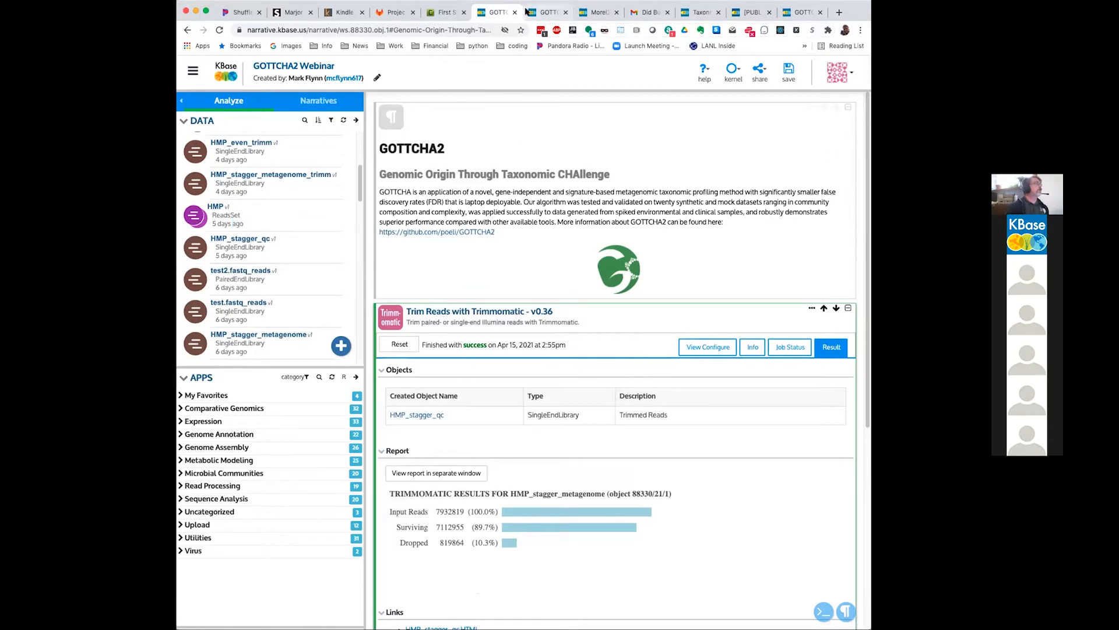
Step: Return to the GOTTCHA2 Webinar - Run narrative and add the GOTTCHA2 v2.1.6 classification app, keeping the viral and bacterial reference database
{"action": "left_click", "coordinate": [543, 12]}
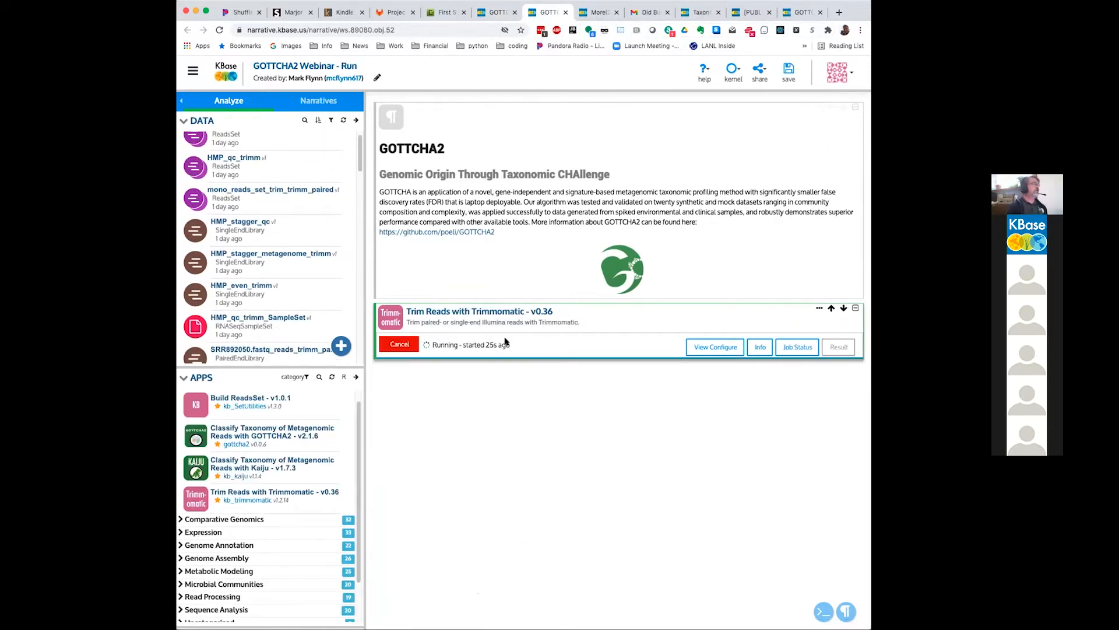
{"action": "left_click", "coordinate": [253, 434]}
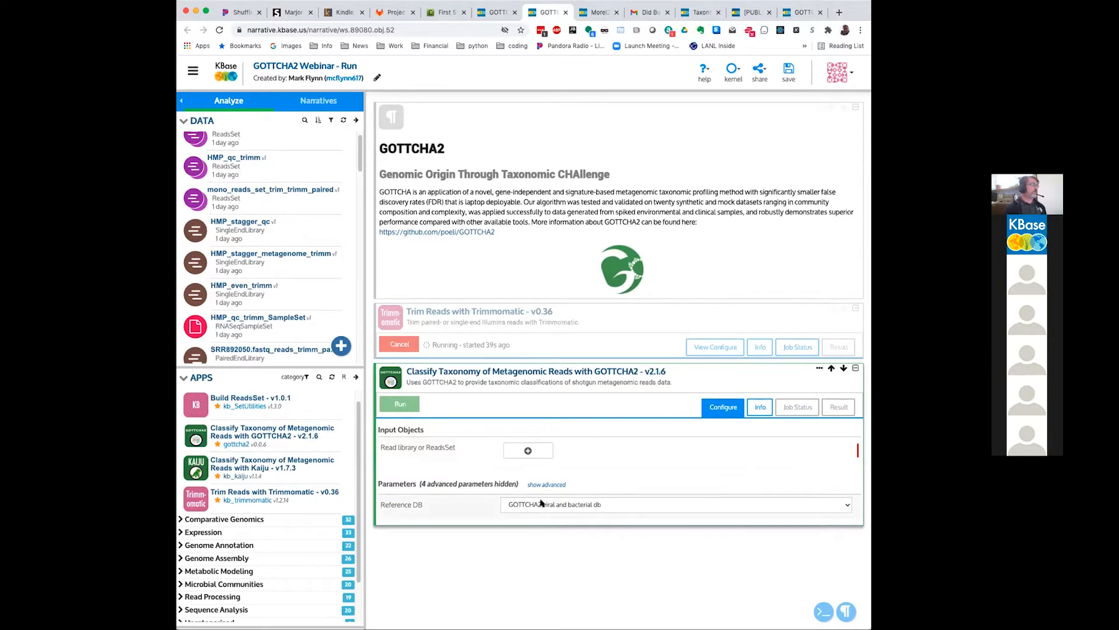
{"action": "left_click", "coordinate": [679, 505]}
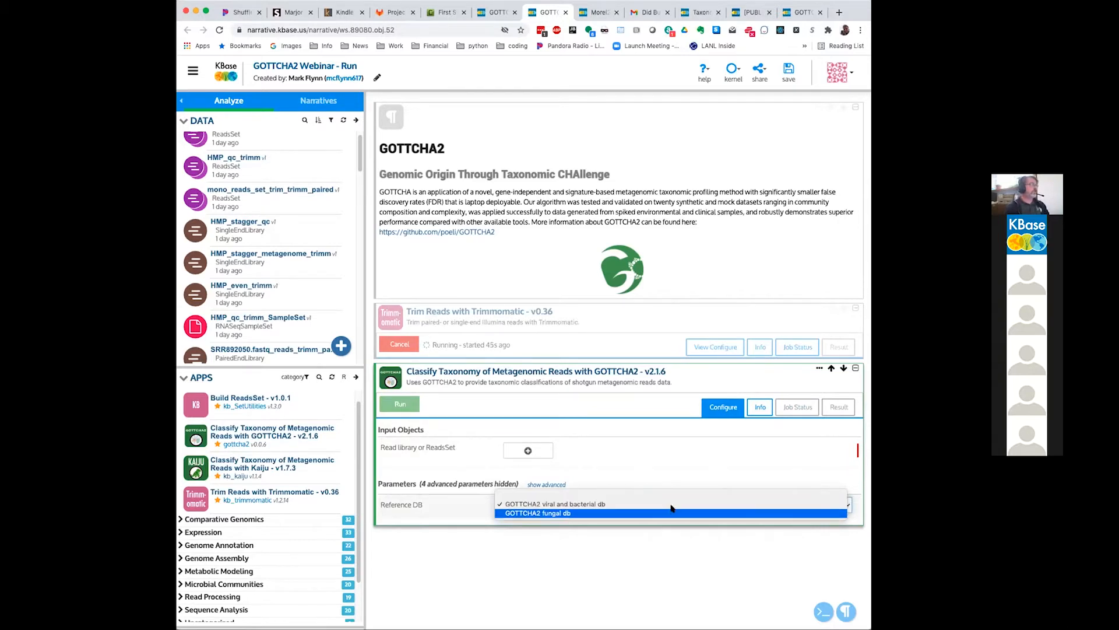
{"action": "left_click", "coordinate": [664, 479]}
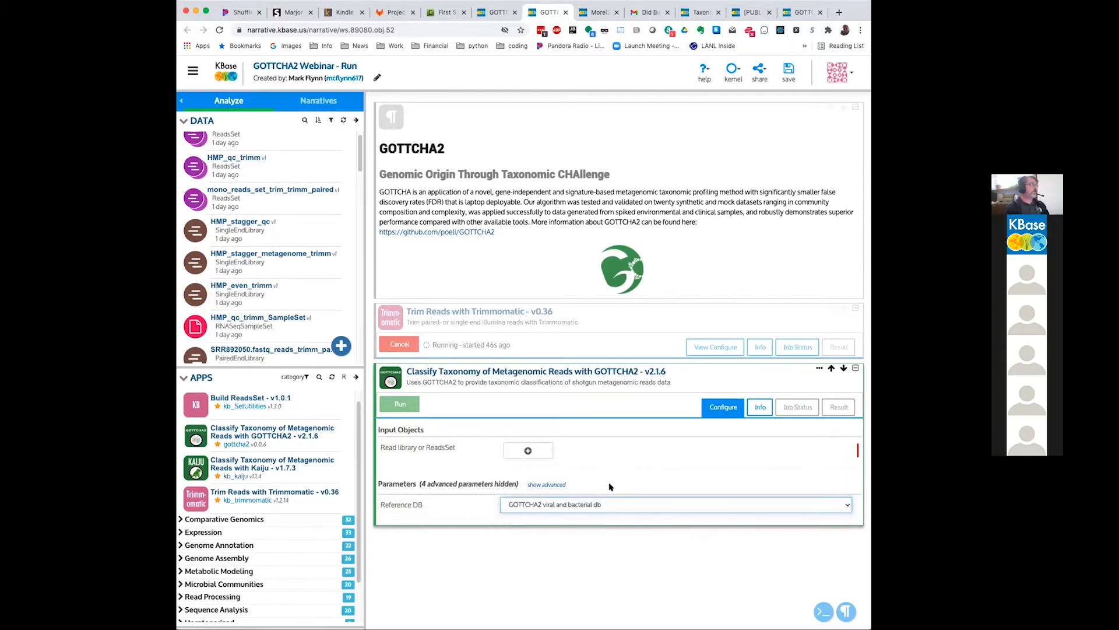
Step: Show the GOTTCHA2 app's advanced parameters and read the descriptions of Minimum Coverage and Minimum Reads
{"action": "left_click", "coordinate": [543, 485]}
{"action": "scroll", "coordinate": [766, 468], "scroll_direction": "down", "scroll_amount": 1}
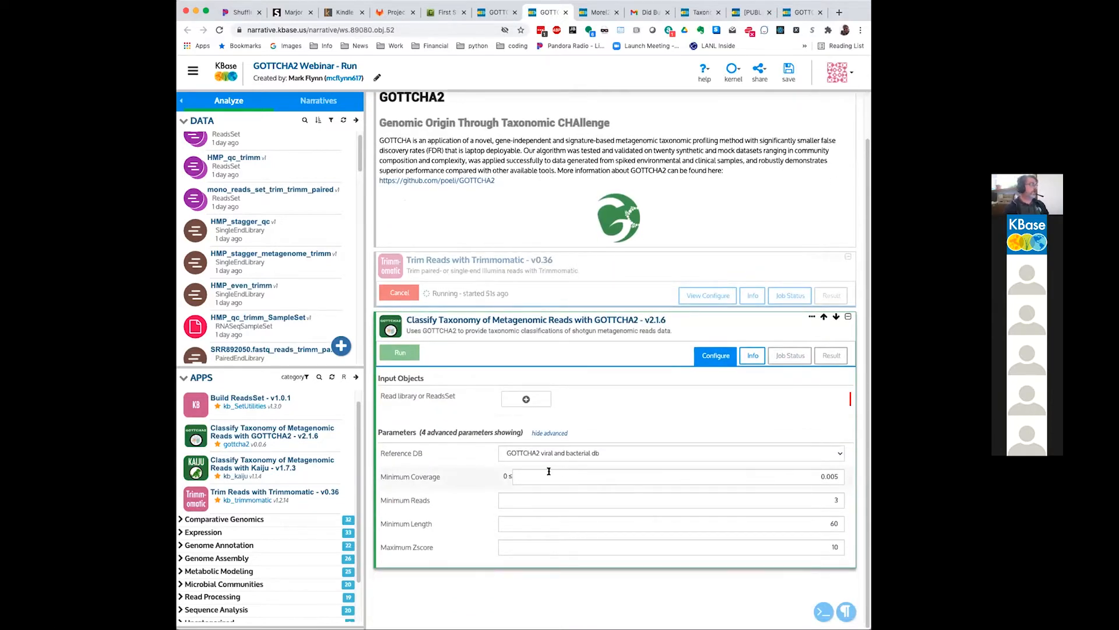
{"action": "left_click", "coordinate": [431, 473]}
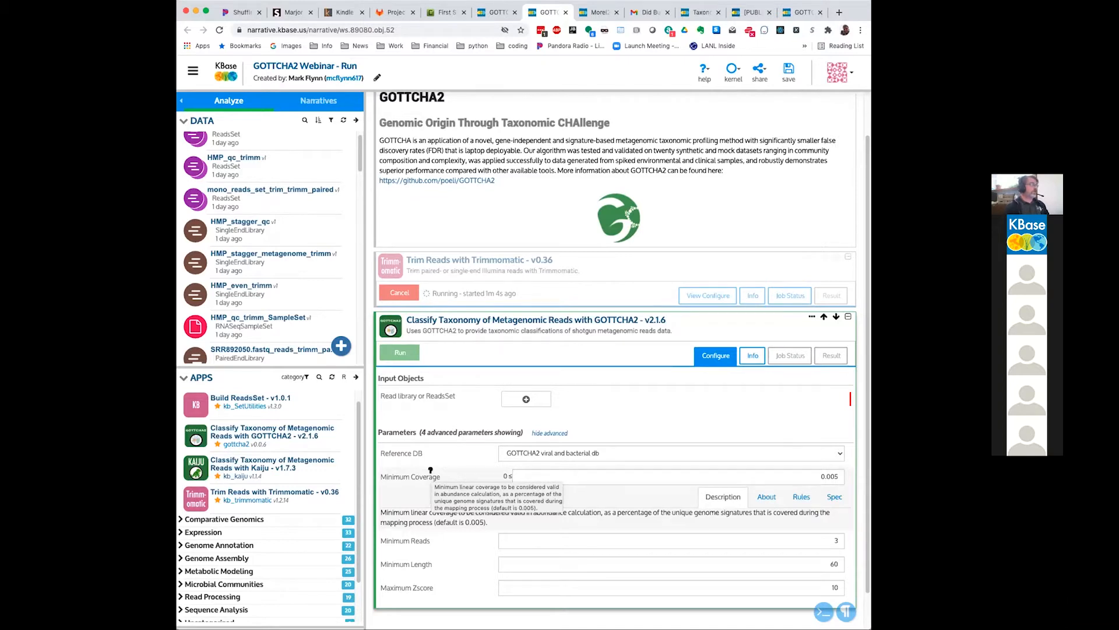
{"action": "scroll", "coordinate": [431, 470], "scroll_direction": "down", "scroll_amount": 1}
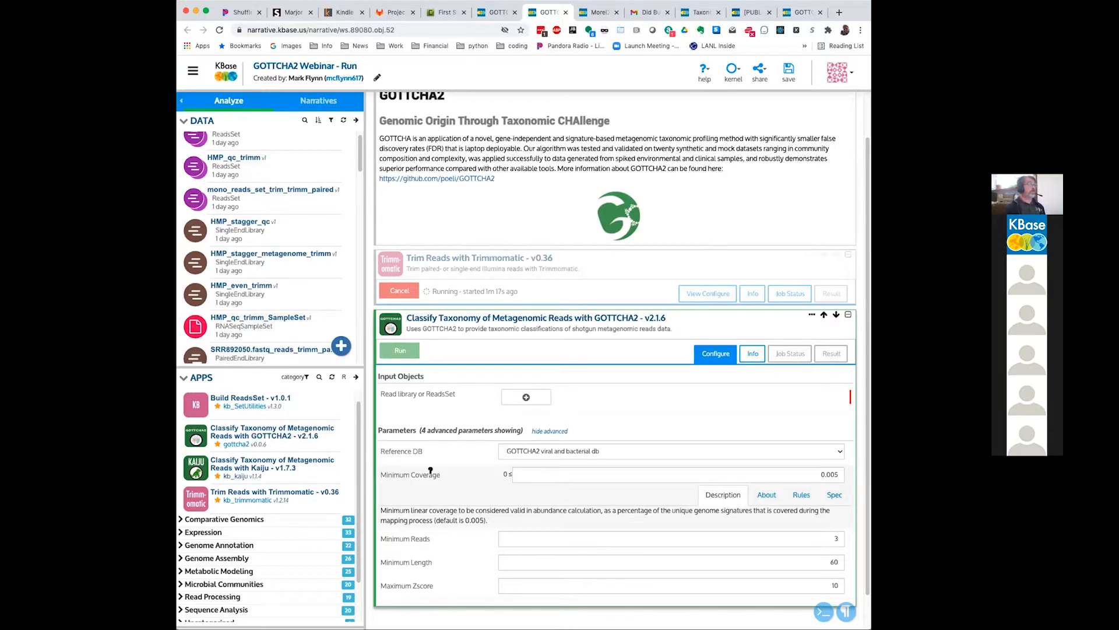
{"action": "scroll", "coordinate": [431, 472], "scroll_direction": "down", "scroll_amount": 1}
{"action": "scroll", "coordinate": [431, 471], "scroll_direction": "down", "scroll_amount": 3}
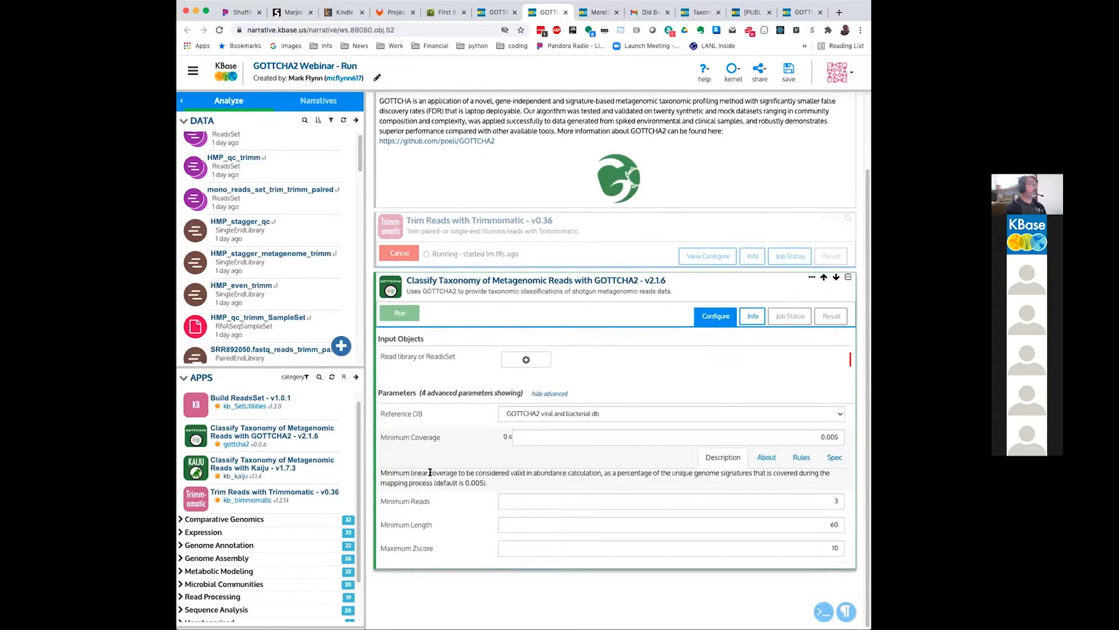
{"action": "left_click", "coordinate": [423, 496]}
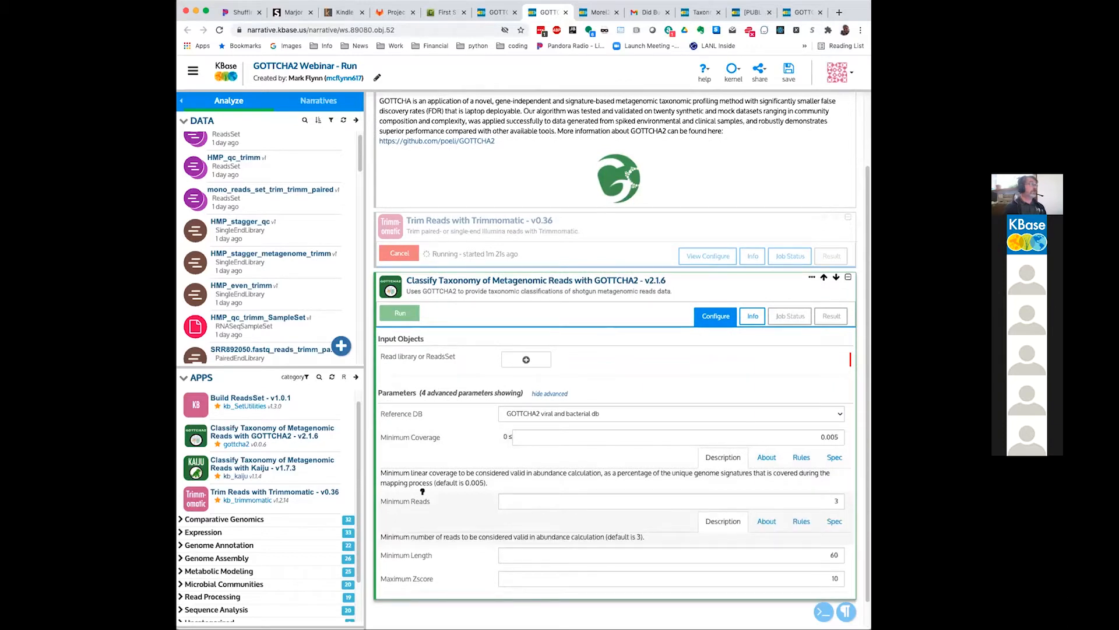
Step: Show and read the descriptions of the GOTTCHA2 app's Minimum Length and Maximum Zscore parameters
{"action": "scroll", "coordinate": [423, 491], "scroll_direction": "down", "scroll_amount": 3}
{"action": "left_click", "coordinate": [430, 520]}
{"action": "scroll", "coordinate": [430, 519], "scroll_direction": "down", "scroll_amount": 3}
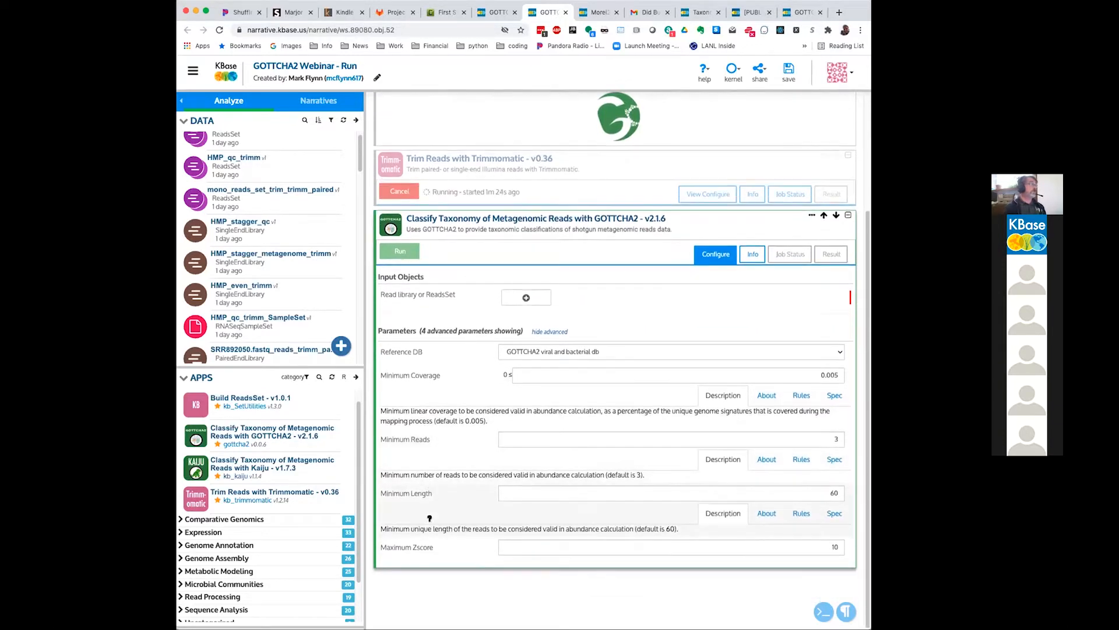
{"action": "left_click", "coordinate": [431, 547]}
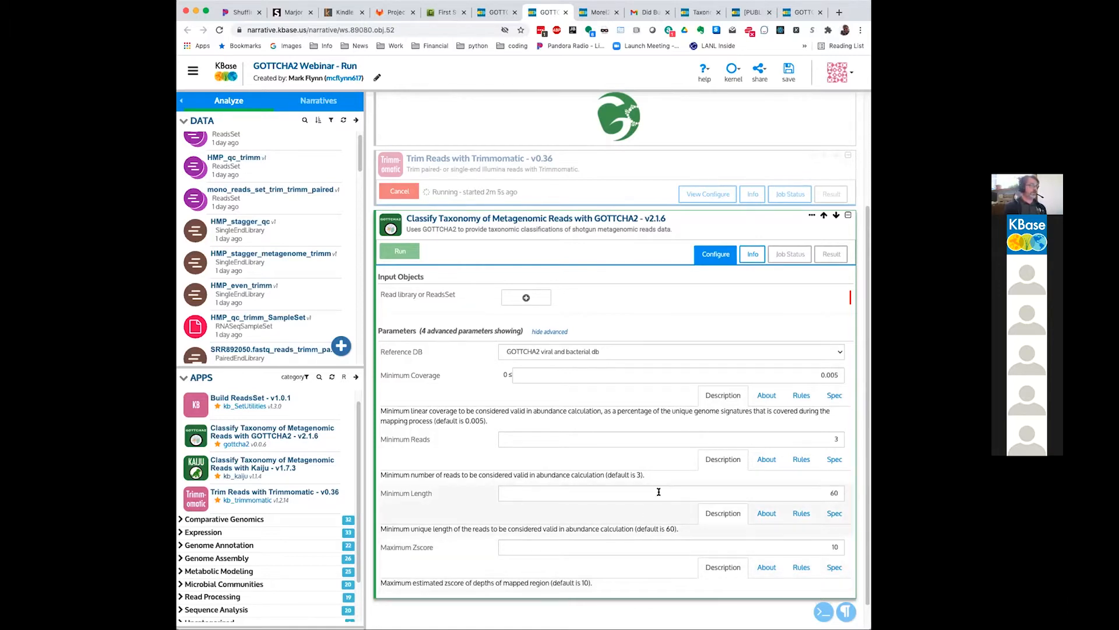
{"action": "left_click", "coordinate": [835, 545]}
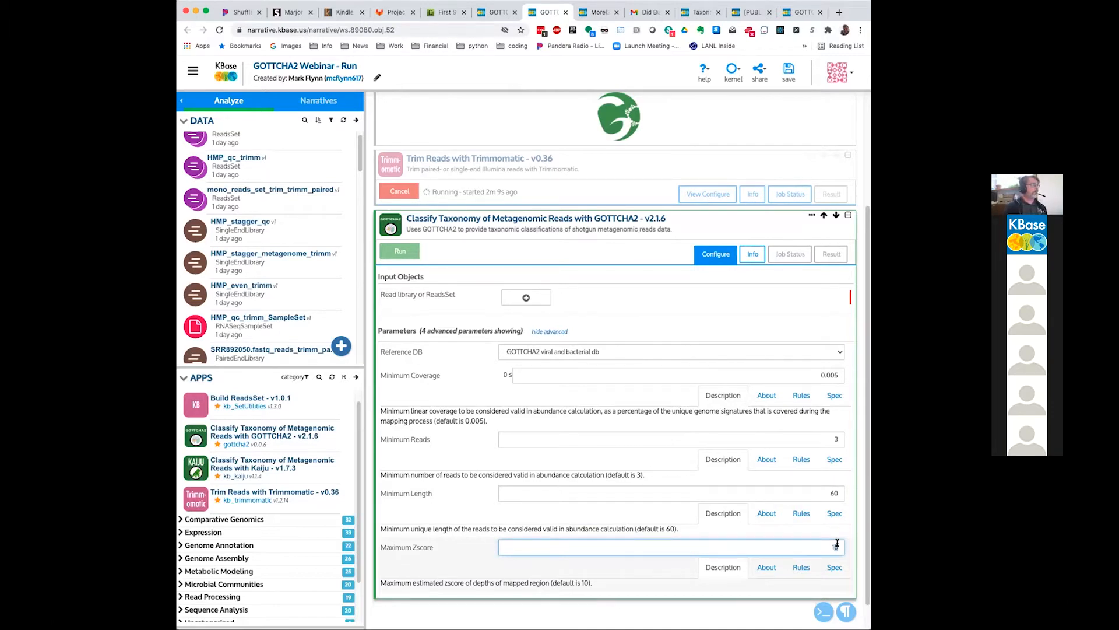
{"action": "scroll", "coordinate": [836, 545], "scroll_direction": "down", "scroll_amount": 1}
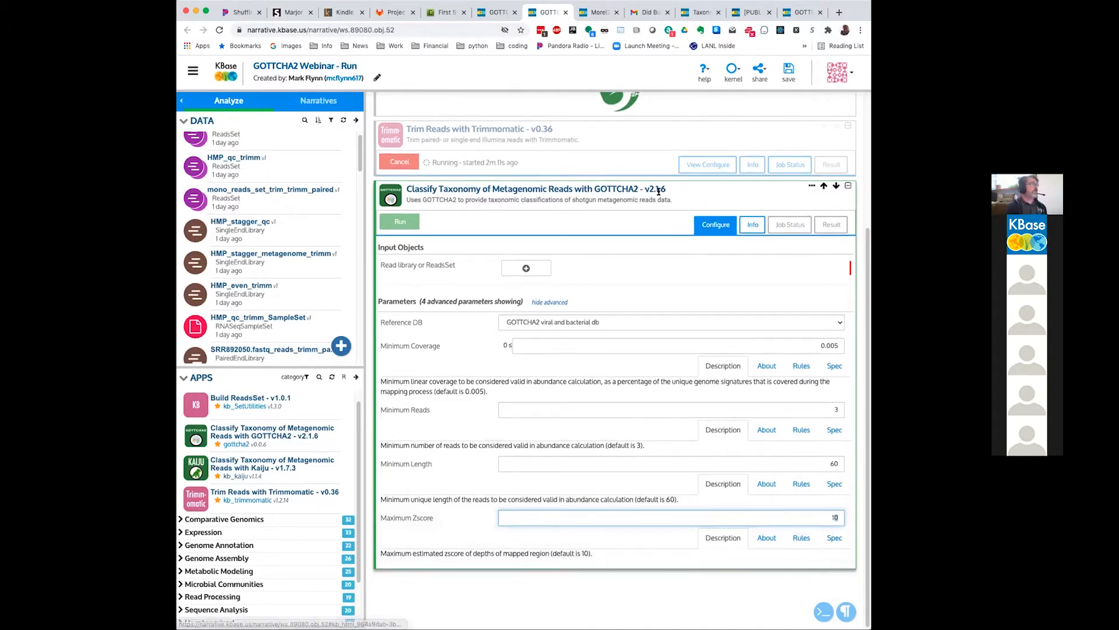
Step: Choose HMP_stagger_qc as the GOTTCHA2 app's input reads, filtering the objects by HMP, and run the app
{"action": "left_click", "coordinate": [525, 267]}
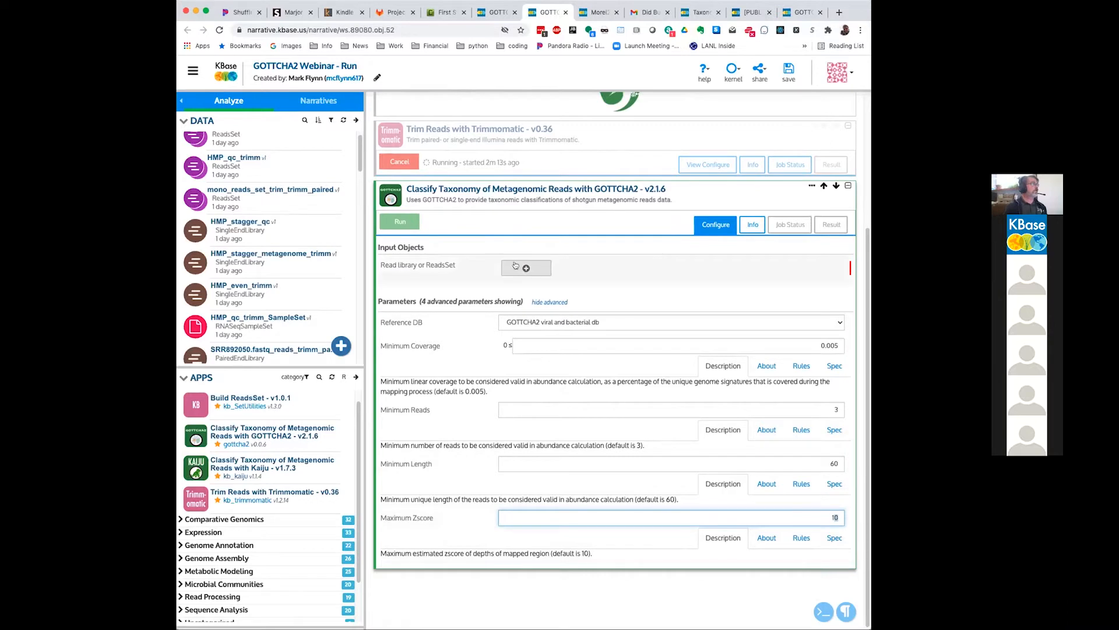
{"action": "left_click", "coordinate": [528, 267]}
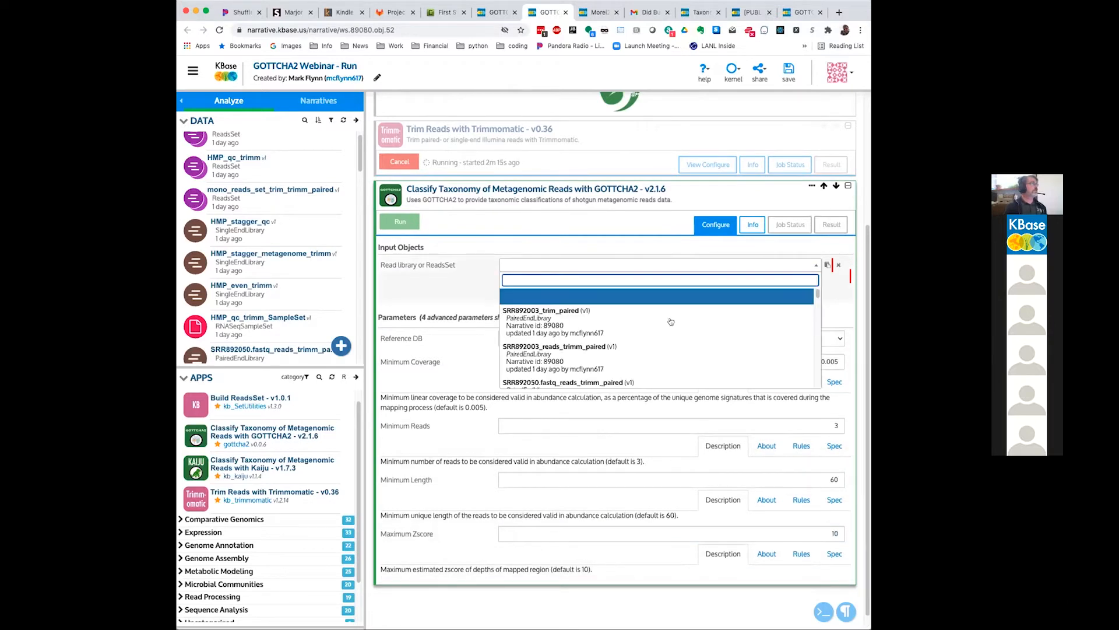
{"action": "type", "text": "HMP"}
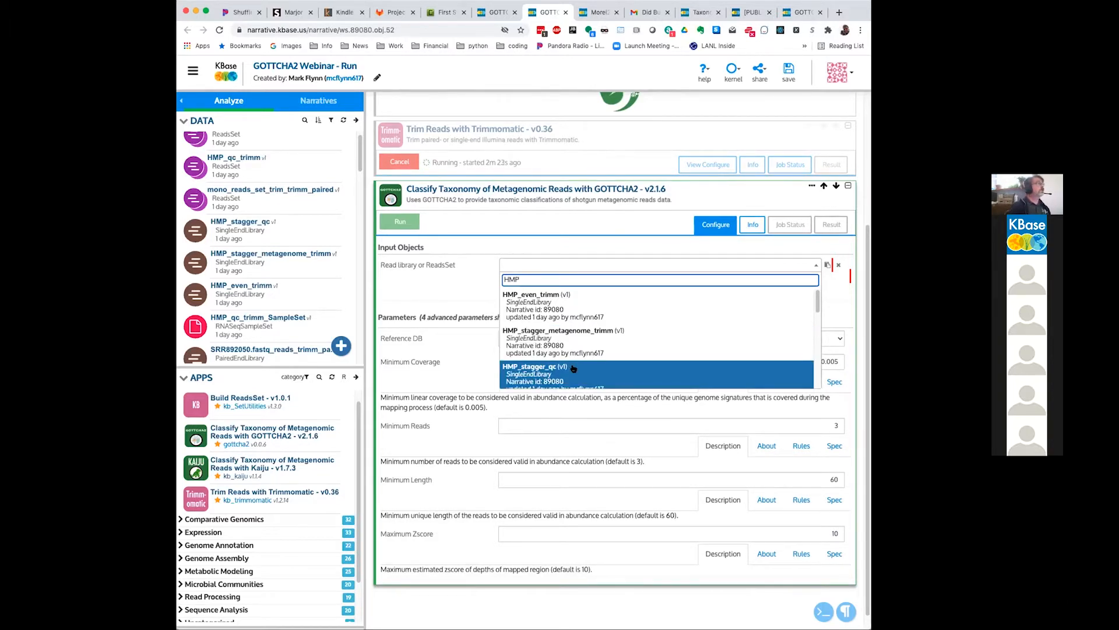
{"action": "scroll", "coordinate": [574, 357], "scroll_direction": "down", "scroll_amount": 1}
{"action": "scroll", "coordinate": [573, 356], "scroll_direction": "down", "scroll_amount": 2}
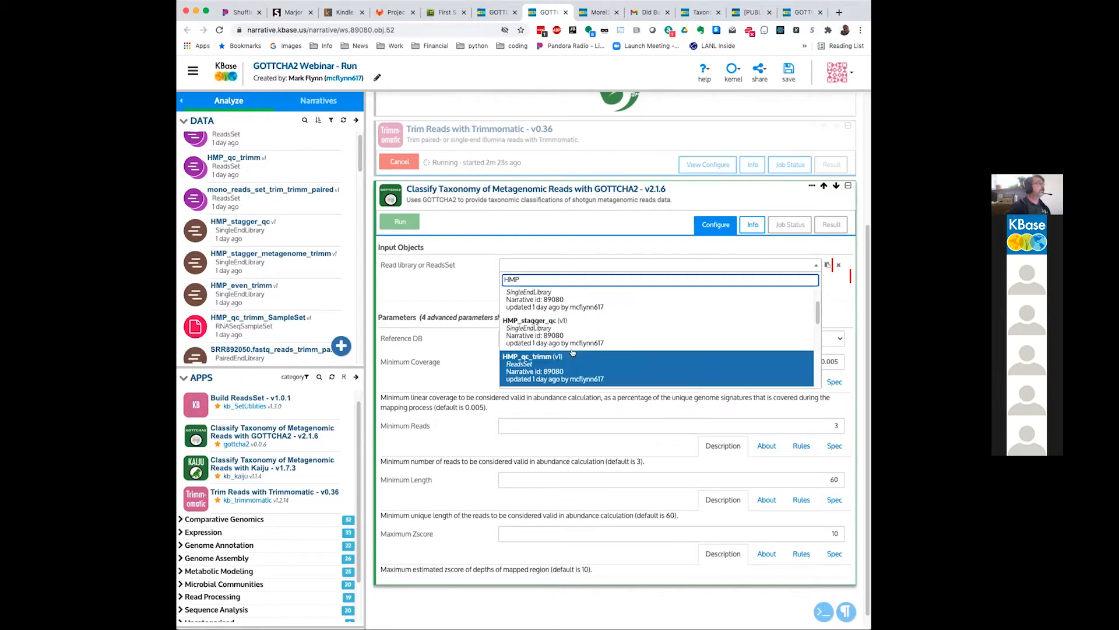
{"action": "left_click", "coordinate": [571, 327]}
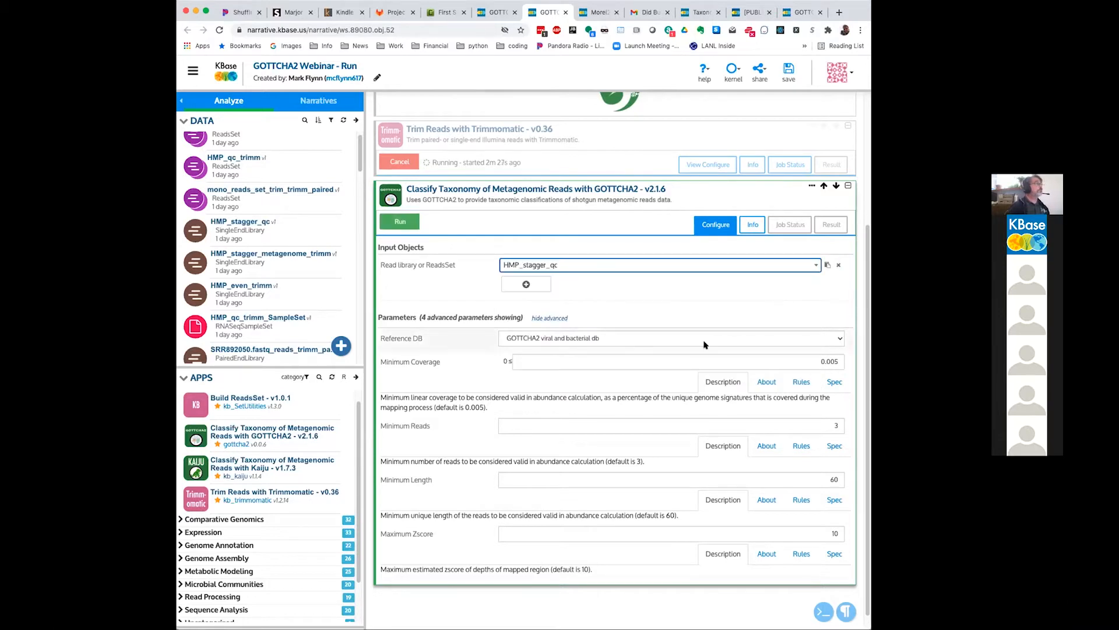
{"action": "left_click", "coordinate": [402, 223]}
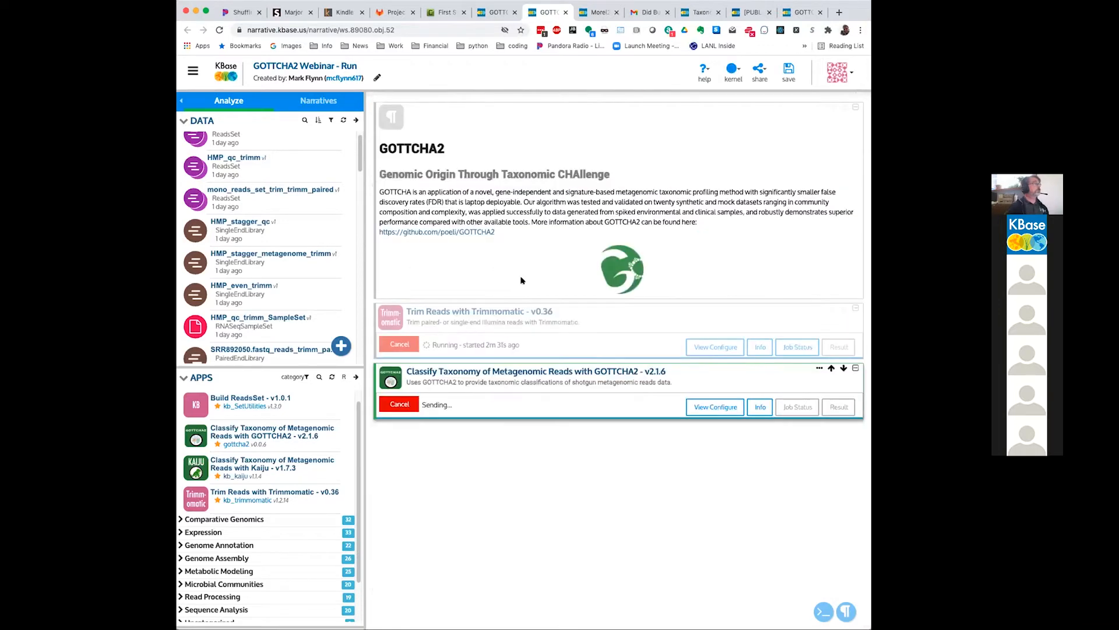
Step: Switch to the GOTTCHA2 Webinar narrative and expand the first finished GOTTCHA2 classification cell below the Trimmomatic report
{"action": "left_click", "coordinate": [494, 13]}
{"action": "scroll", "coordinate": [699, 345], "scroll_direction": "down", "scroll_amount": 5}
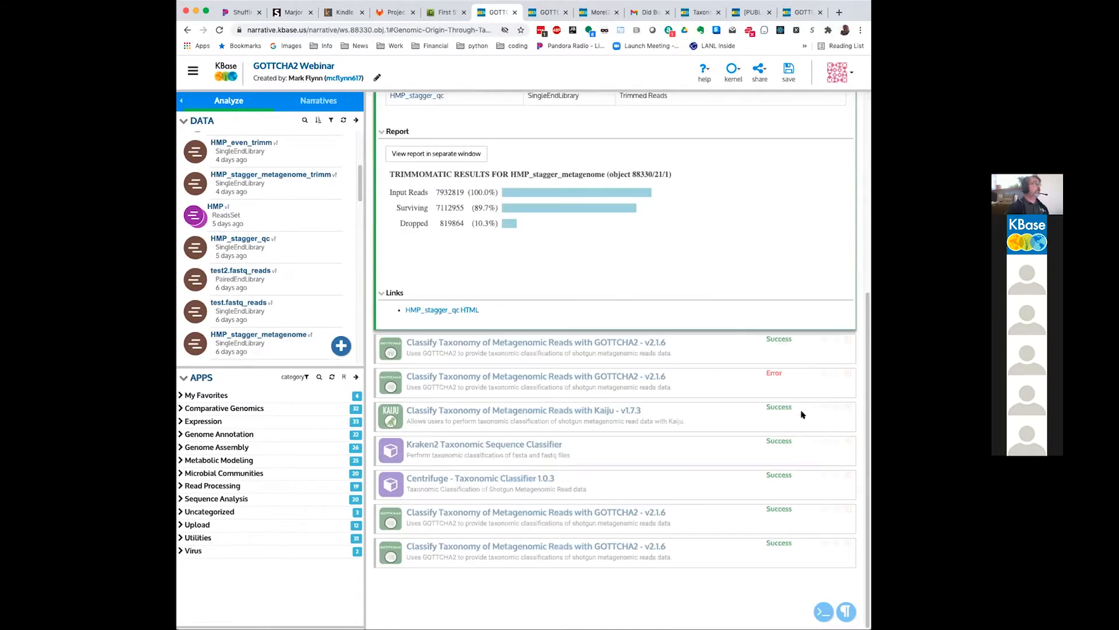
{"action": "left_click", "coordinate": [699, 345]}
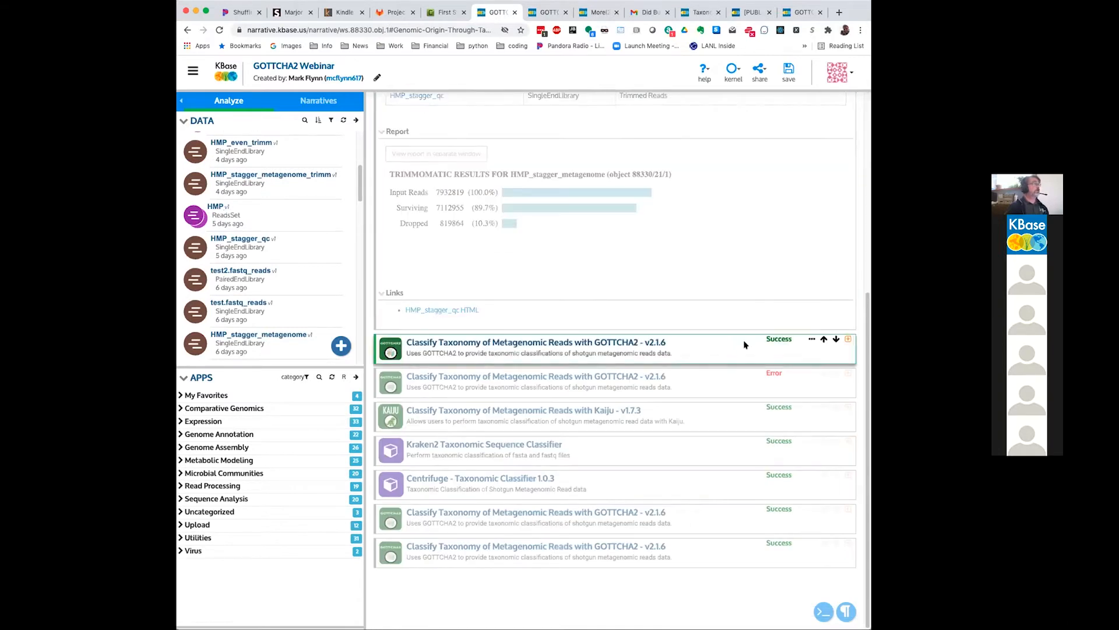
{"action": "left_click", "coordinate": [848, 340]}
{"action": "scroll", "coordinate": [500, 370], "scroll_direction": "down", "scroll_amount": 1}
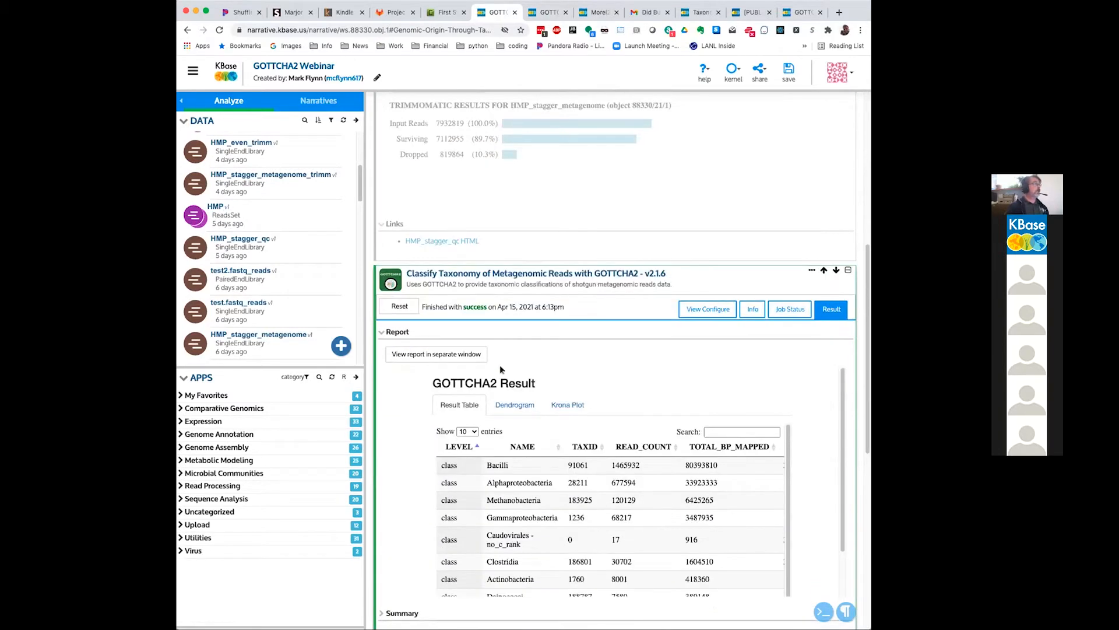
Step: Examine the class-level rows on the first page of the GOTTCHA2 result table
{"action": "scroll", "coordinate": [500, 369], "scroll_direction": "down", "scroll_amount": 1}
{"action": "scroll", "coordinate": [820, 376], "scroll_direction": "down", "scroll_amount": 2}
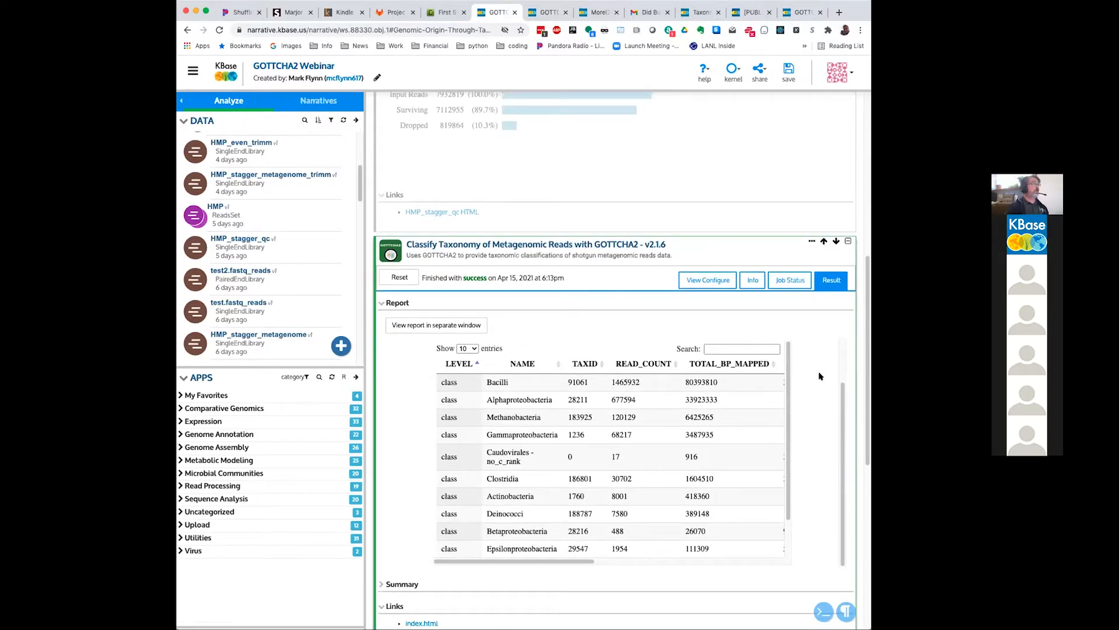
{"action": "scroll", "coordinate": [820, 377], "scroll_direction": "up", "scroll_amount": 2}
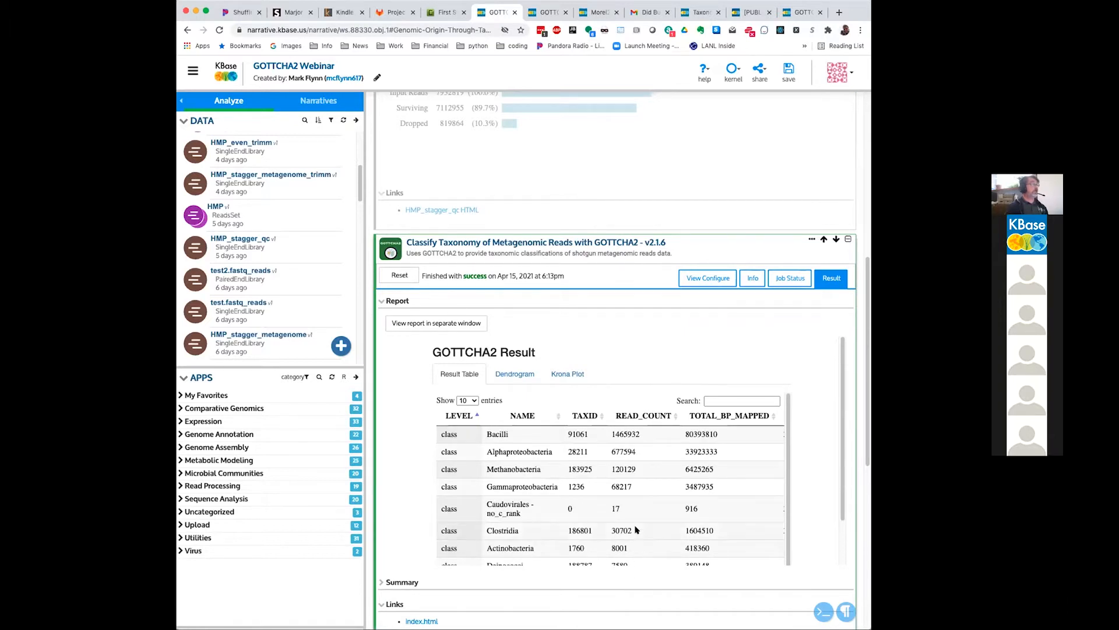
{"action": "scroll", "coordinate": [809, 464], "scroll_direction": "down", "scroll_amount": 2}
{"action": "left_click_drag", "start_coordinate": [580, 559], "coordinate": [500, 532]}
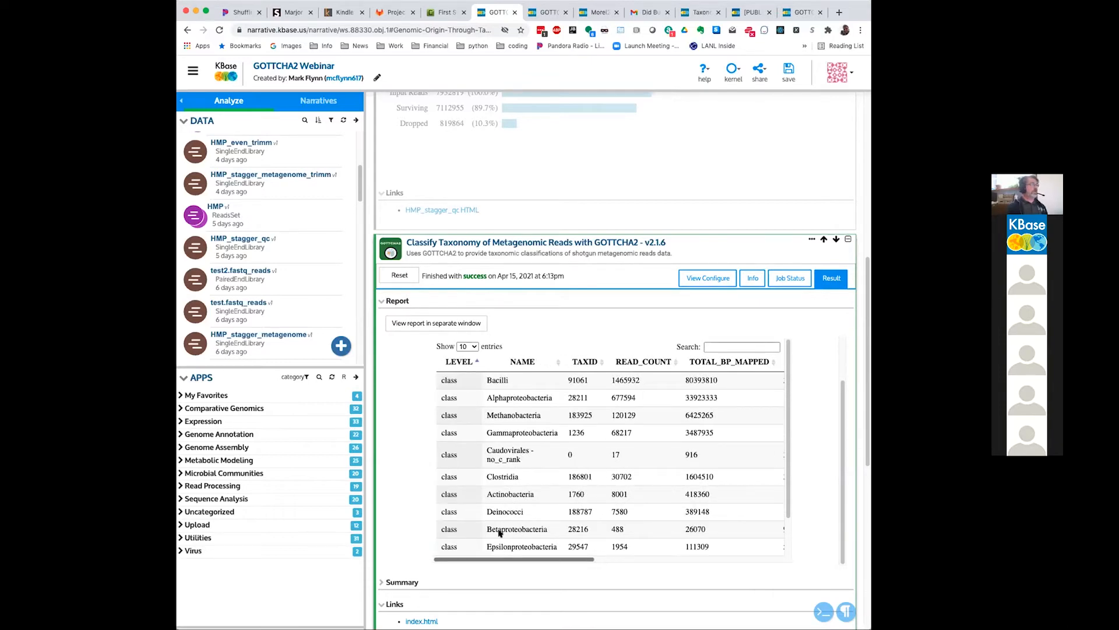
{"action": "left_click_drag", "start_coordinate": [566, 559], "coordinate": [501, 545]}
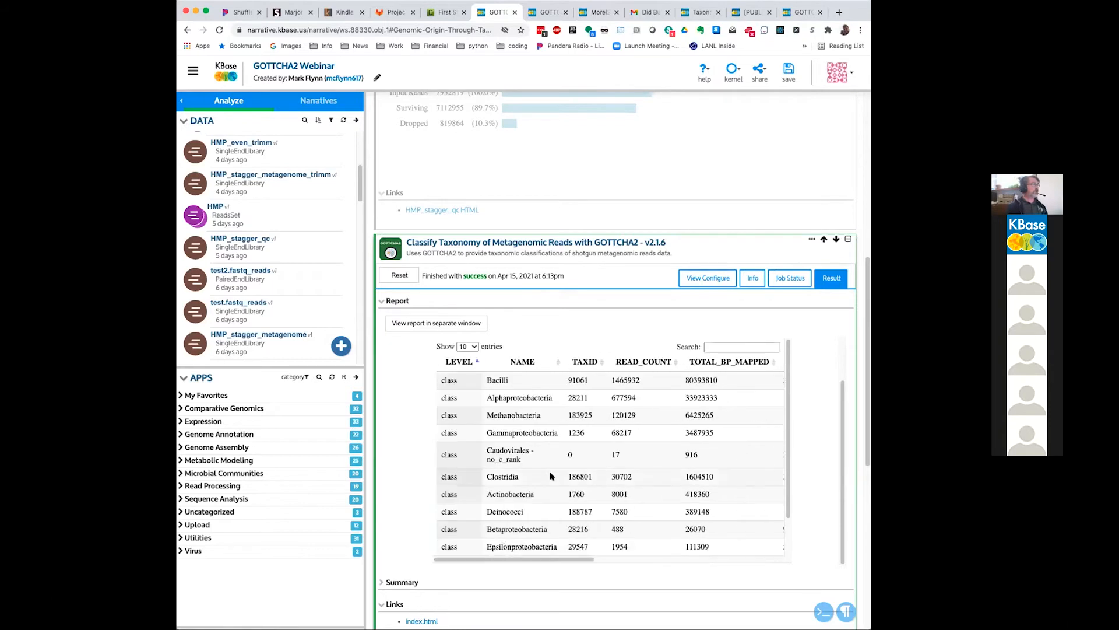
{"action": "scroll", "coordinate": [549, 475], "scroll_direction": "down", "scroll_amount": 2}
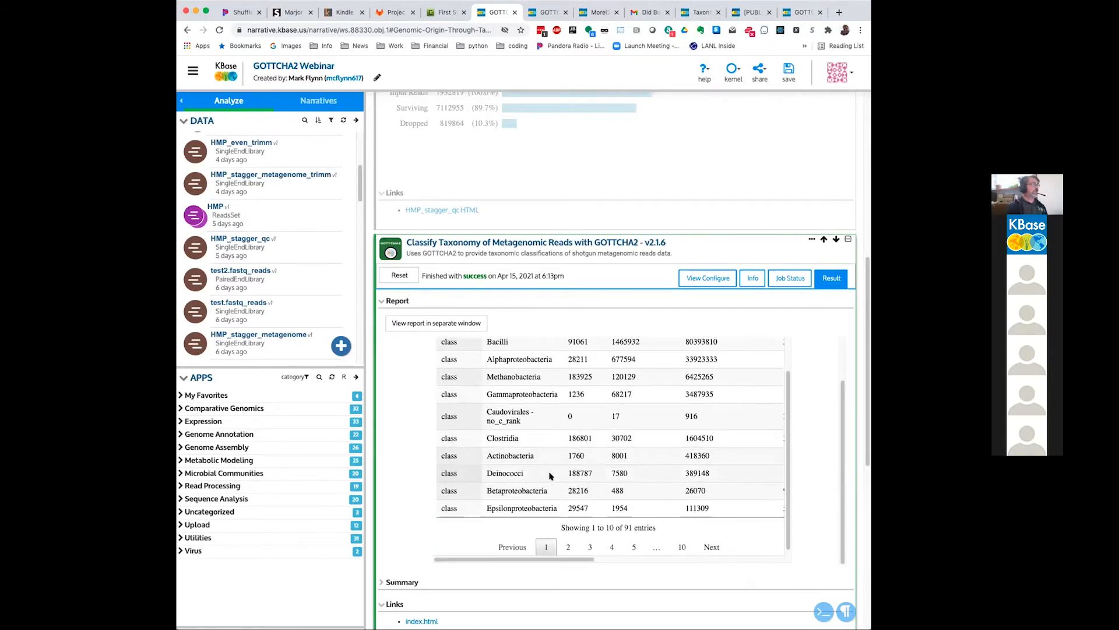
Step: Page forward through the GOTTCHA2 result table to the phylum and species rows and review them
{"action": "left_click", "coordinate": [711, 547]}
{"action": "left_click", "coordinate": [712, 542]}
{"action": "left_click", "coordinate": [711, 542]}
{"action": "left_click", "coordinate": [712, 543]}
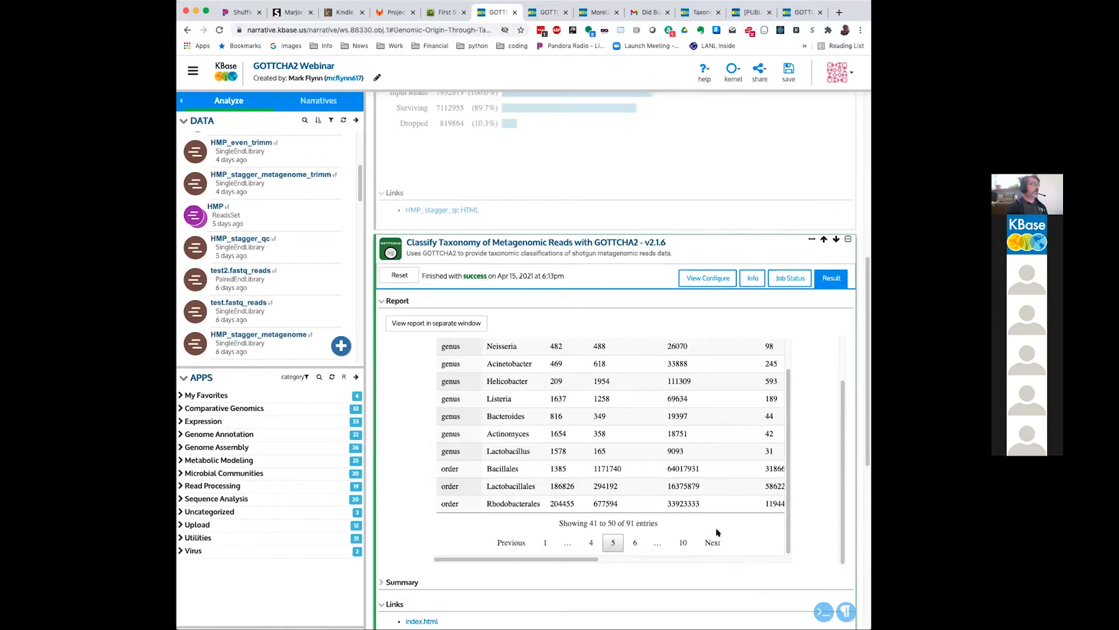
{"action": "left_click", "coordinate": [714, 540]}
{"action": "left_click", "coordinate": [713, 540]}
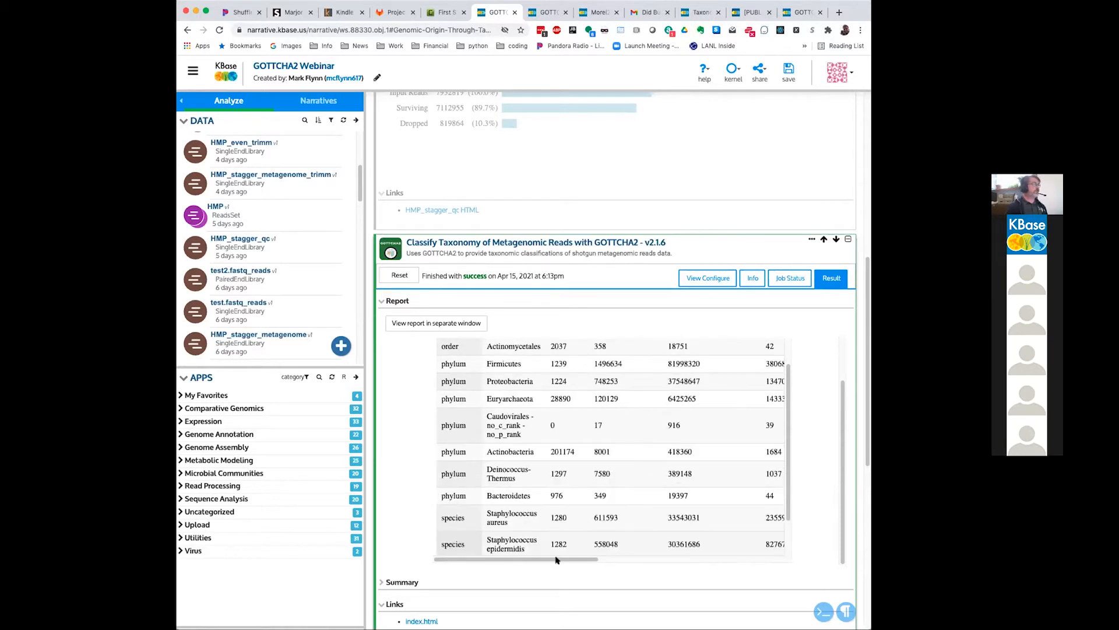
{"action": "scroll", "coordinate": [450, 375], "scroll_direction": "up", "scroll_amount": 1}
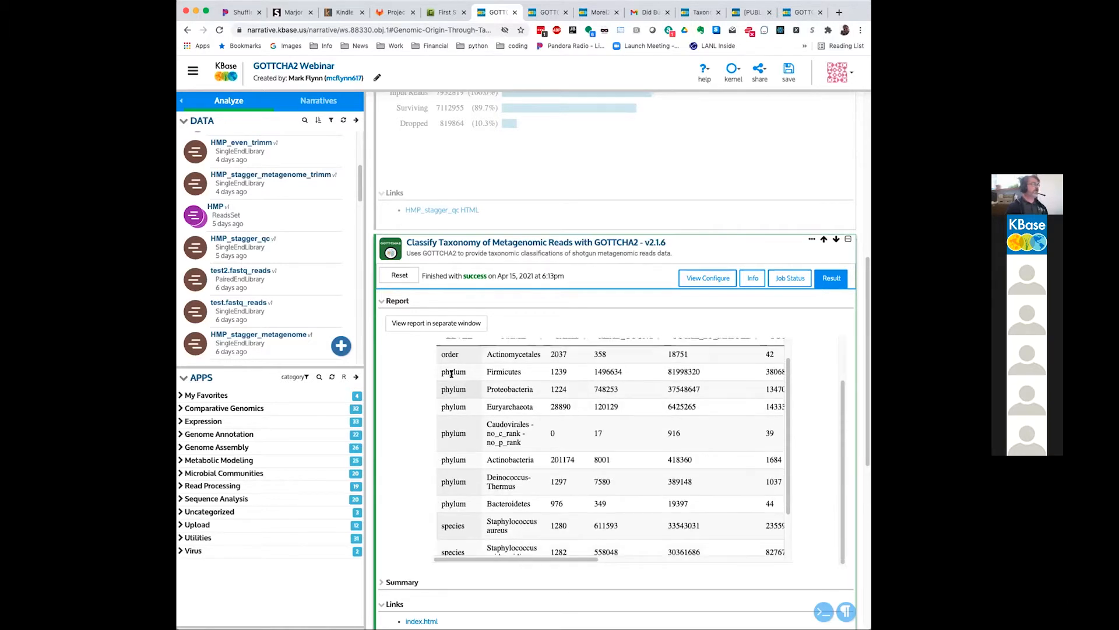
{"action": "scroll", "coordinate": [452, 375], "scroll_direction": "up", "scroll_amount": 1}
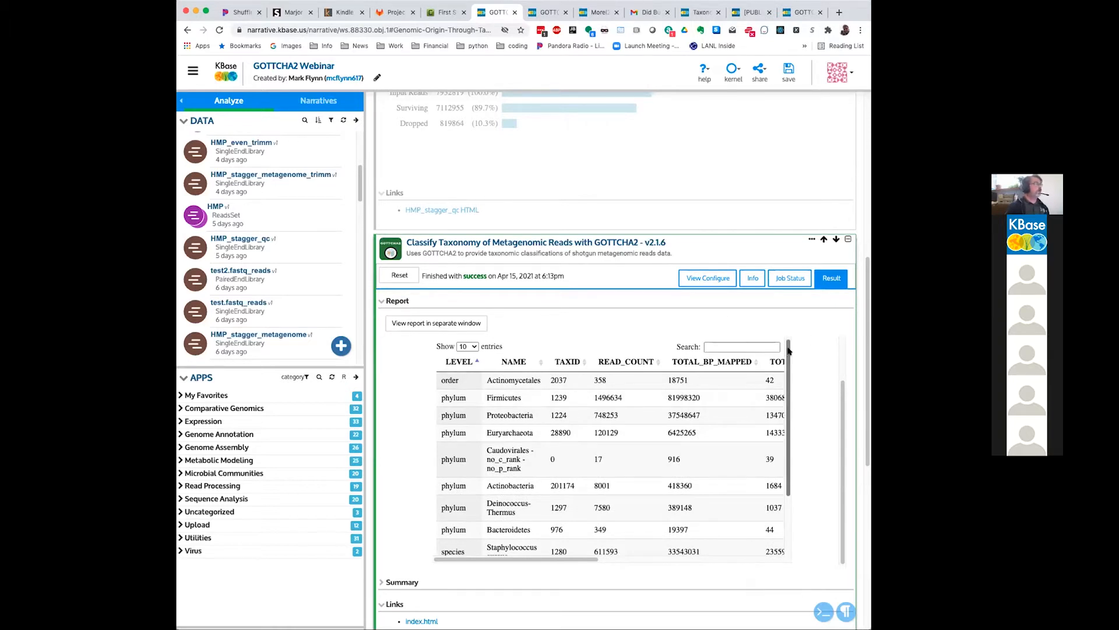
{"action": "scroll", "coordinate": [814, 352], "scroll_direction": "up", "scroll_amount": 1}
{"action": "scroll", "coordinate": [814, 352], "scroll_direction": "up", "scroll_amount": 1}
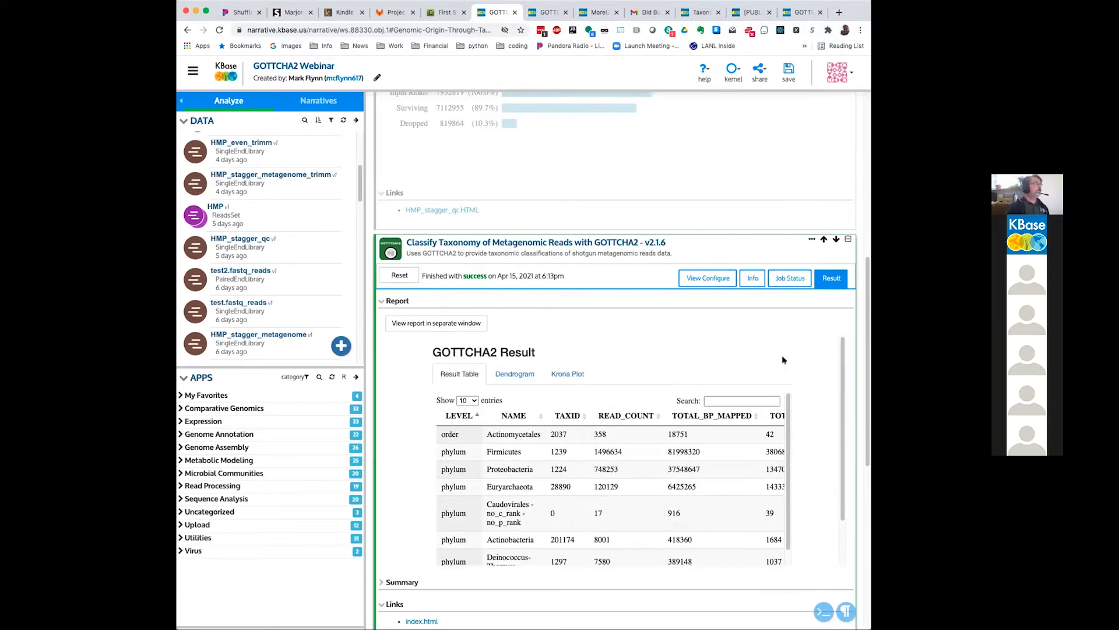
Step: Examine the dendrogram and the Krona plot of the GOTTCHA2 result, and return to the result table
{"action": "left_click", "coordinate": [509, 376]}
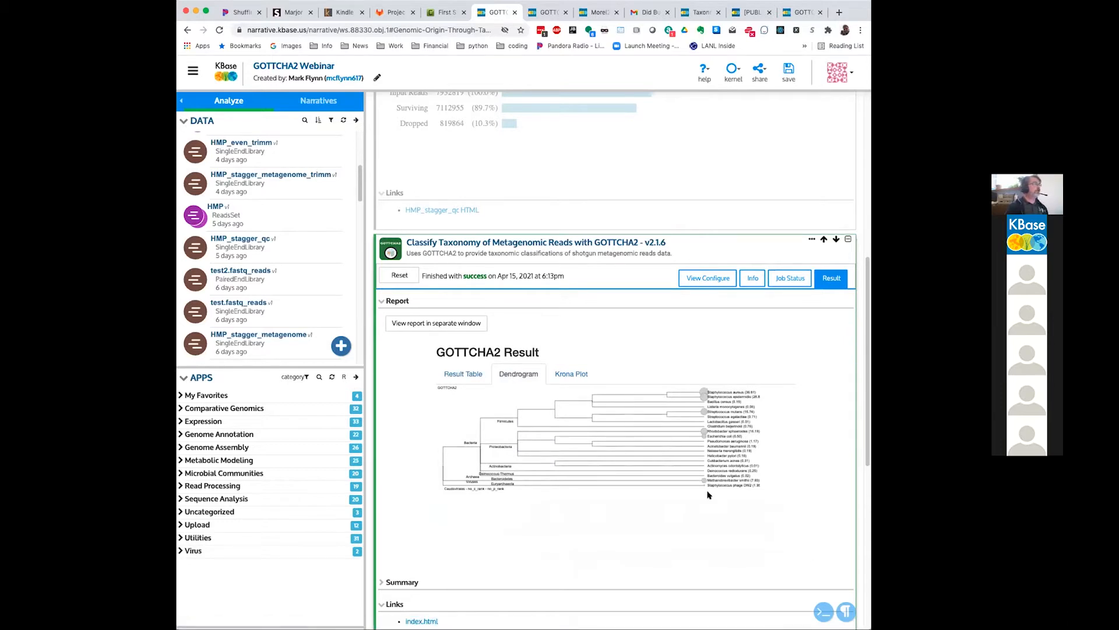
{"action": "scroll", "coordinate": [708, 494], "scroll_direction": "down", "scroll_amount": 1}
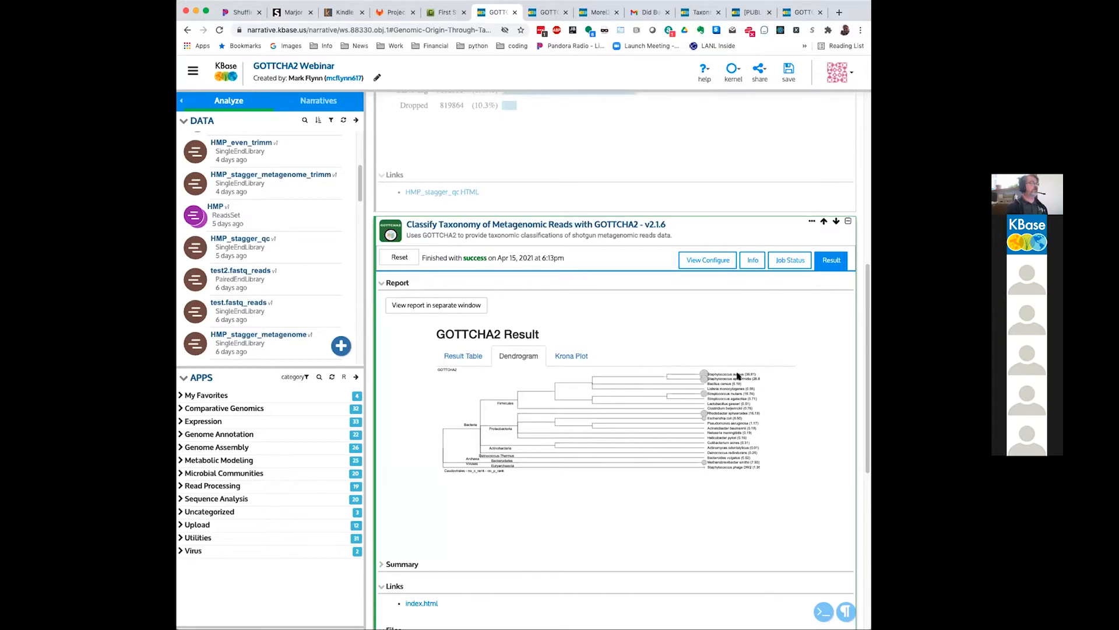
{"action": "left_click", "coordinate": [559, 354]}
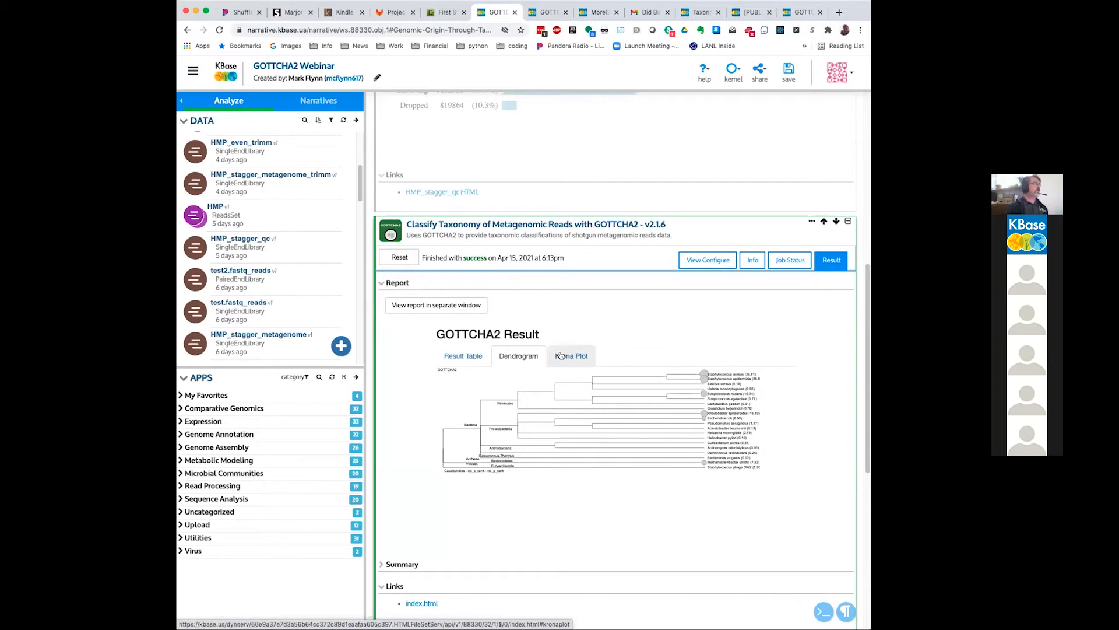
{"action": "scroll", "coordinate": [773, 461], "scroll_direction": "down", "scroll_amount": 2}
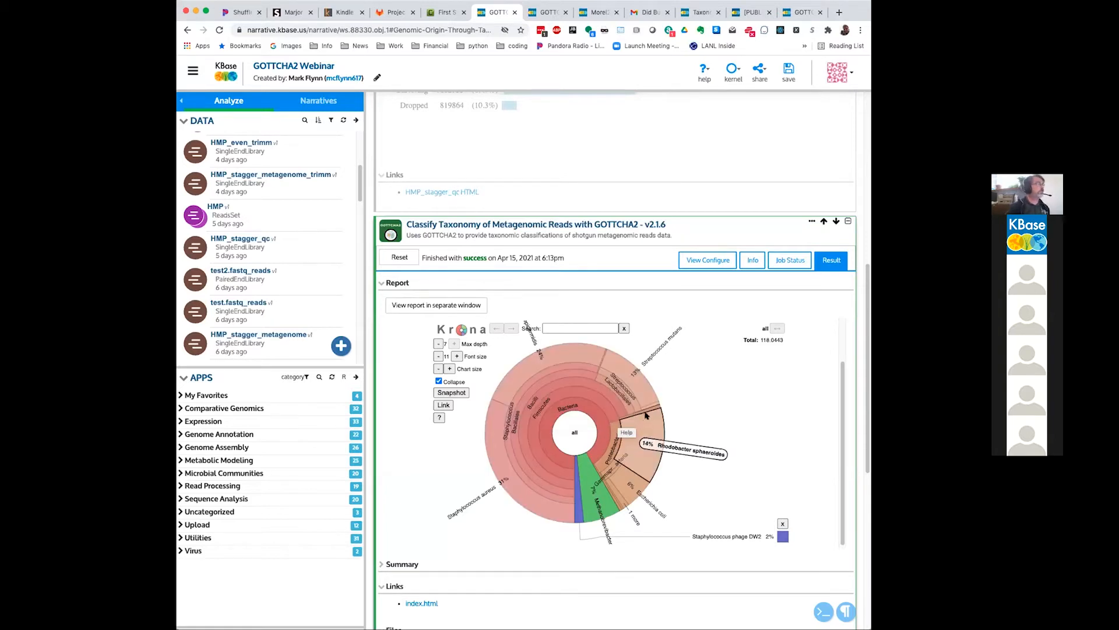
{"action": "scroll", "coordinate": [644, 409], "scroll_direction": "up", "scroll_amount": 2}
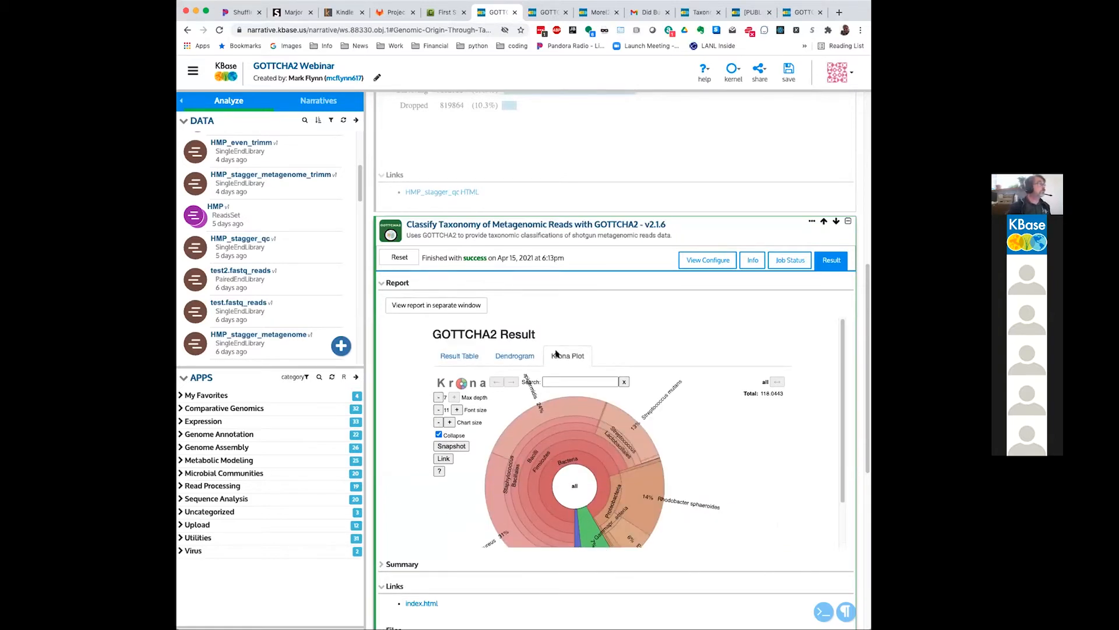
{"action": "left_click", "coordinate": [490, 356]}
{"action": "left_click", "coordinate": [485, 356]}
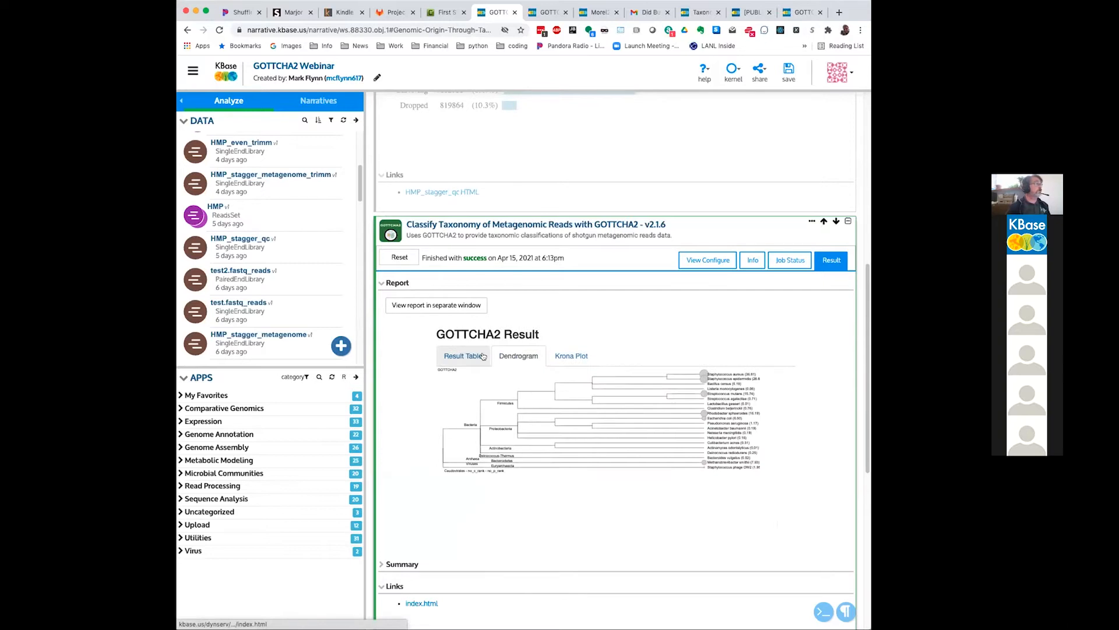
{"action": "scroll", "coordinate": [831, 372], "scroll_direction": "down", "scroll_amount": 1}
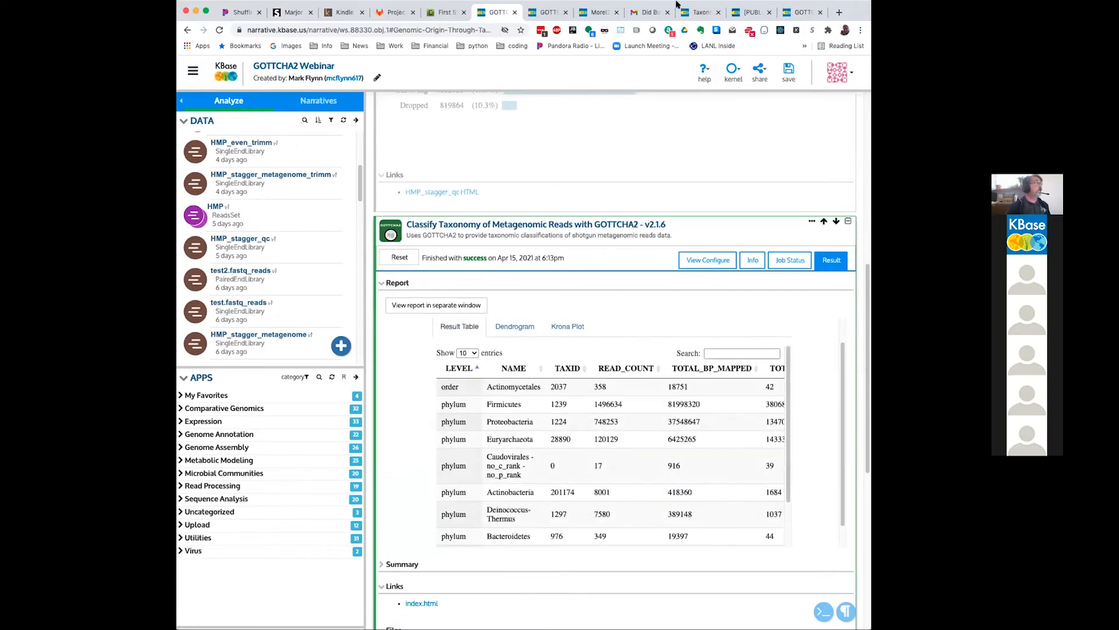
Step: Return to the GOTTCHA2 Webinar - Run narrative and add a second GOTTCHA2 v2.1.6 app using the GOTTCHA2 fungal db
{"action": "left_click", "coordinate": [553, 13]}
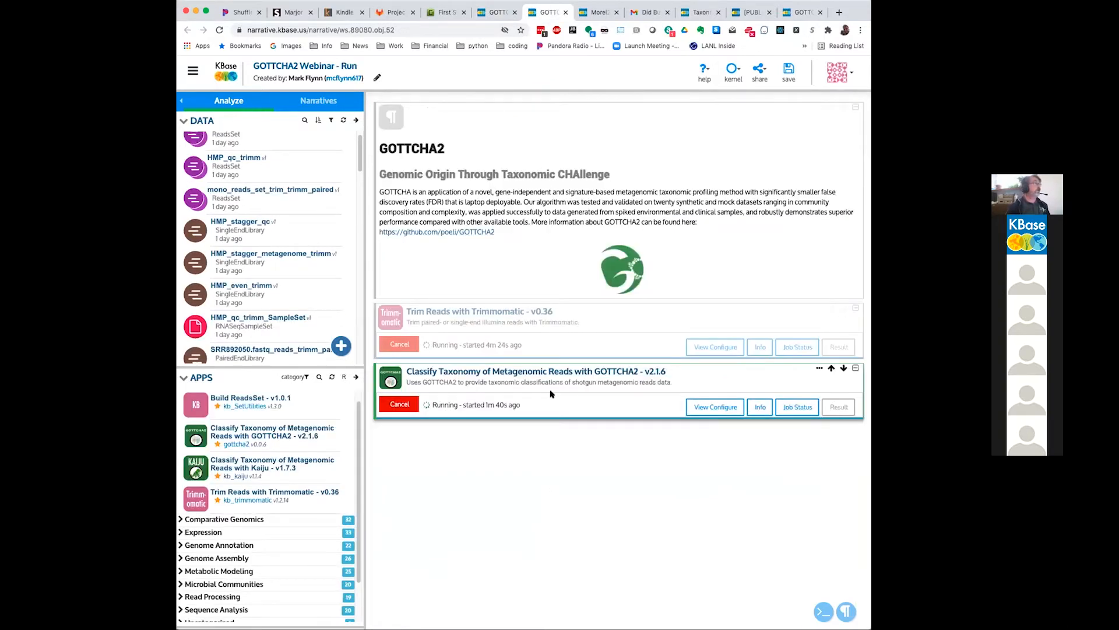
{"action": "left_click", "coordinate": [272, 432]}
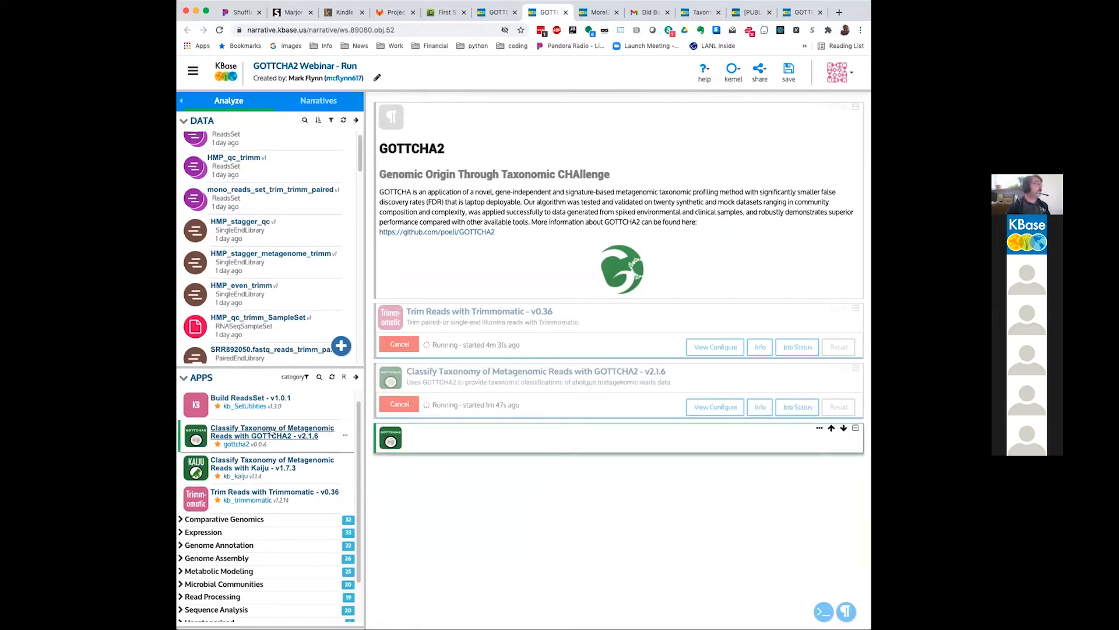
{"action": "left_click", "coordinate": [580, 563]}
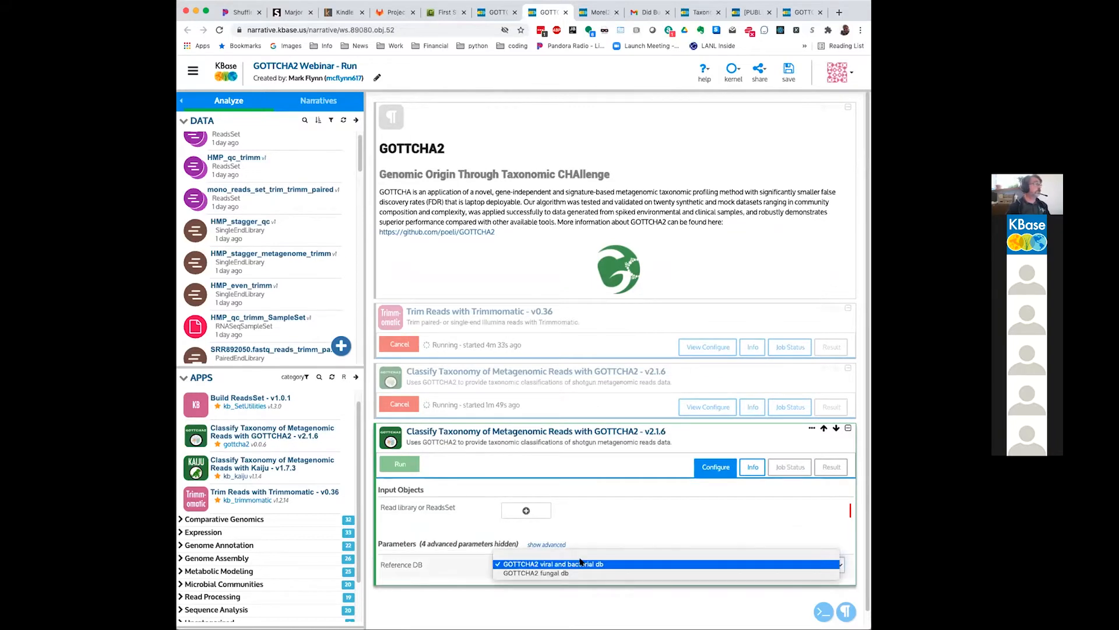
{"action": "left_click", "coordinate": [578, 574]}
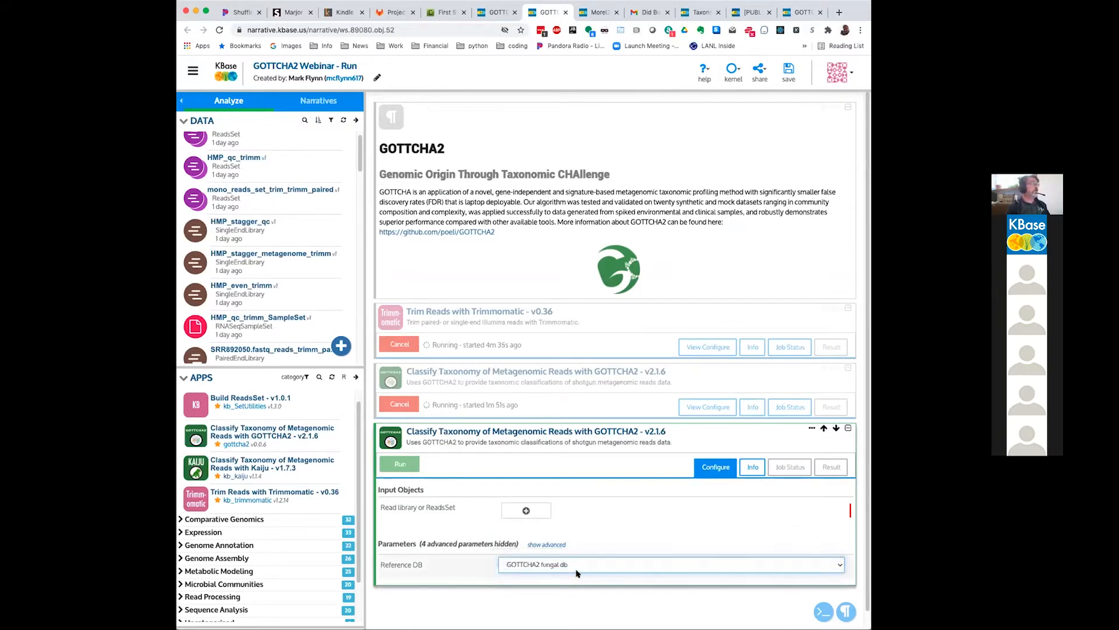
Step: Set HMP_even_trimm as the input reads of the GOTTCHA2 fungal db app and run it
{"action": "left_click", "coordinate": [528, 510]}
{"action": "left_click", "coordinate": [529, 509]}
{"action": "scroll", "coordinate": [542, 438], "scroll_direction": "down", "scroll_amount": 2}
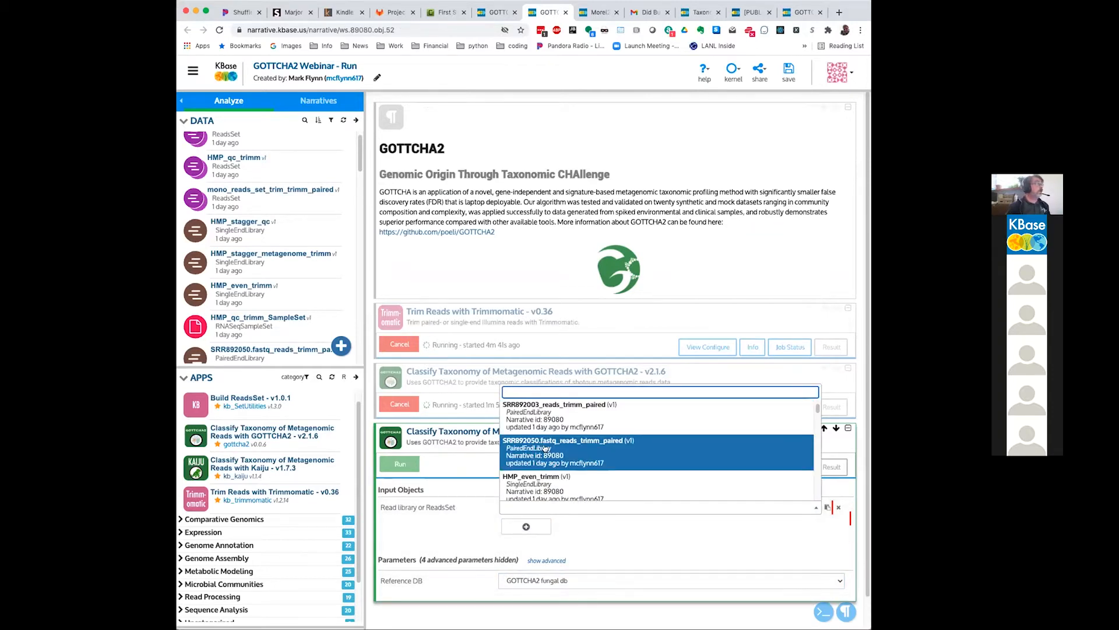
{"action": "left_click", "coordinate": [551, 487]}
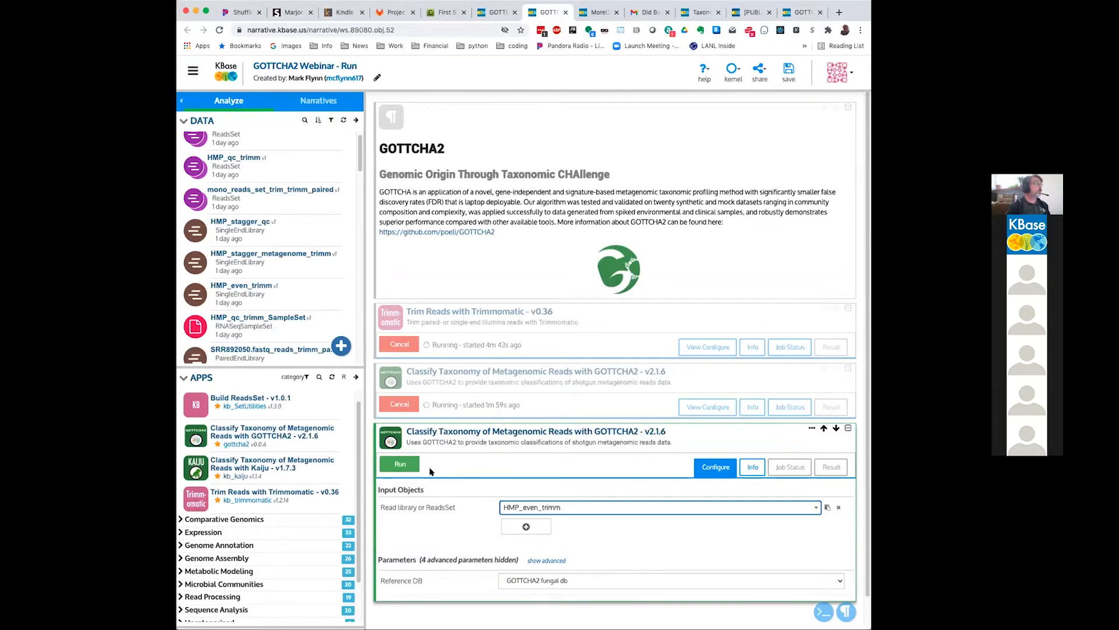
{"action": "left_click", "coordinate": [400, 465]}
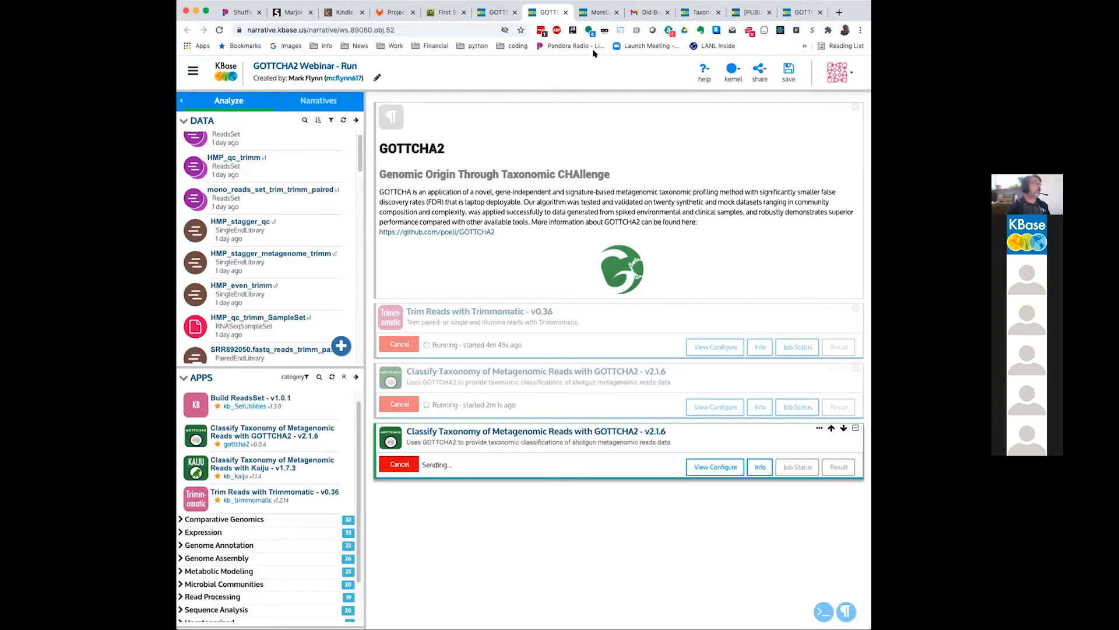
Step: Switch to the GOTTCHA2 Webinar narrative, expand the GOTTCHA2 v2.1.6 app marked Error, and read its error message and traceback
{"action": "left_click", "coordinate": [492, 10]}
{"action": "scroll", "coordinate": [657, 468], "scroll_direction": "down", "scroll_amount": 10}
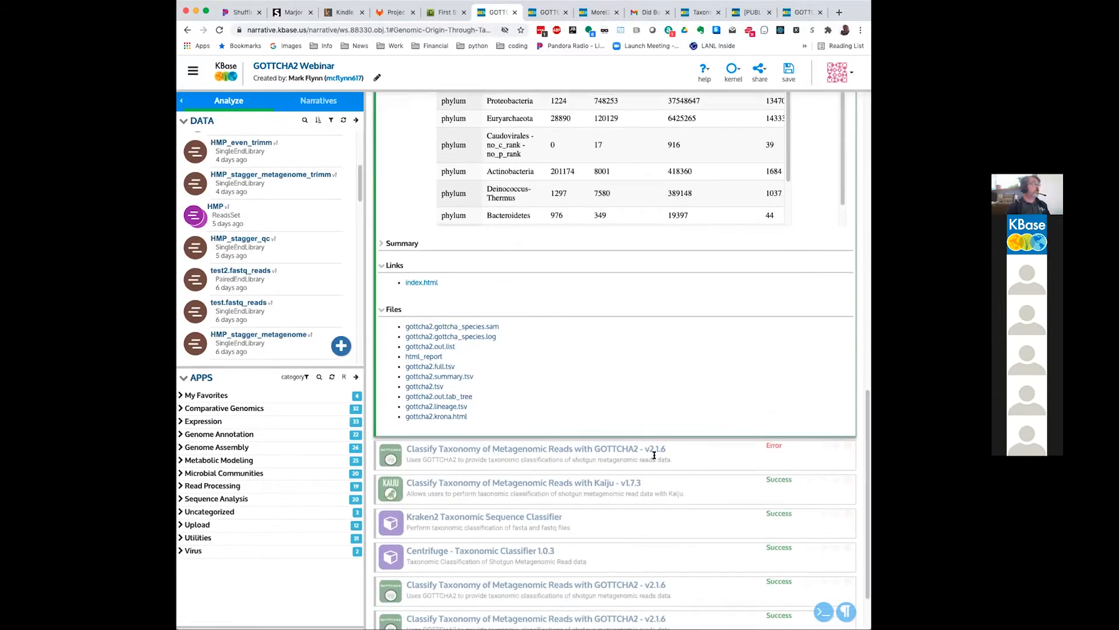
{"action": "left_click", "coordinate": [654, 454]}
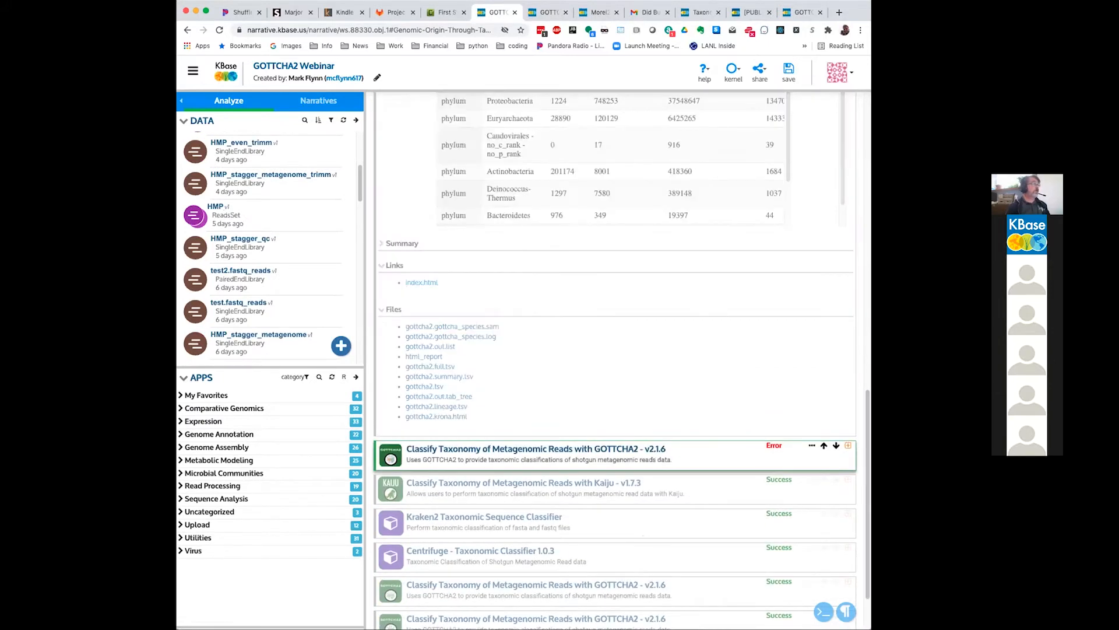
{"action": "left_click", "coordinate": [848, 446]}
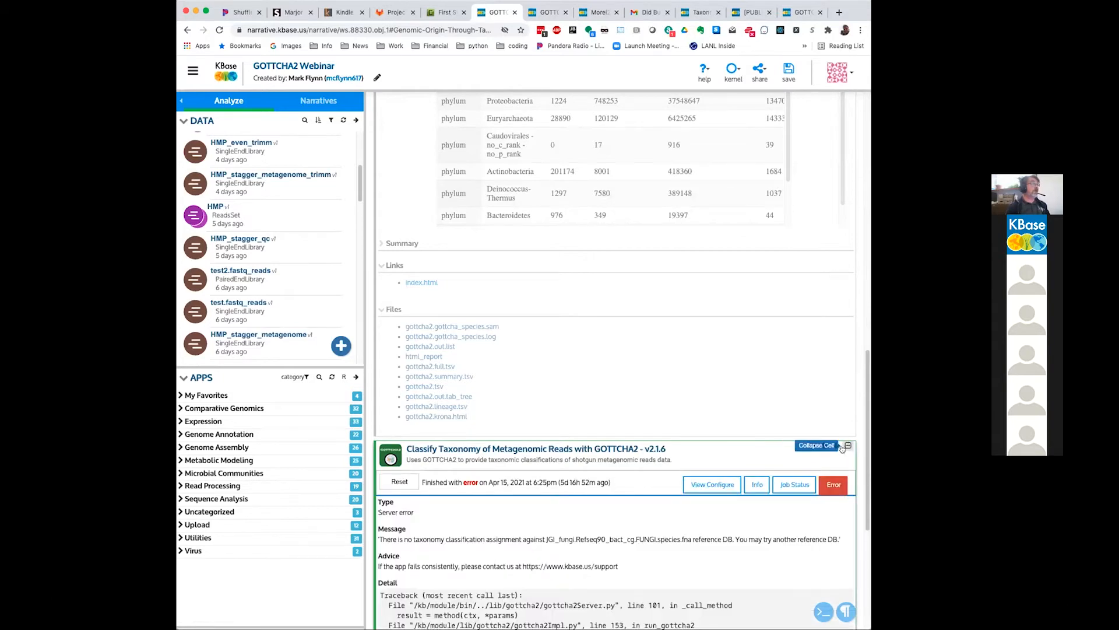
{"action": "scroll", "coordinate": [842, 449], "scroll_direction": "down", "scroll_amount": 1}
{"action": "scroll", "coordinate": [841, 449], "scroll_direction": "down", "scroll_amount": 2}
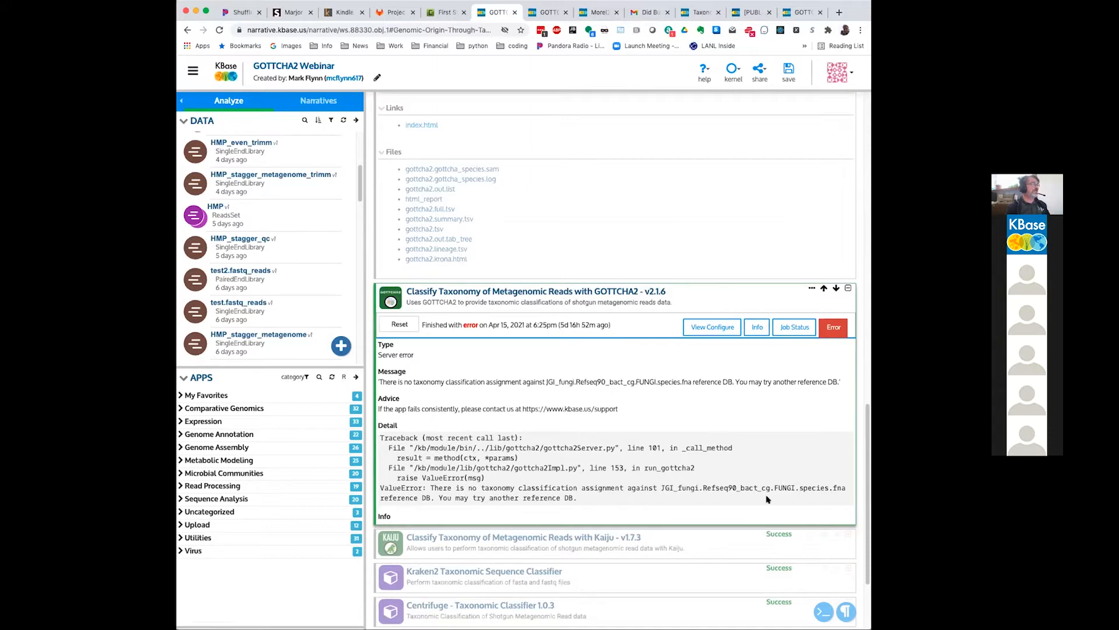
{"action": "left_click_drag", "start_coordinate": [768, 494], "coordinate": [379, 491]}
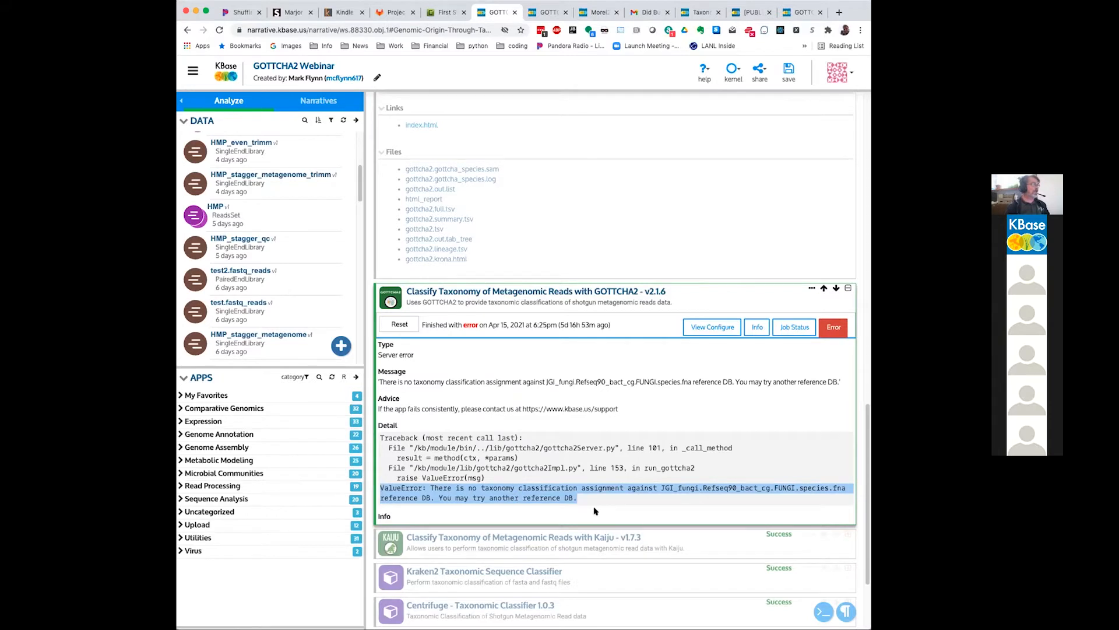
{"action": "left_click", "coordinate": [578, 496]}
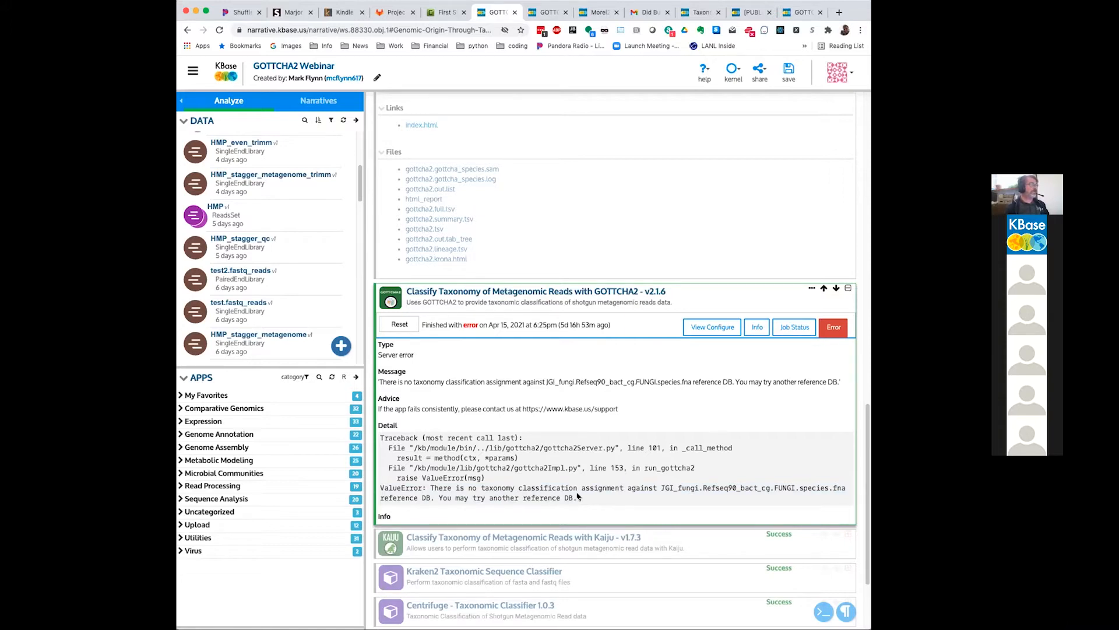
{"action": "scroll", "coordinate": [577, 497], "scroll_direction": "down", "scroll_amount": 1}
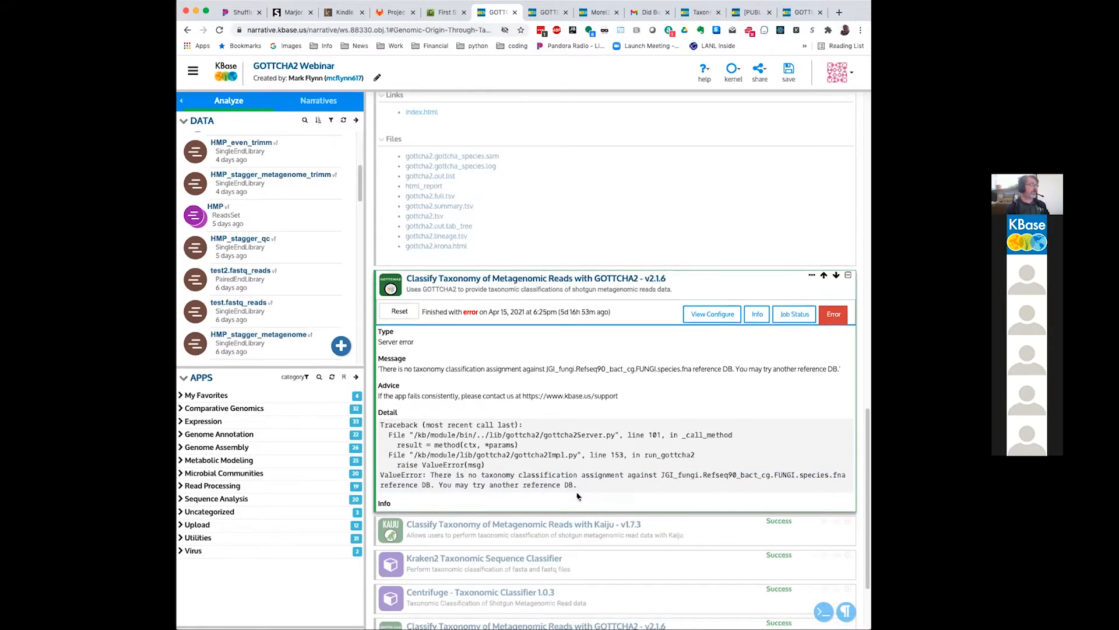
{"action": "scroll", "coordinate": [577, 497], "scroll_direction": "down", "scroll_amount": 2}
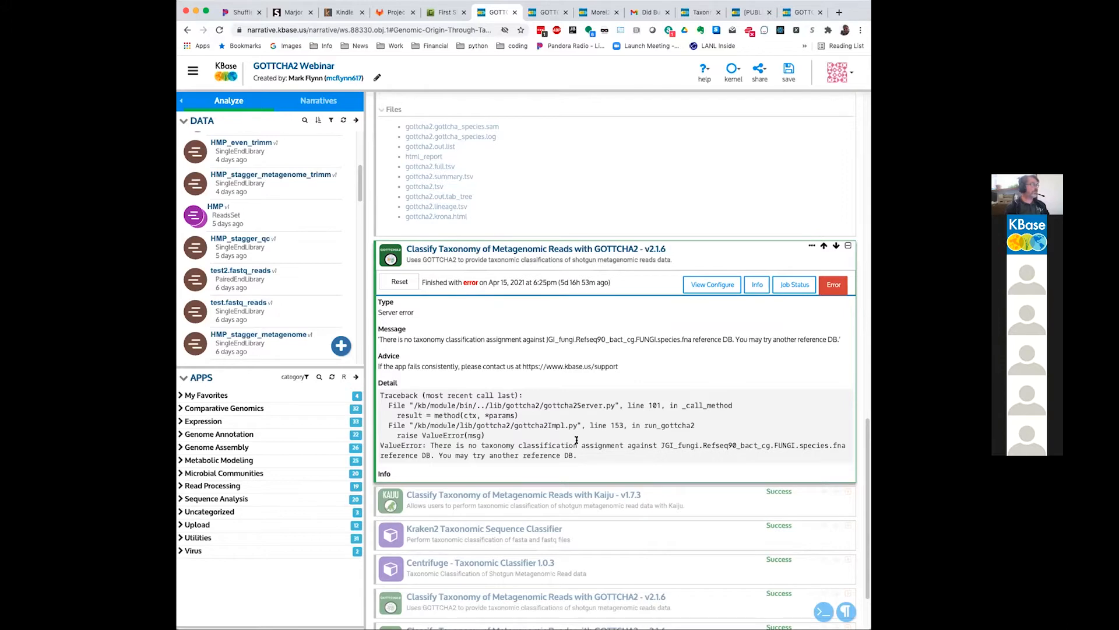
Step: Return to the GOTTCHA2 Webinar - Run narrative and add a Classify Taxonomy of Metagenomic Reads with Kaiju v1.7.3 app
{"action": "left_click", "coordinate": [549, 13]}
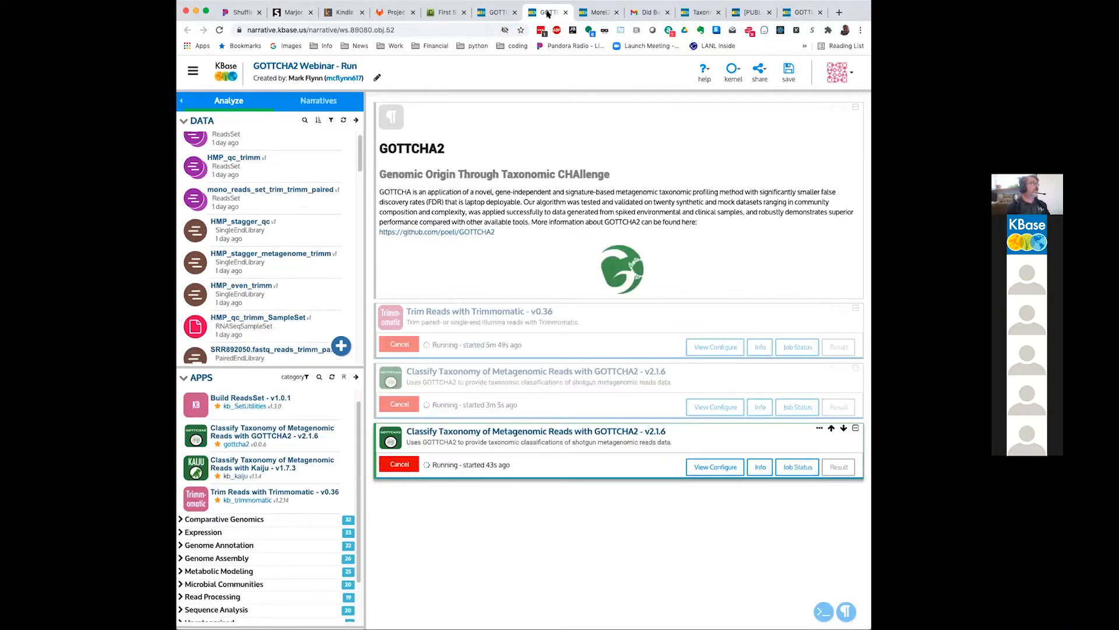
{"action": "scroll", "coordinate": [257, 452], "scroll_direction": "down", "scroll_amount": 1}
{"action": "left_click", "coordinate": [264, 438]}
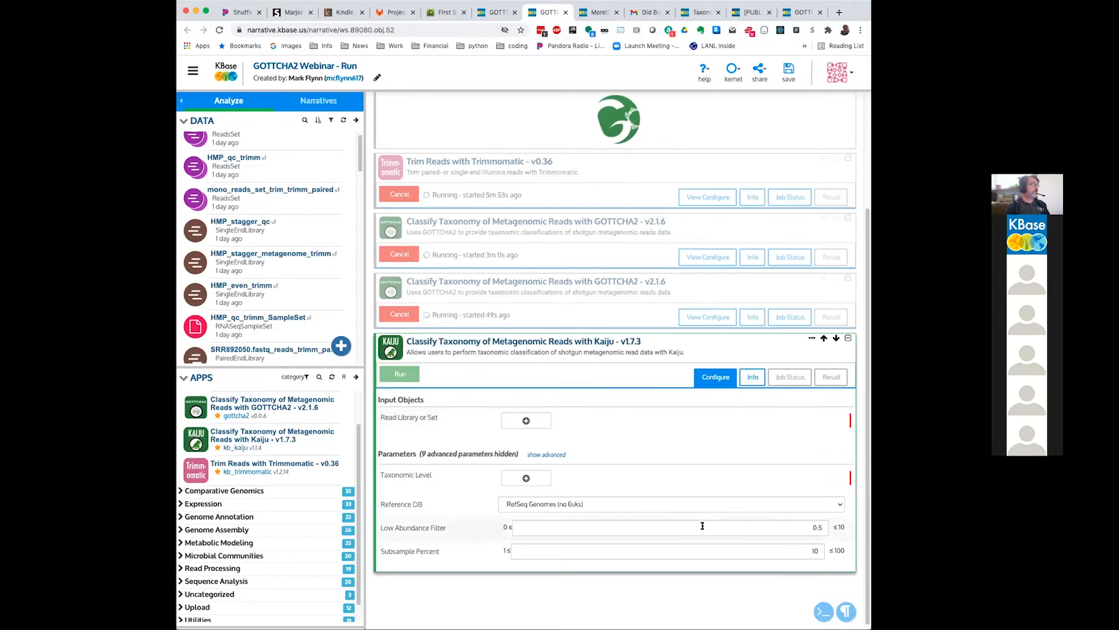
Step: Filter the Kaiju app's read library choices by HMP and select the HMP_qc_trimm reads set as input
{"action": "left_click", "coordinate": [527, 417]}
{"action": "left_click", "coordinate": [531, 415]}
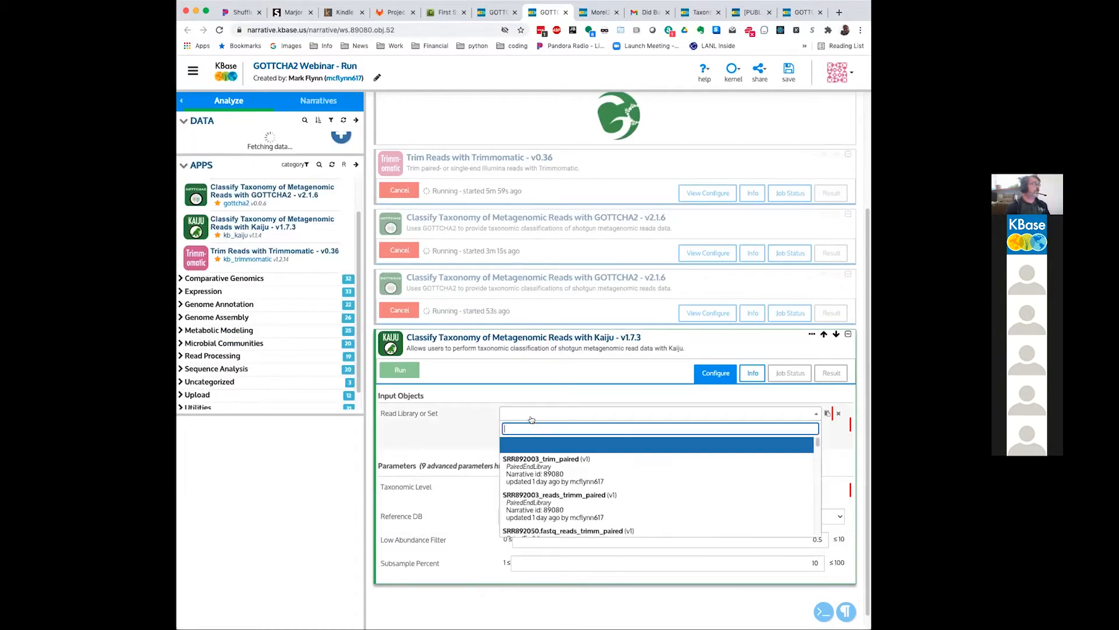
{"action": "scroll", "coordinate": [596, 509], "scroll_direction": "down", "scroll_amount": 2}
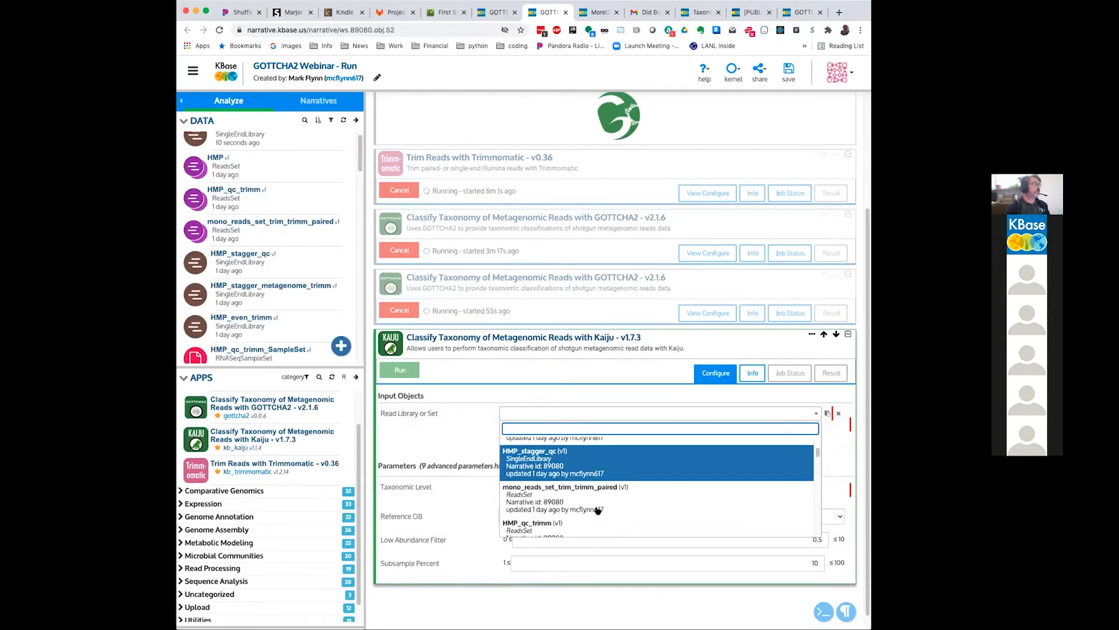
{"action": "left_click", "coordinate": [579, 460]}
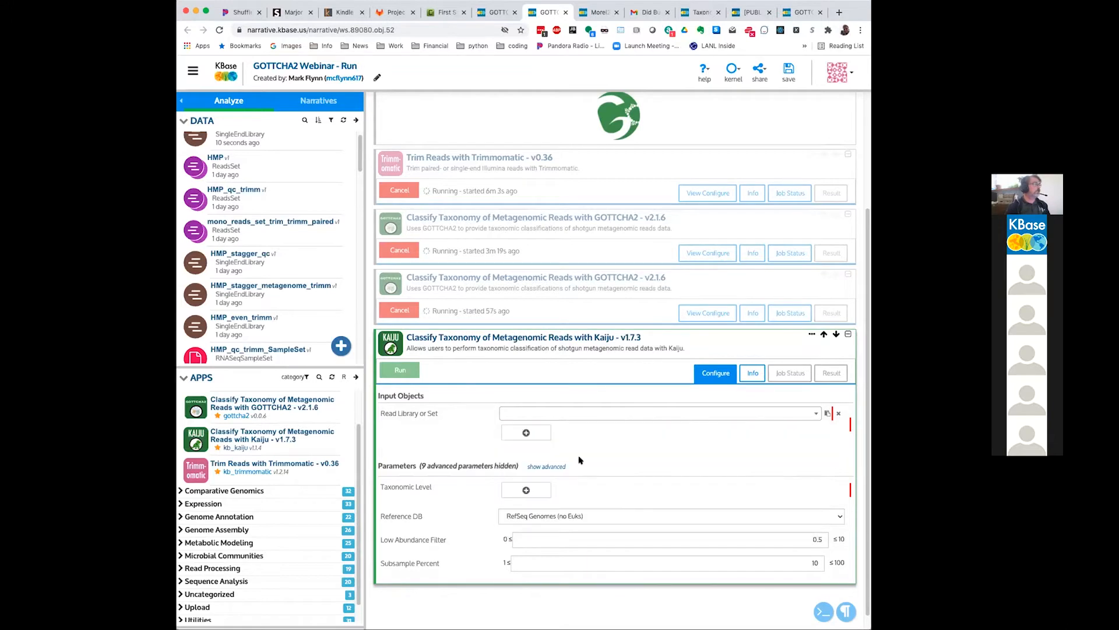
{"action": "left_click", "coordinate": [547, 415]}
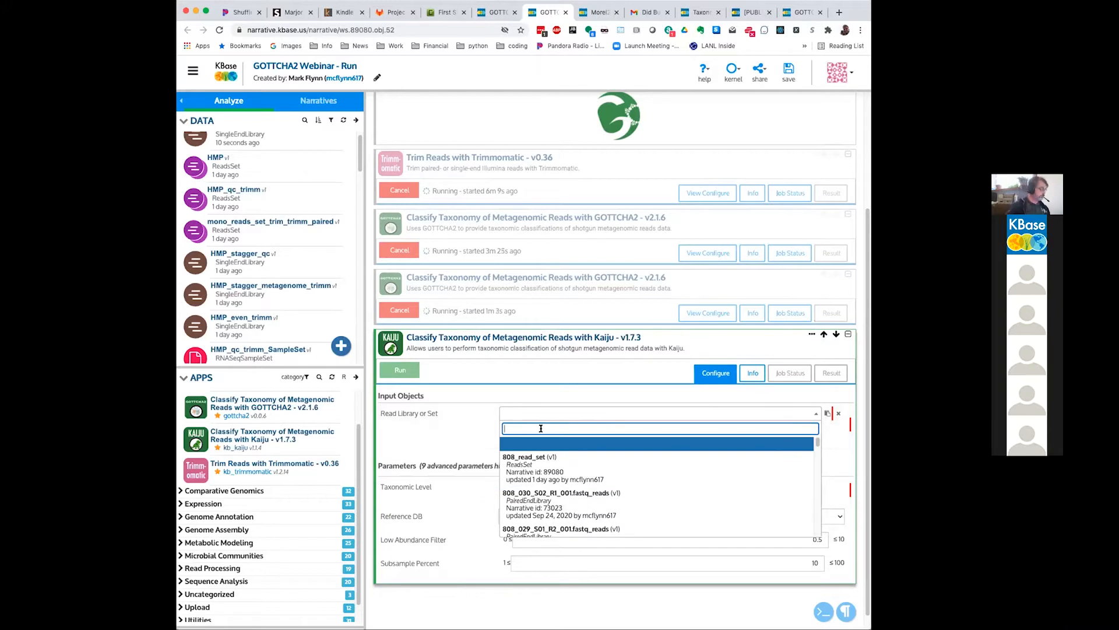
{"action": "type", "text": "HMP"}
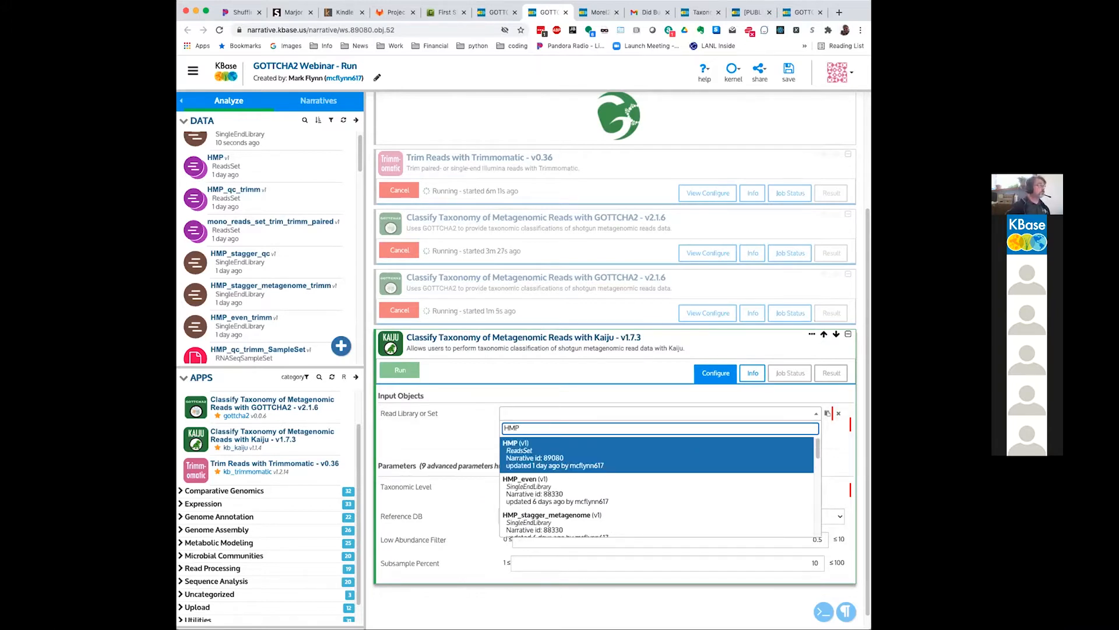
{"action": "scroll", "coordinate": [550, 489], "scroll_direction": "down", "scroll_amount": 1}
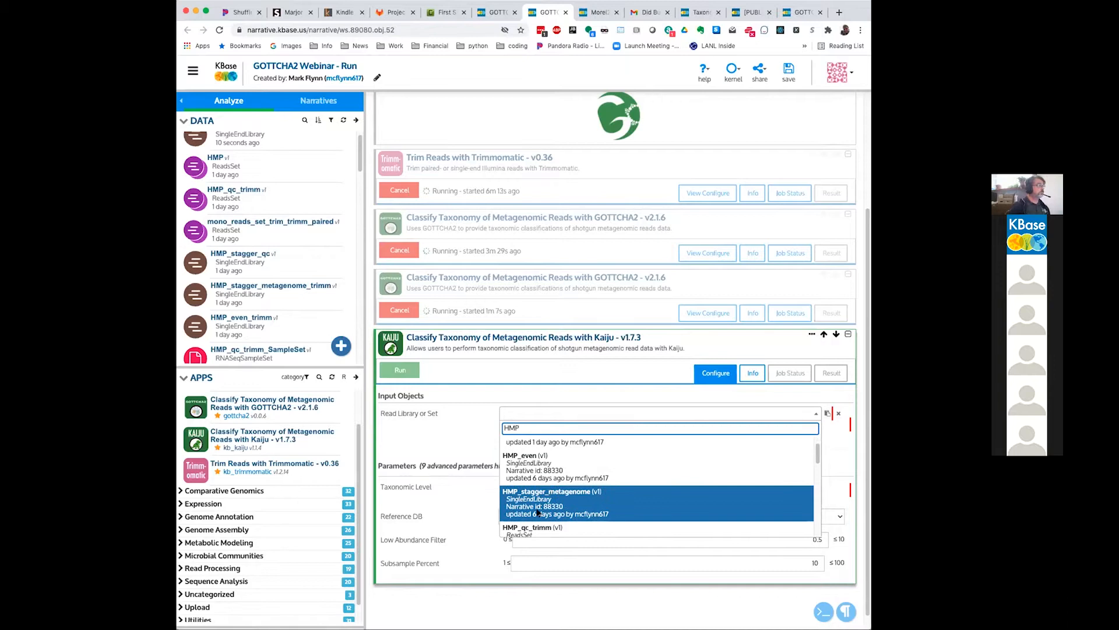
{"action": "scroll", "coordinate": [535, 532], "scroll_direction": "down", "scroll_amount": 2}
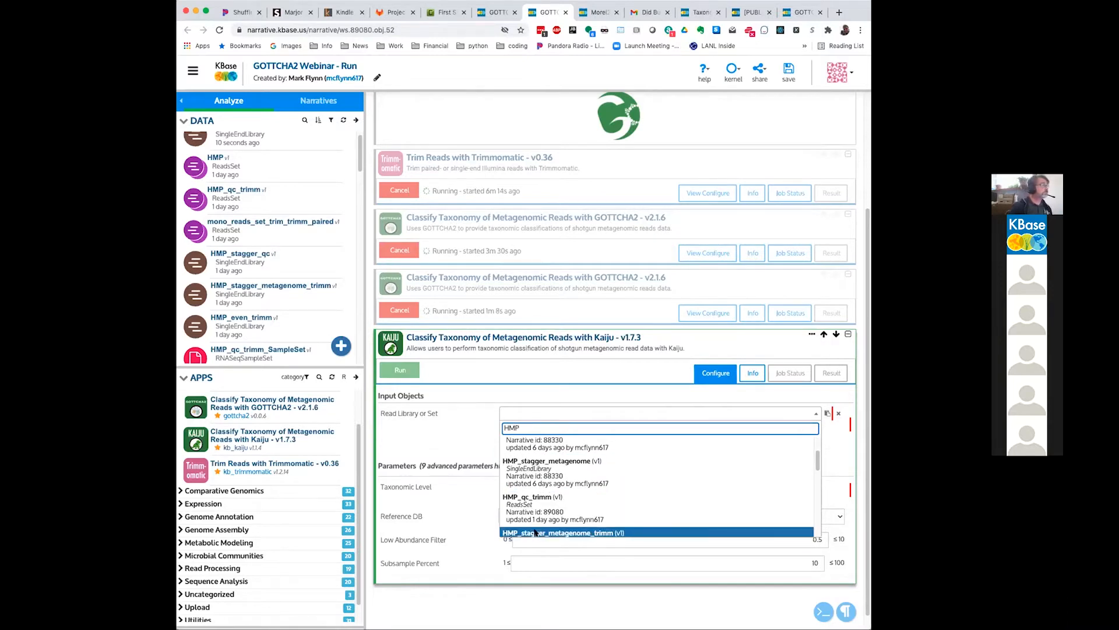
{"action": "scroll", "coordinate": [534, 532], "scroll_direction": "down", "scroll_amount": 2}
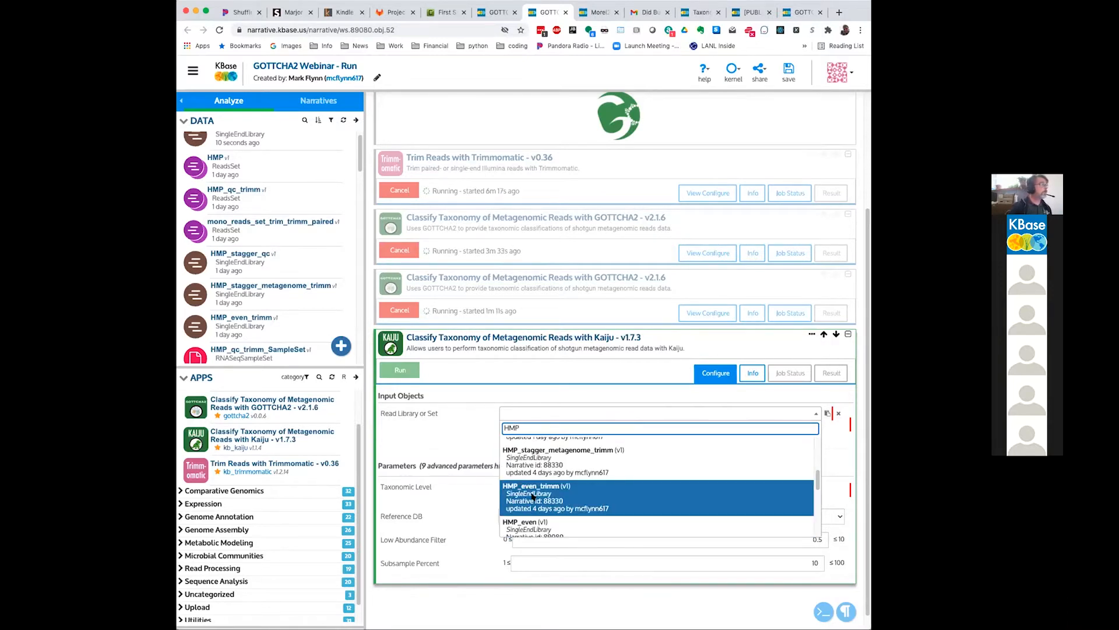
{"action": "scroll", "coordinate": [532, 480], "scroll_direction": "up", "scroll_amount": 3}
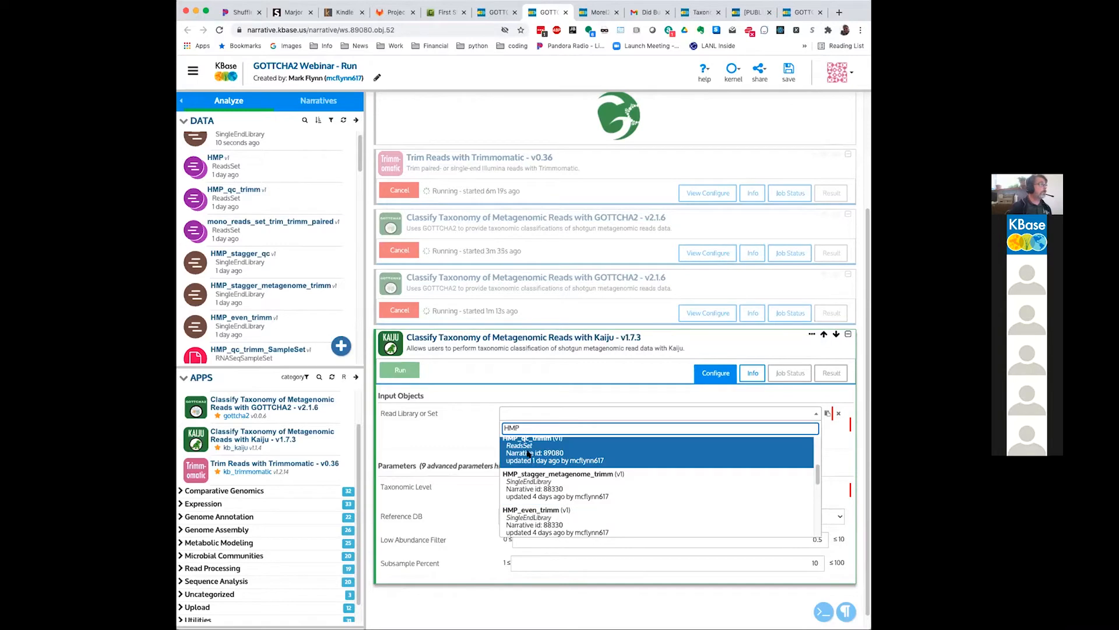
{"action": "left_click", "coordinate": [526, 455]}
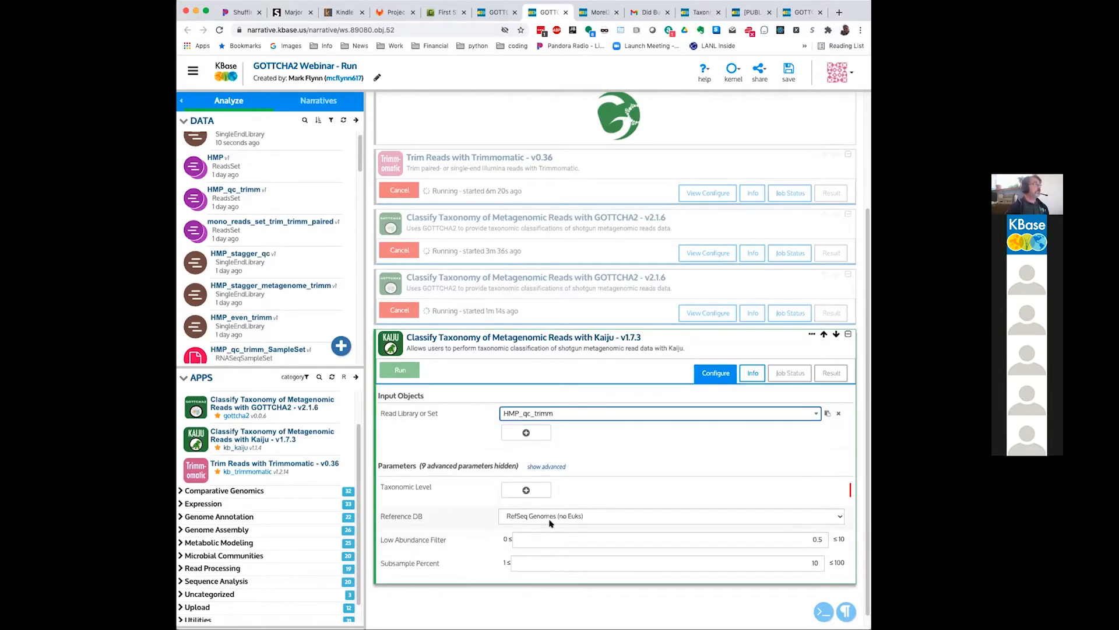
Step: Add taxonomic level ALL to the Kaiju app and keep RefSeq Genomes (no Euks) as its reference database
{"action": "left_click", "coordinate": [527, 489]}
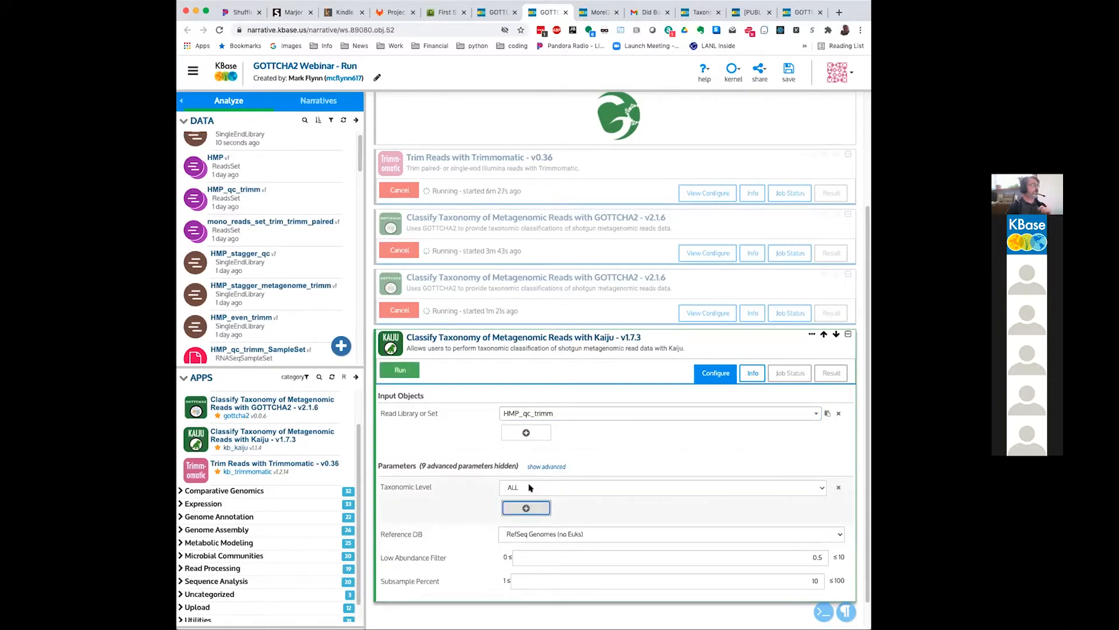
{"action": "left_click", "coordinate": [531, 487]}
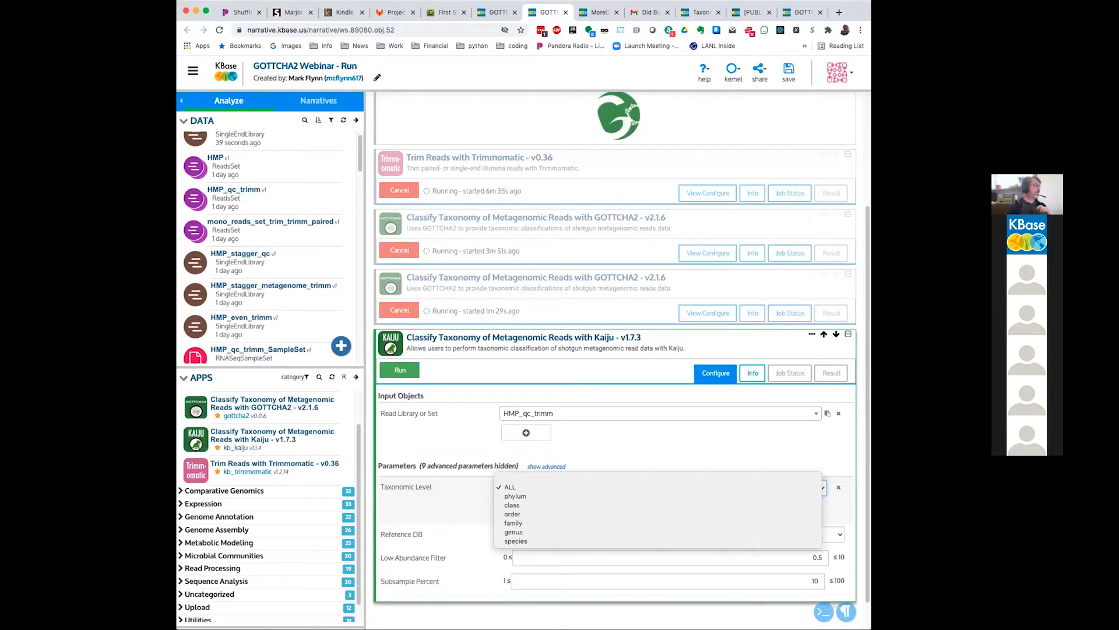
{"action": "left_click", "coordinate": [449, 500]}
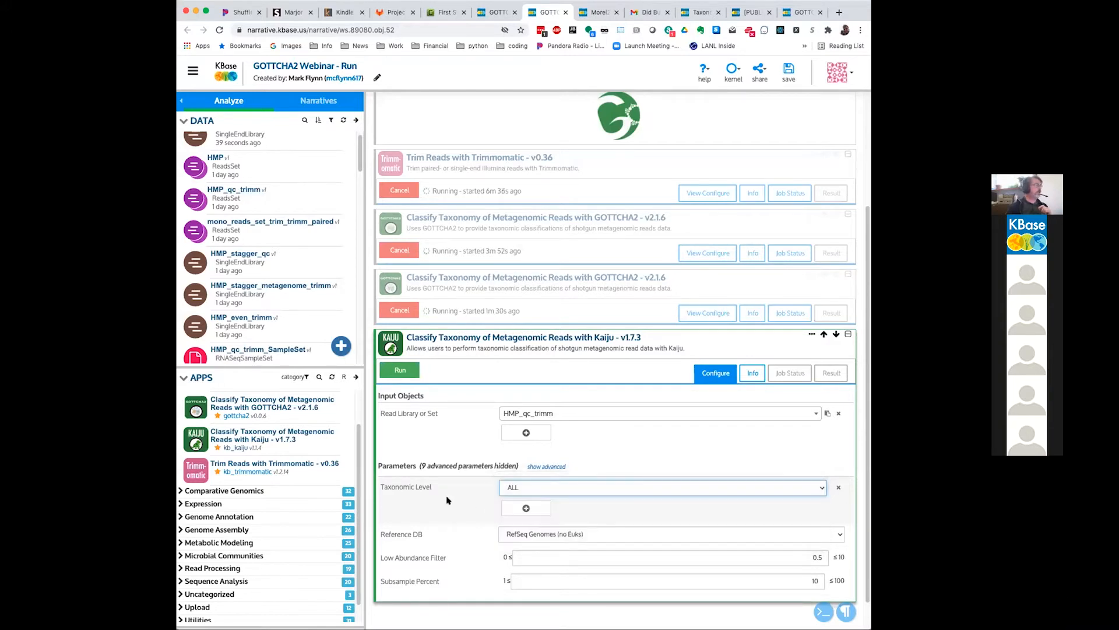
{"action": "left_click", "coordinate": [651, 540]}
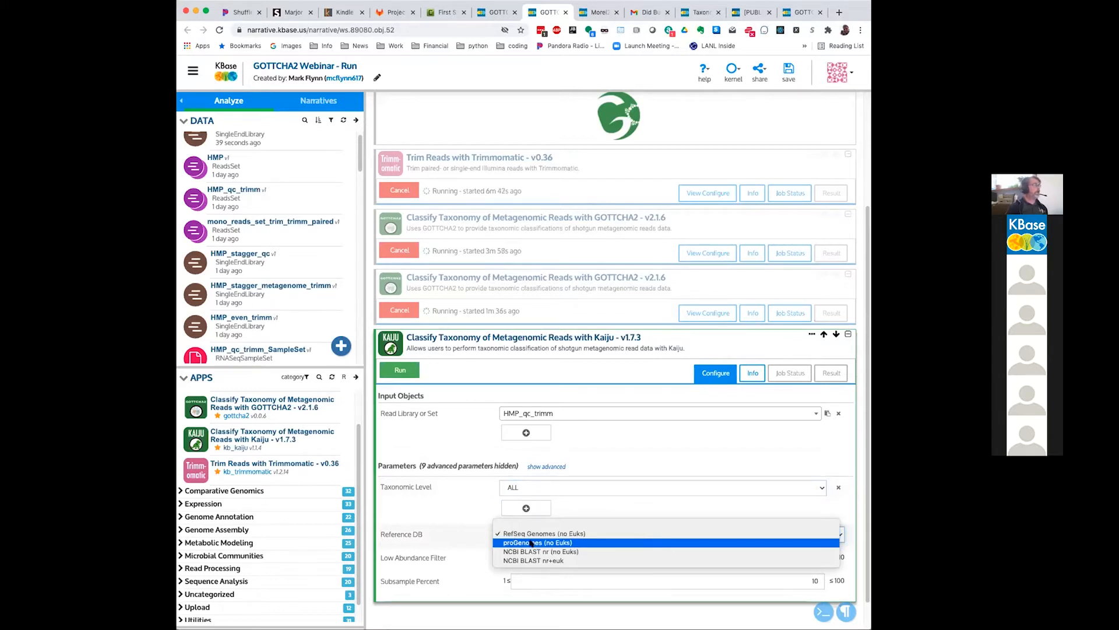
{"action": "left_click", "coordinate": [415, 515]}
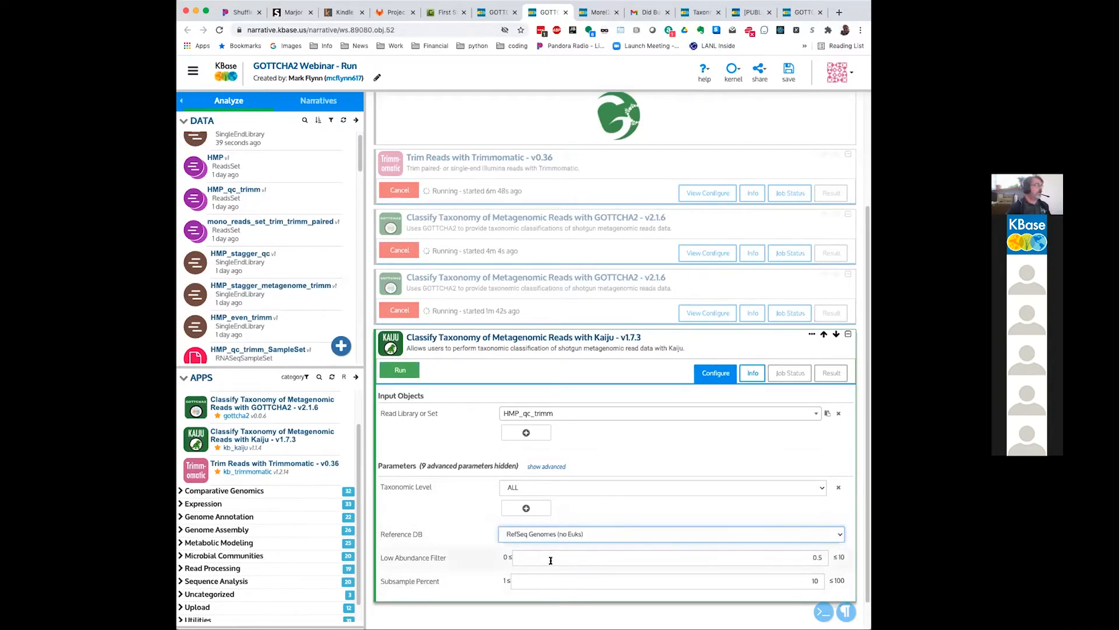
Step: Try to show the advanced parameters of the Kaiju app
{"action": "scroll", "coordinate": [551, 560], "scroll_direction": "down", "scroll_amount": 1}
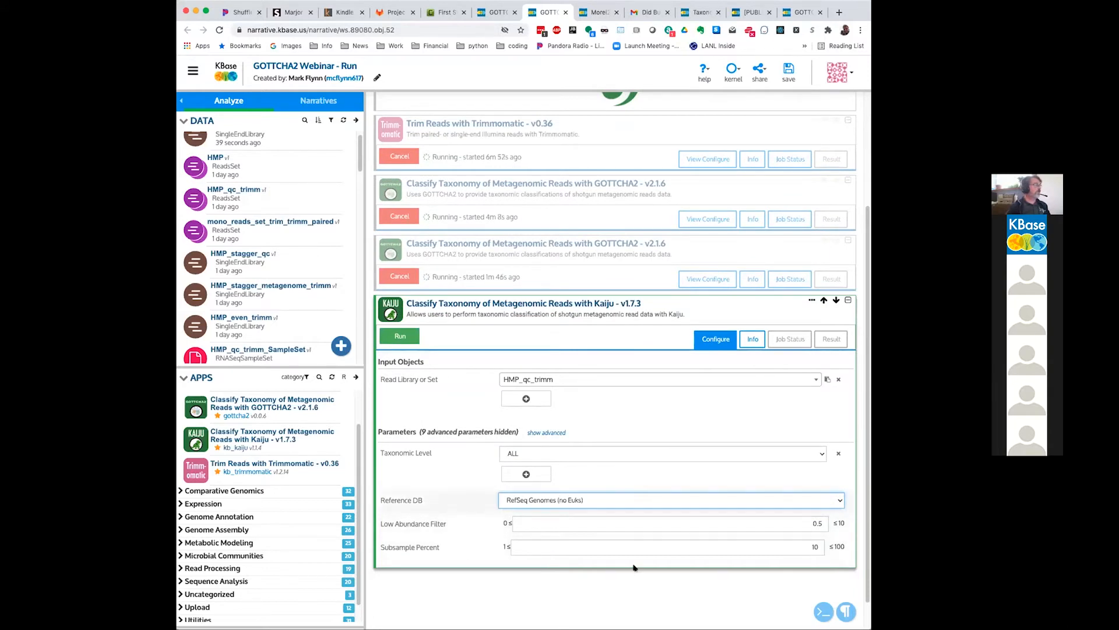
{"action": "scroll", "coordinate": [622, 546], "scroll_direction": "up", "scroll_amount": 1}
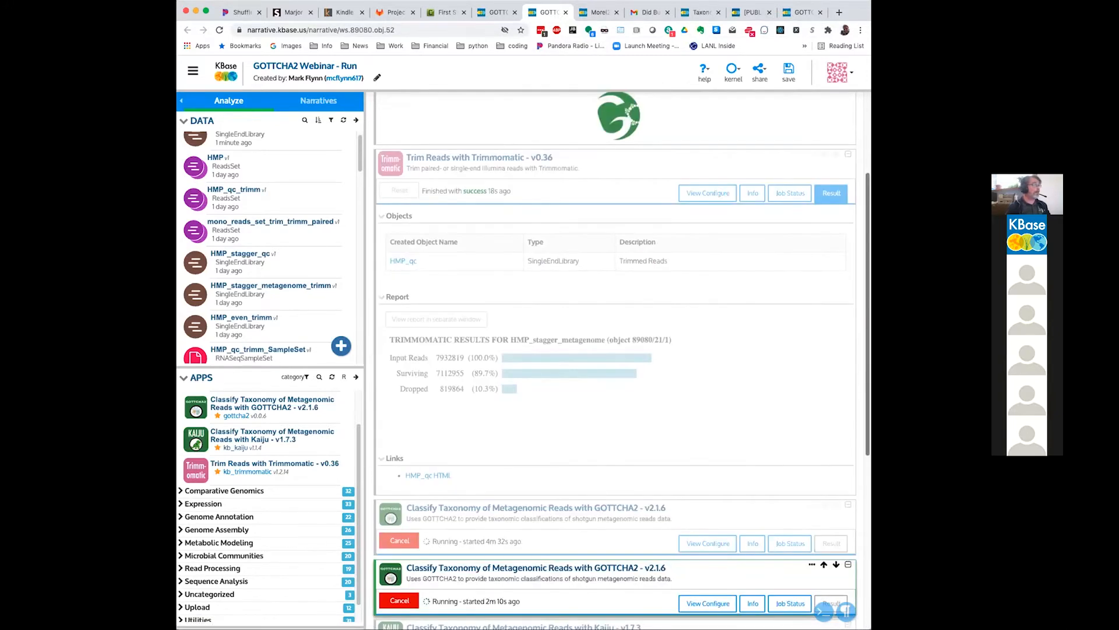
{"action": "left_click", "coordinate": [515, 622]}
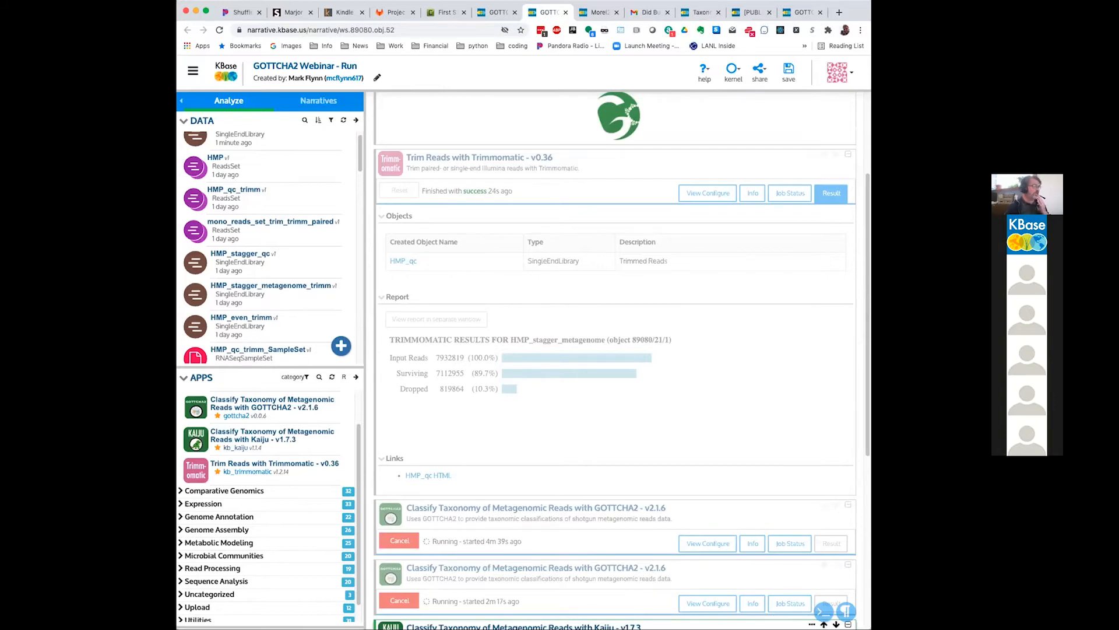
{"action": "scroll", "coordinate": [833, 215], "scroll_direction": "down", "scroll_amount": 5}
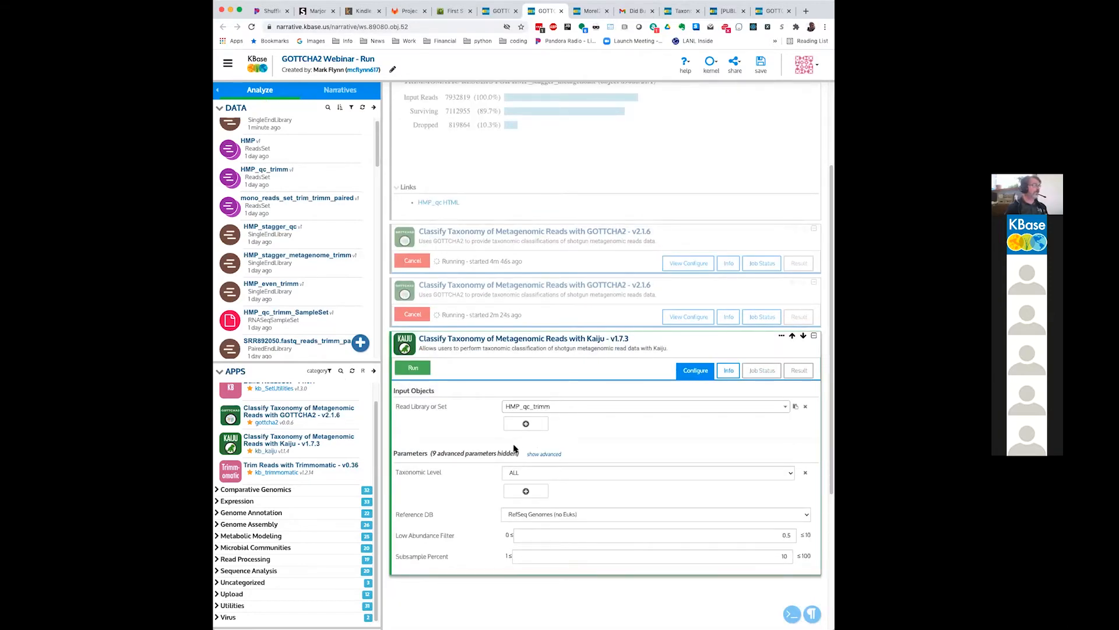
{"action": "left_click", "coordinate": [539, 453]}
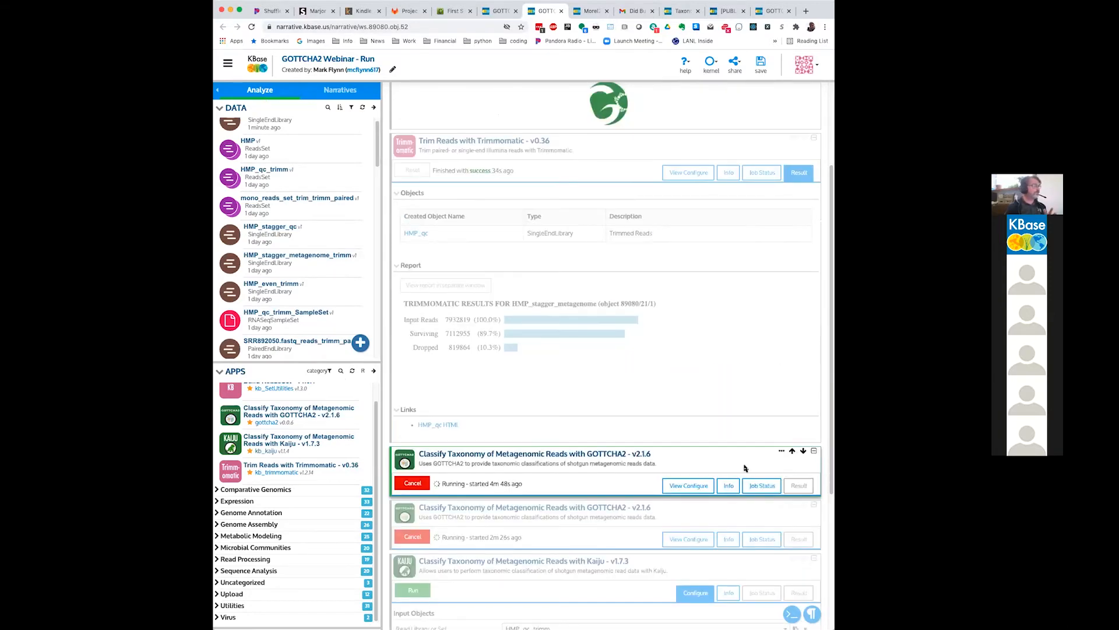
Step: Reload the GOTTCHA2 Webinar - Run narrative page, accepting that unsaved changes are discarded
{"action": "scroll", "coordinate": [745, 468], "scroll_direction": "down", "scroll_amount": 5}
{"action": "scroll", "coordinate": [826, 342], "scroll_direction": "up", "scroll_amount": 1}
{"action": "scroll", "coordinate": [826, 341], "scroll_direction": "up", "scroll_amount": 3}
{"action": "scroll", "coordinate": [822, 455], "scroll_direction": "down", "scroll_amount": 4}
{"action": "scroll", "coordinate": [676, 558], "scroll_direction": "up", "scroll_amount": 4}
{"action": "left_click", "coordinate": [252, 27]}
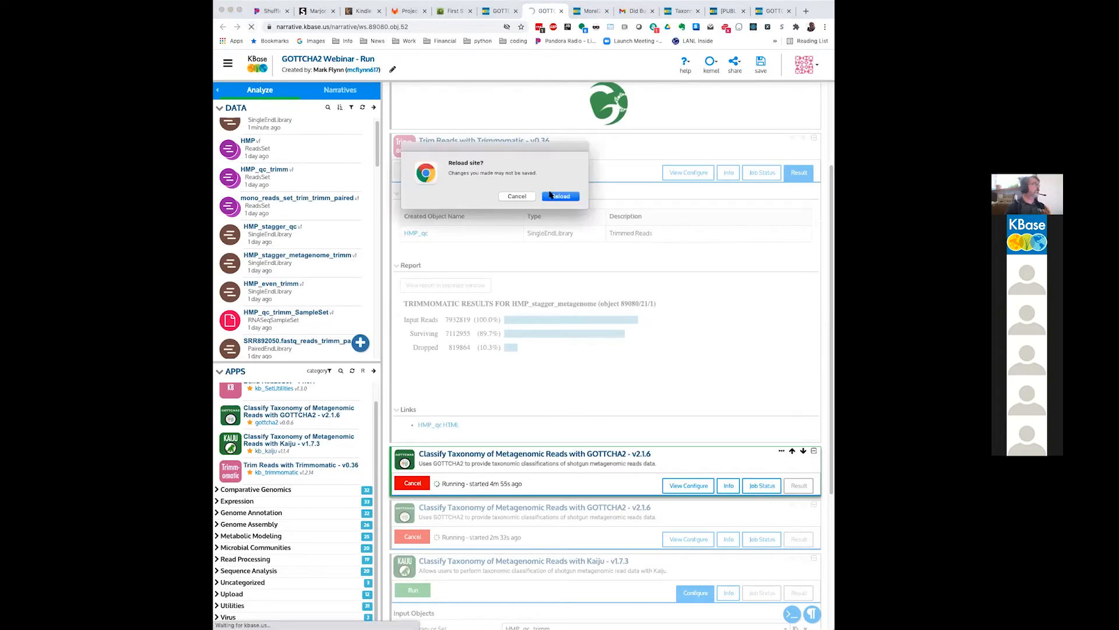
{"action": "left_click", "coordinate": [549, 194]}
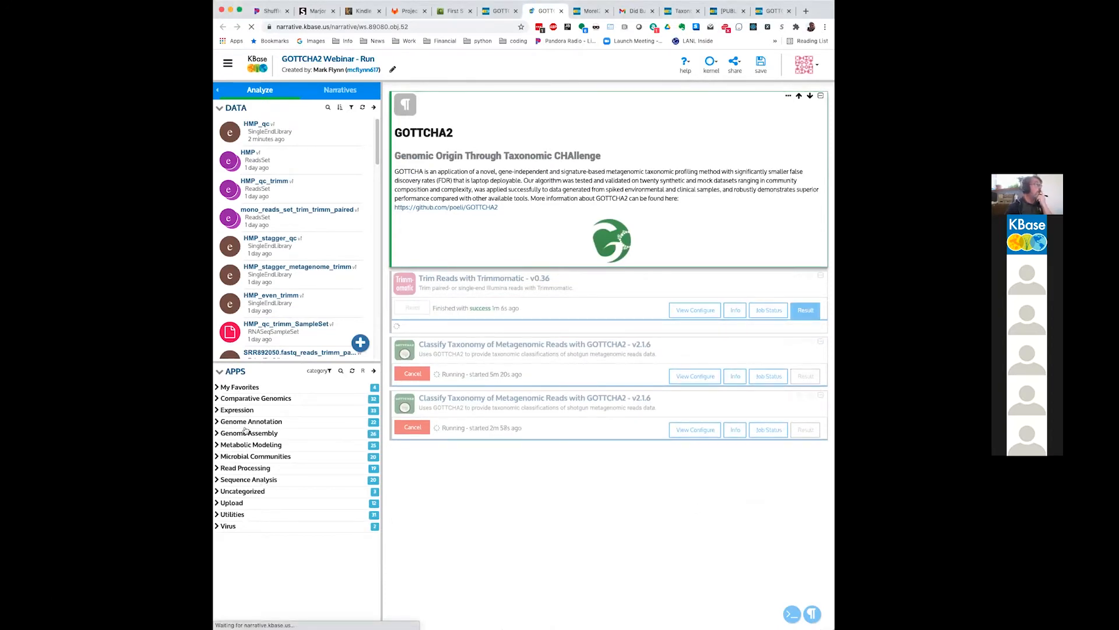
Step: Search the app catalog for kaiju and add Classify Taxonomy of Metagenomic Reads with Kaiju from Microbial Communities to the narrative
{"action": "scroll", "coordinate": [575, 434], "scroll_direction": "down", "scroll_amount": 2}
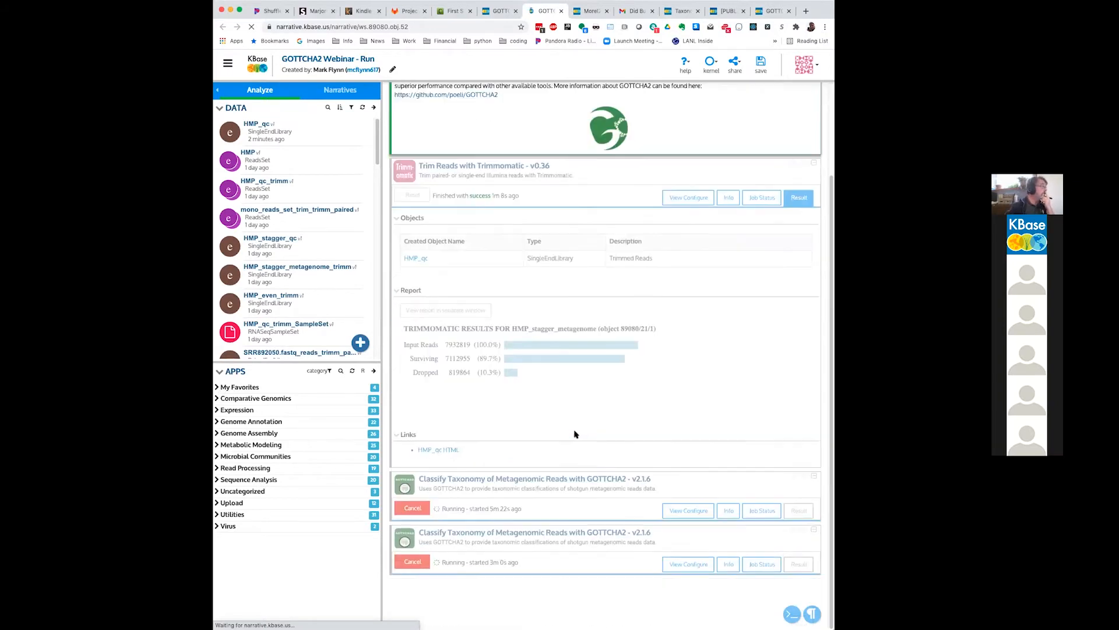
{"action": "left_click", "coordinate": [219, 387]}
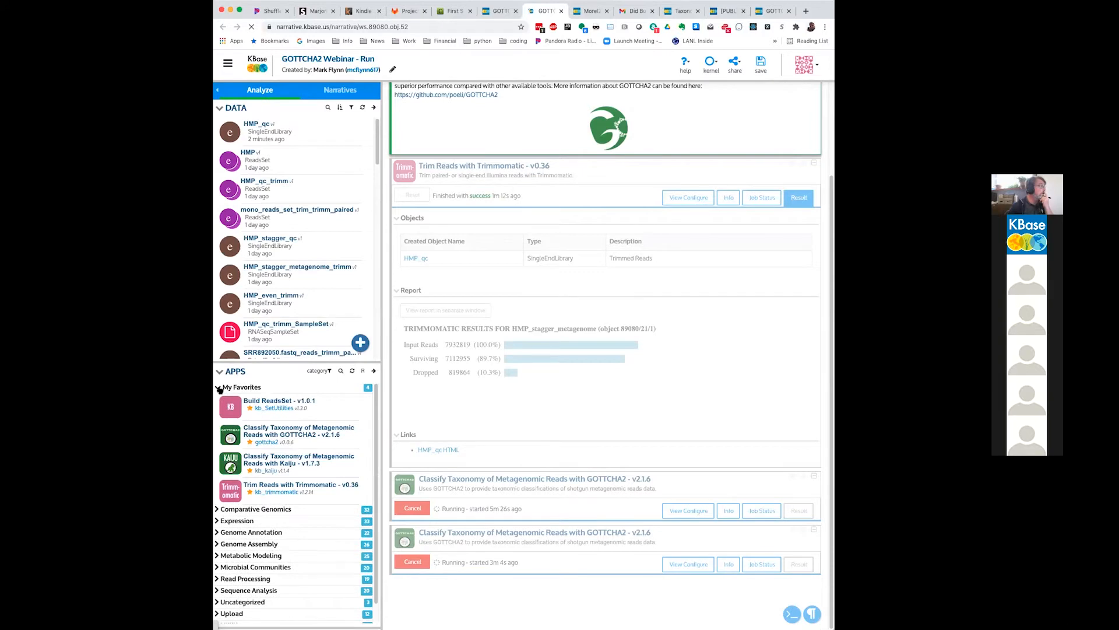
{"action": "left_click", "coordinate": [219, 388]}
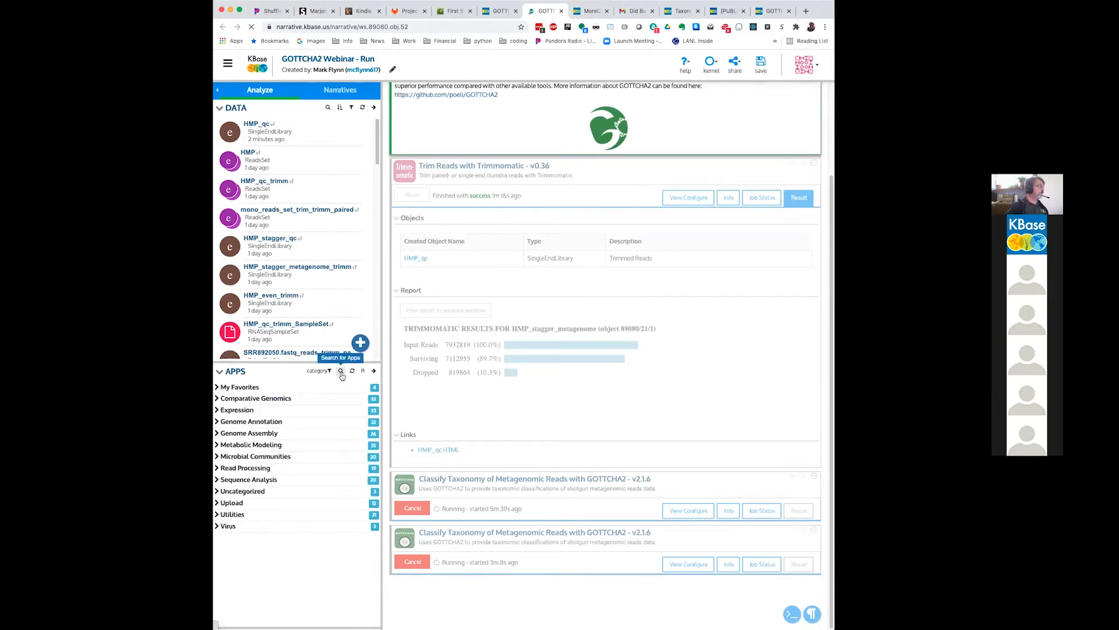
{"action": "left_click", "coordinate": [341, 372]}
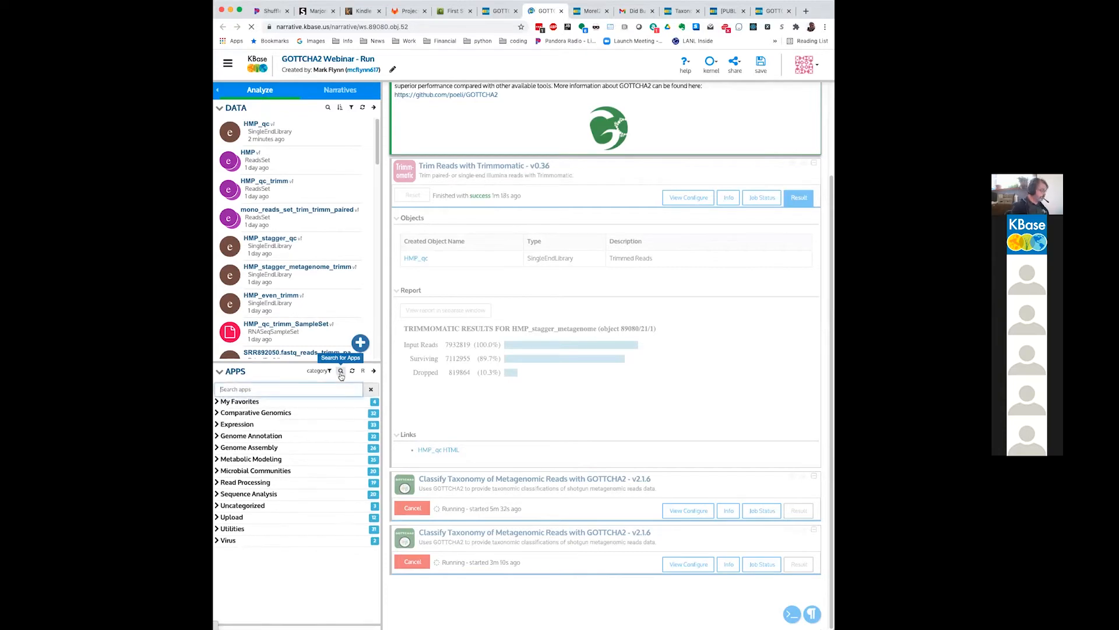
{"action": "type", "text": "kaiju"}
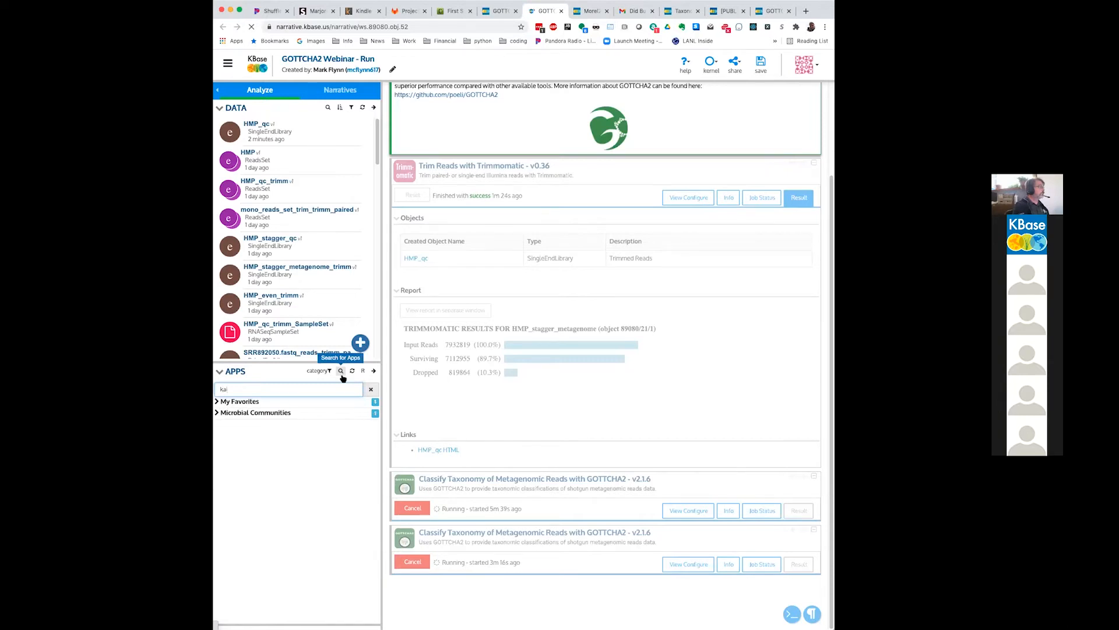
{"action": "left_click", "coordinate": [219, 413]}
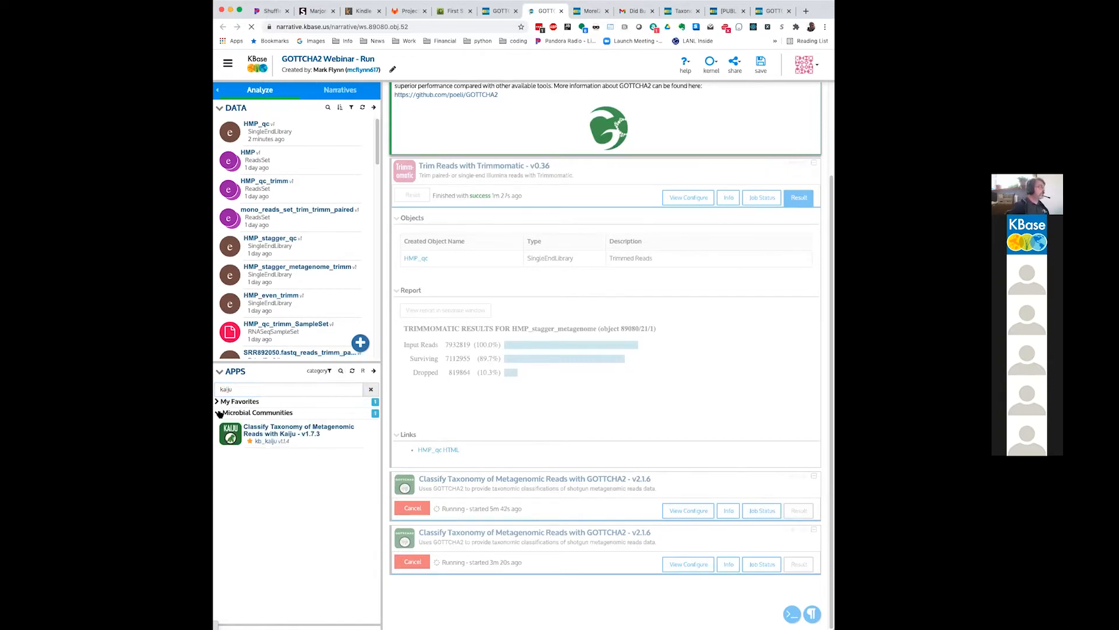
{"action": "left_click", "coordinate": [275, 432]}
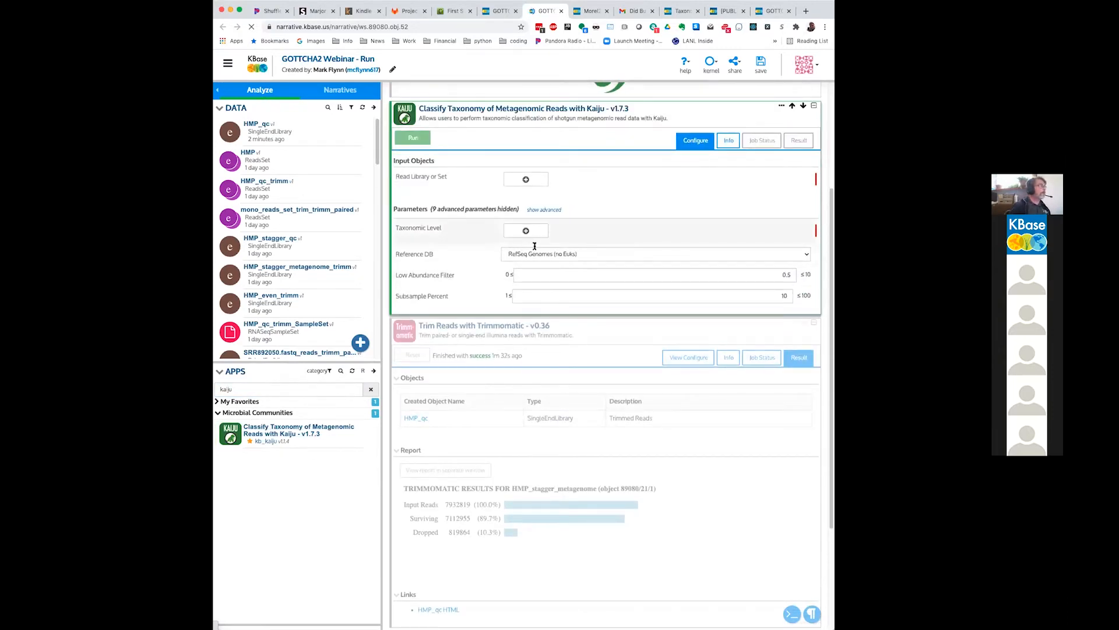
Step: Show the advanced parameters of the new Kaiju app and review its subsampling, filtering and matching settings
{"action": "left_click", "coordinate": [541, 211]}
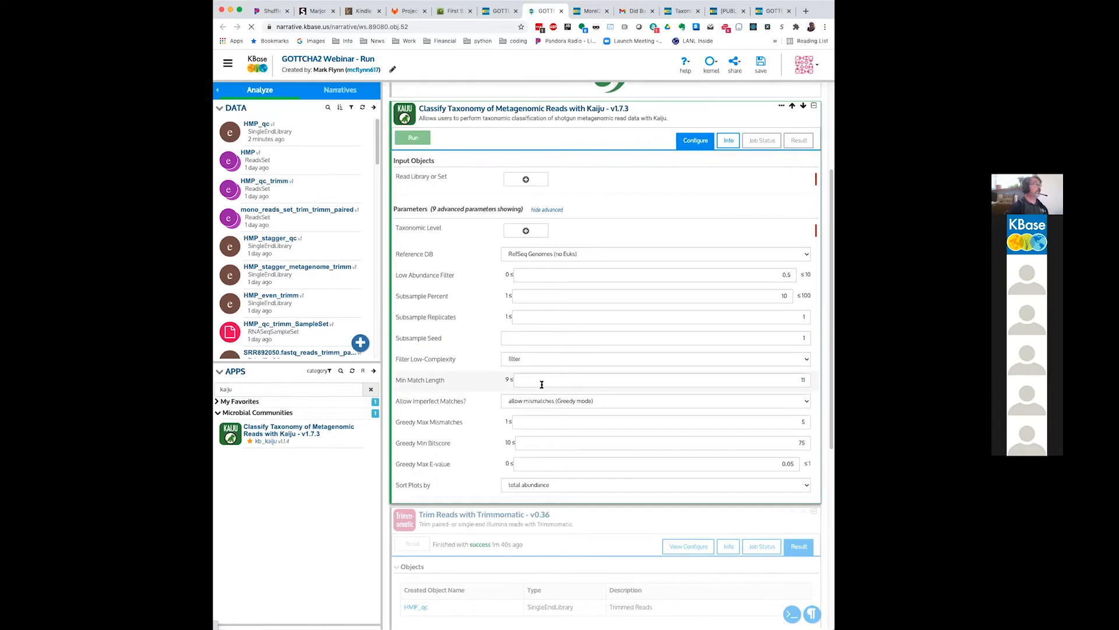
{"action": "scroll", "coordinate": [542, 384], "scroll_direction": "down", "scroll_amount": 1}
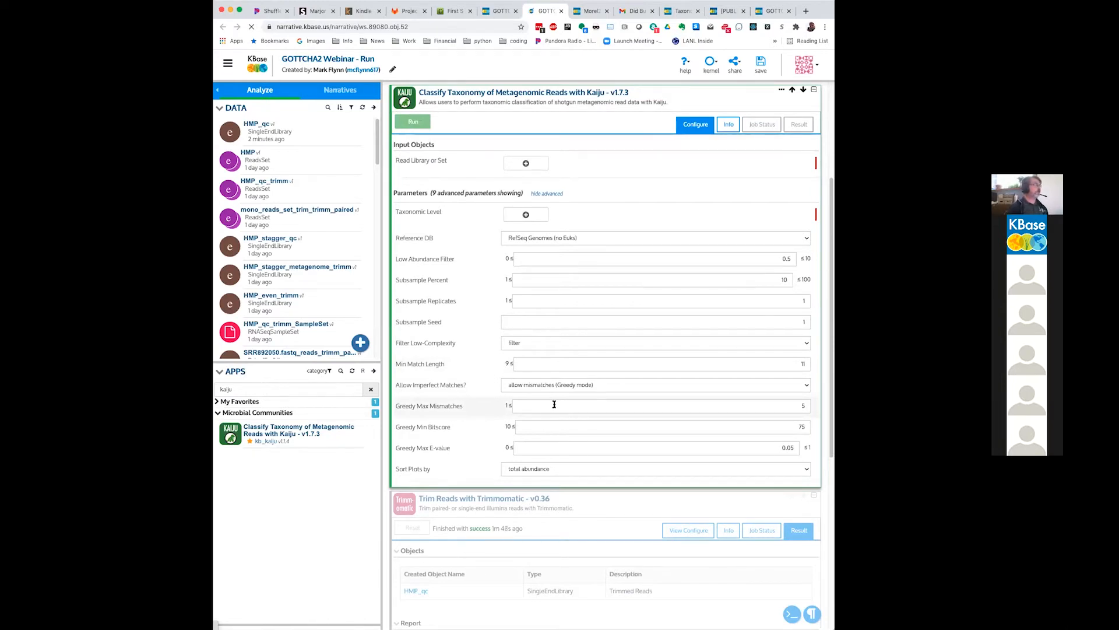
{"action": "scroll", "coordinate": [554, 405], "scroll_direction": "down", "scroll_amount": 5}
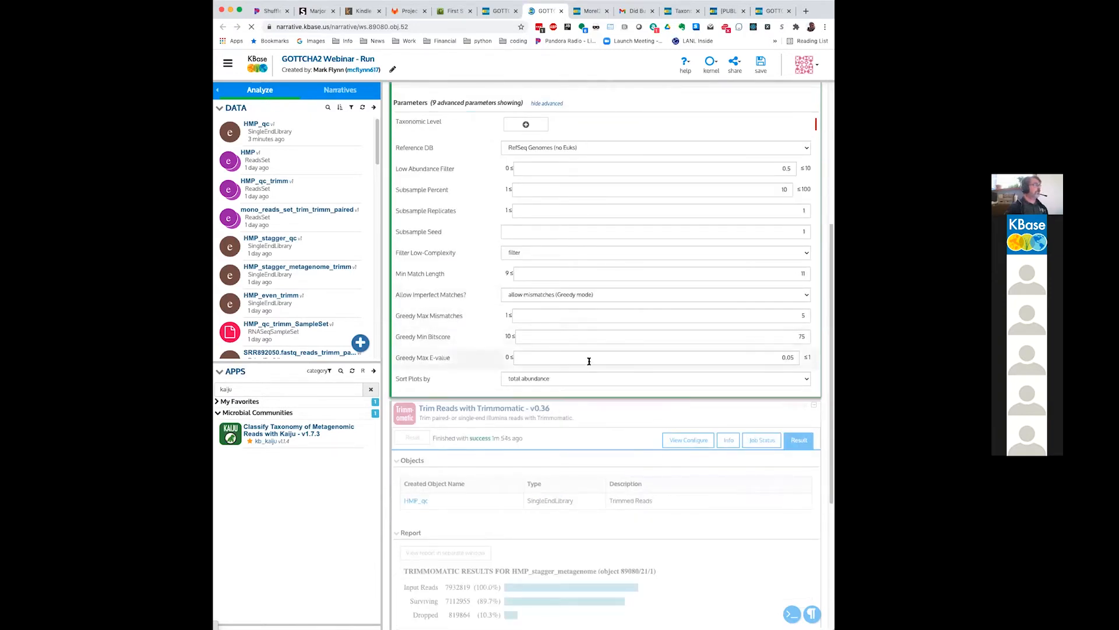
{"action": "scroll", "coordinate": [580, 384], "scroll_direction": "down", "scroll_amount": 1}
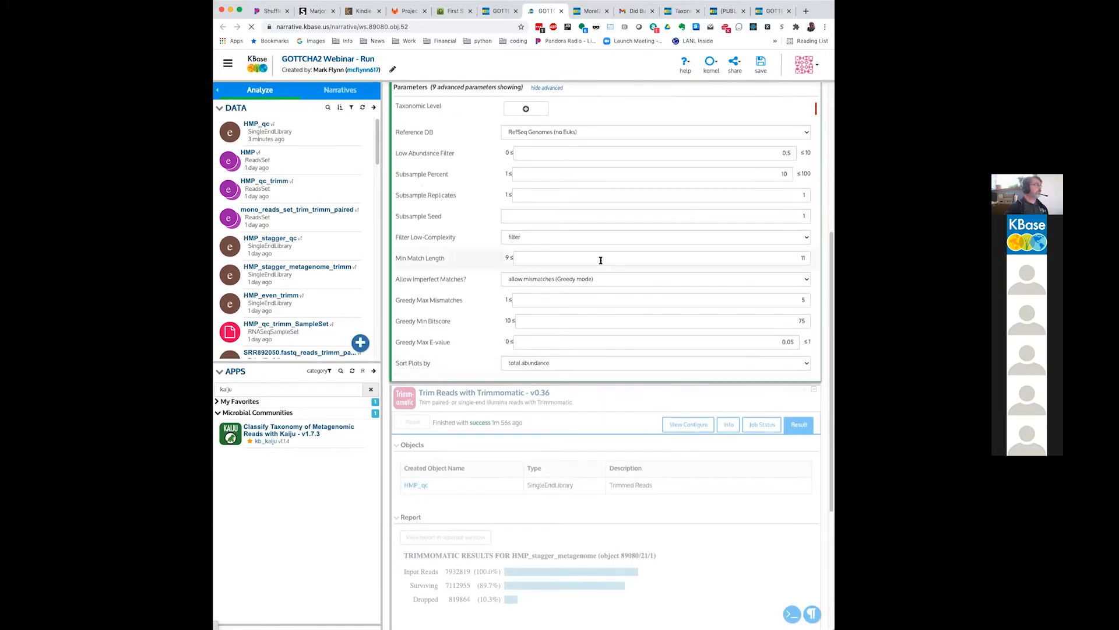
{"action": "scroll", "coordinate": [635, 334], "scroll_direction": "down", "scroll_amount": 6}
{"action": "scroll", "coordinate": [617, 247], "scroll_direction": "up", "scroll_amount": 15}
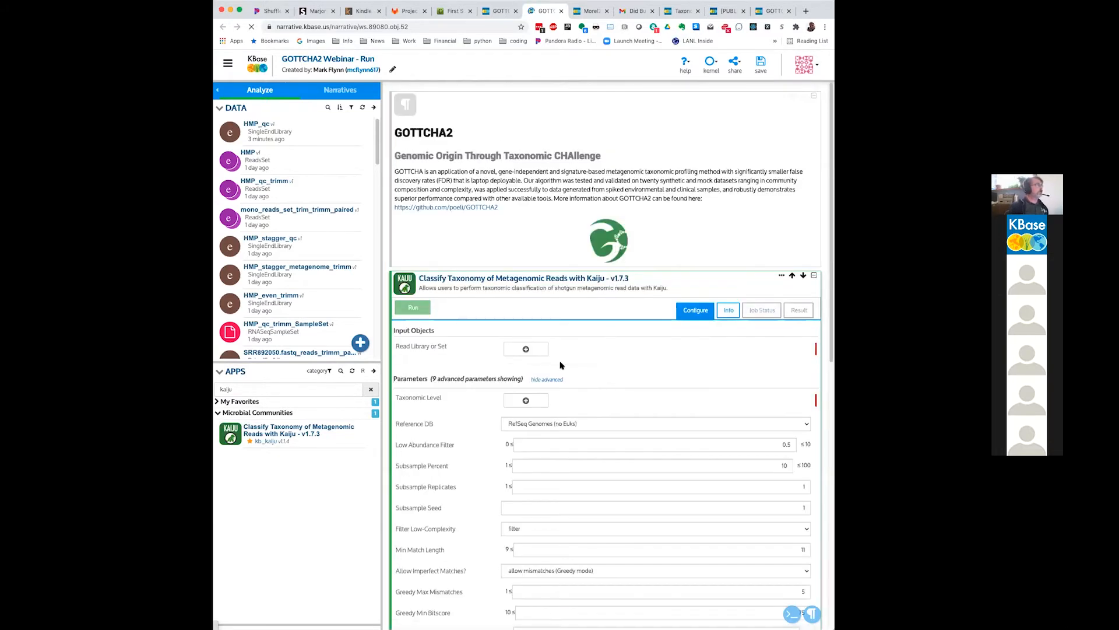
Step: Add a read library entry to the Kaiju app and choose HMP_stagger_qc as the input
{"action": "left_click", "coordinate": [523, 352]}
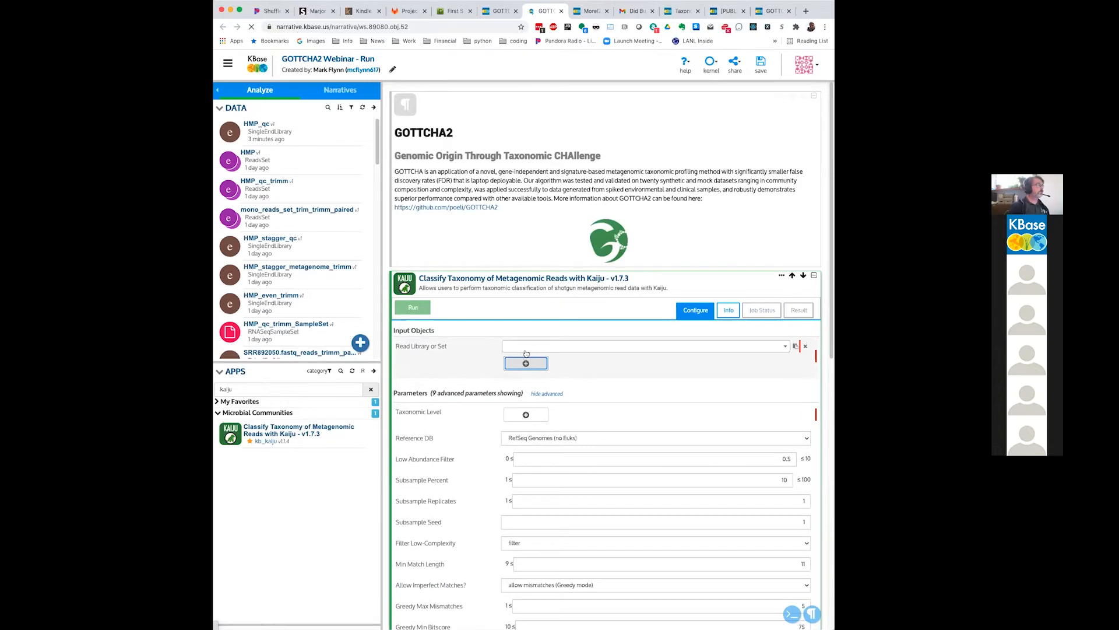
{"action": "left_click", "coordinate": [526, 350]}
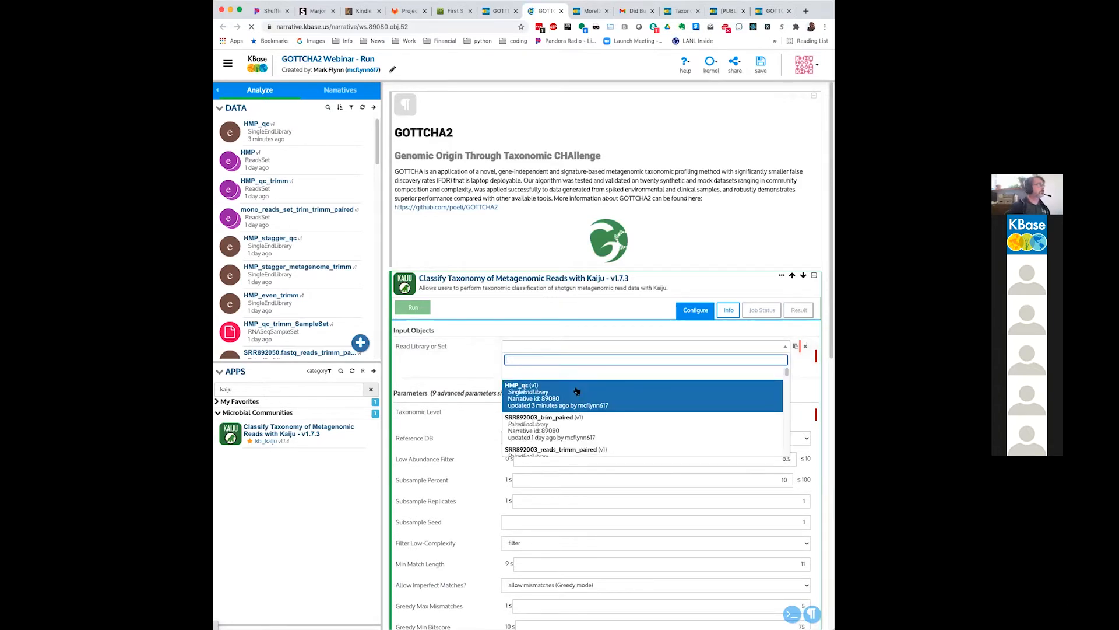
{"action": "scroll", "coordinate": [577, 390], "scroll_direction": "down", "scroll_amount": 2}
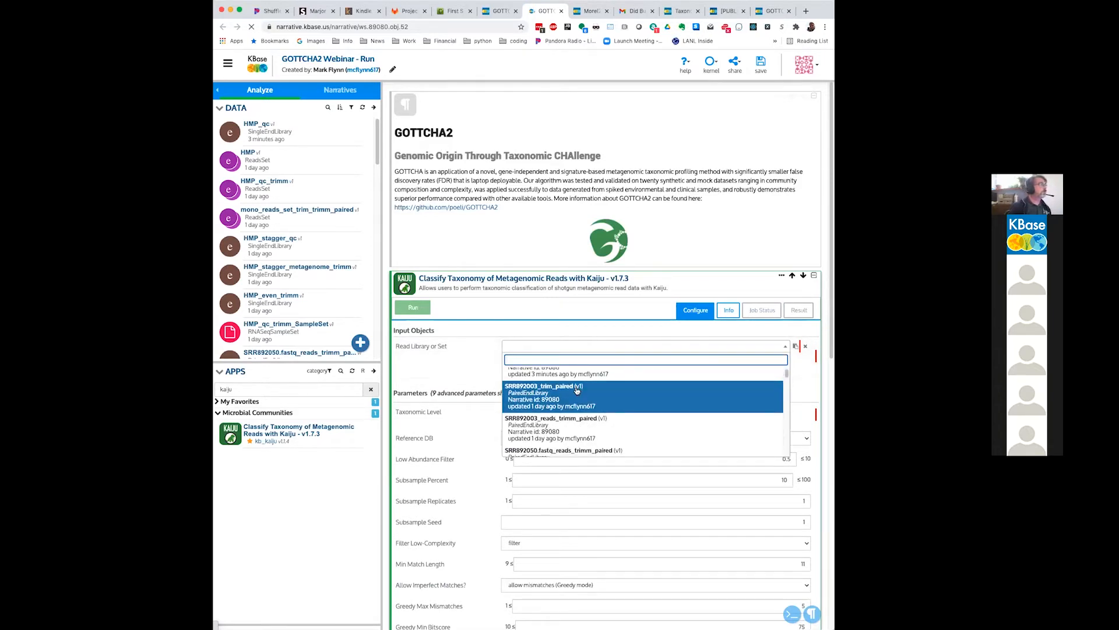
{"action": "scroll", "coordinate": [577, 391], "scroll_direction": "down", "scroll_amount": 3}
{"action": "scroll", "coordinate": [574, 397], "scroll_direction": "down", "scroll_amount": 2}
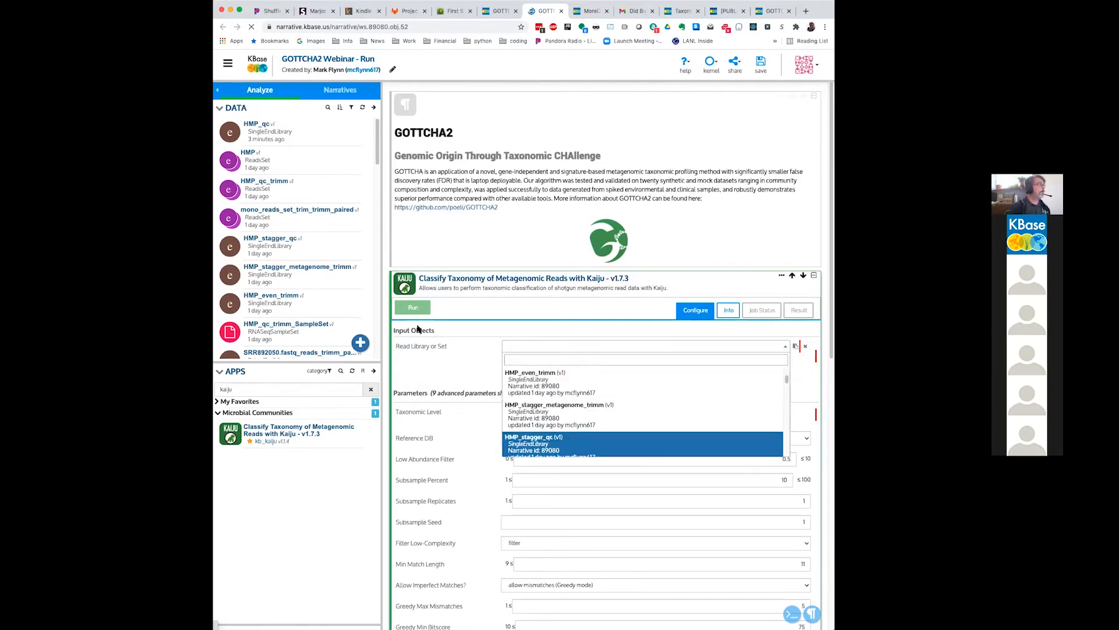
{"action": "left_click", "coordinate": [570, 436]}
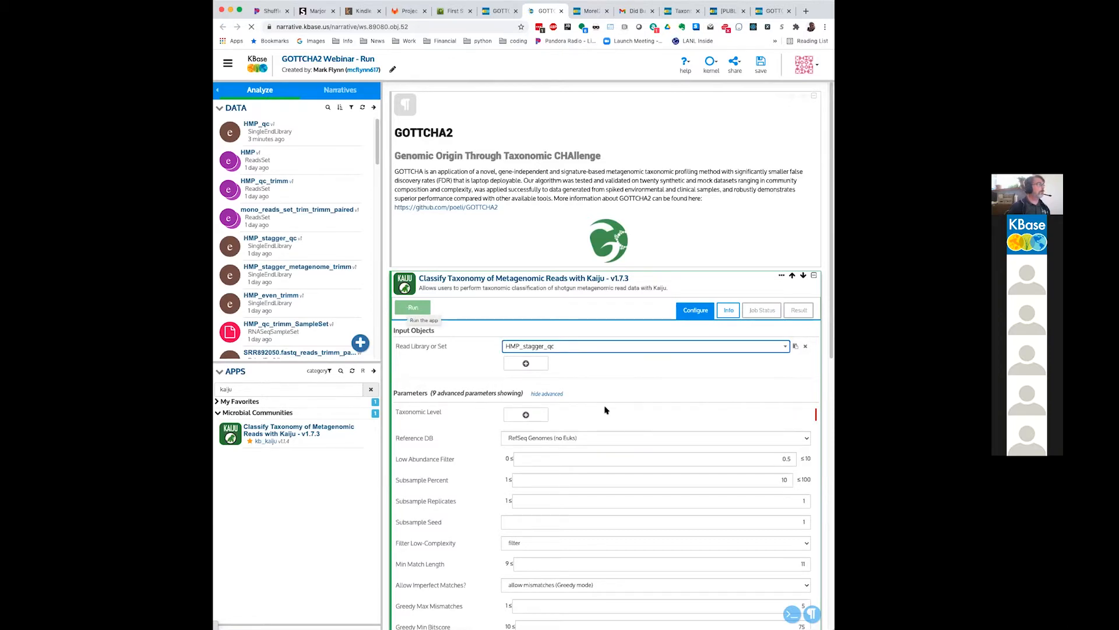
Step: Add taxonomic level ALL to the Kaiju app and run it
{"action": "scroll", "coordinate": [674, 428], "scroll_direction": "down", "scroll_amount": 6}
{"action": "scroll", "coordinate": [676, 418], "scroll_direction": "up", "scroll_amount": 3}
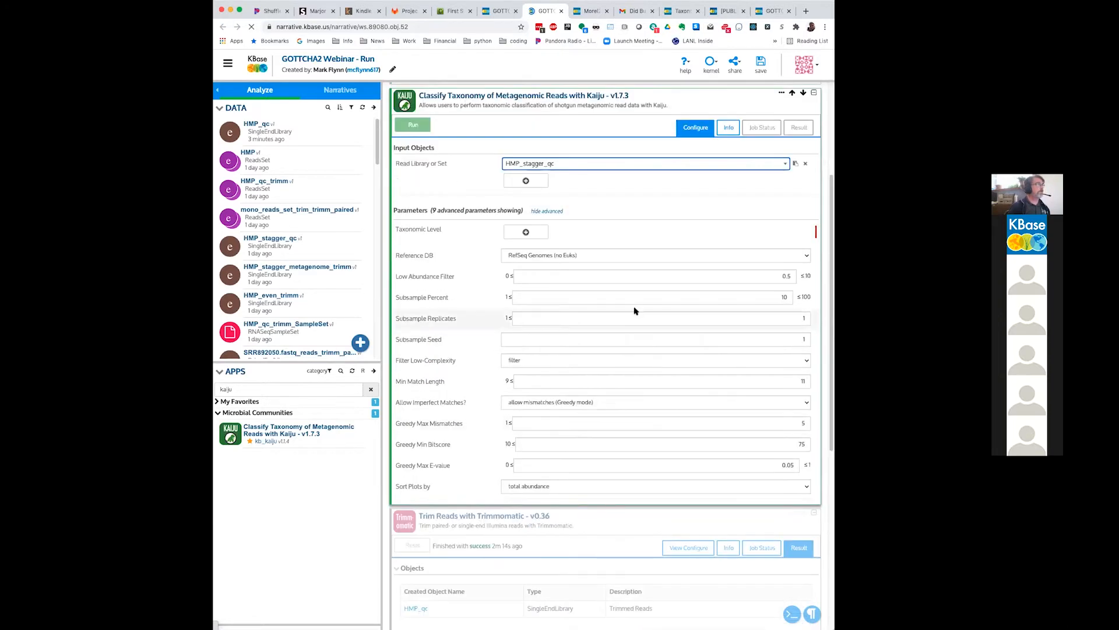
{"action": "left_click", "coordinate": [523, 233]}
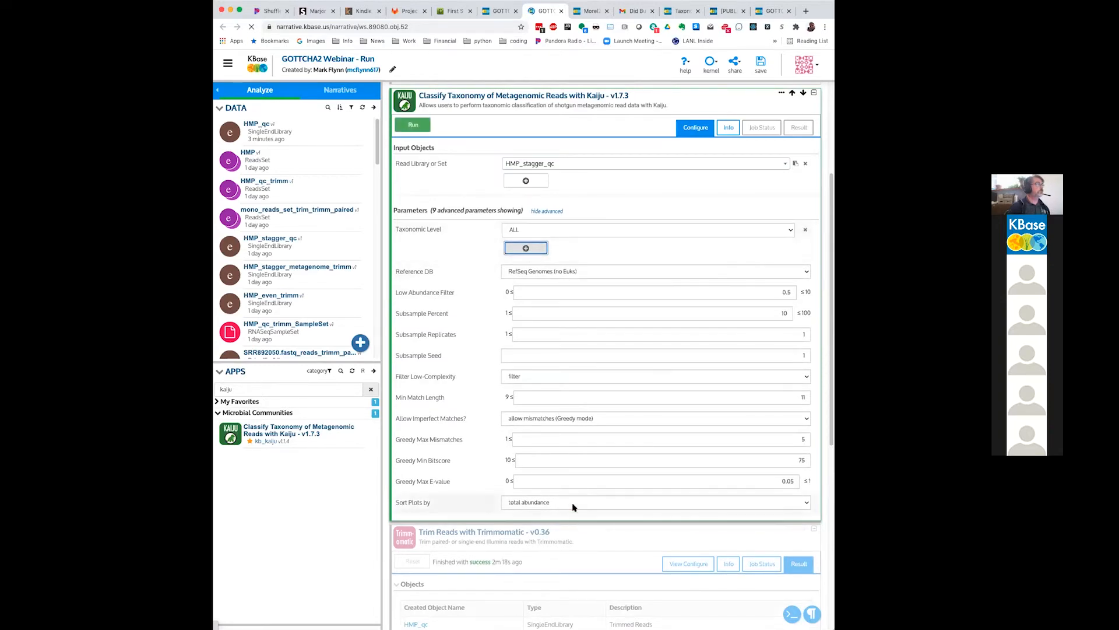
{"action": "left_click", "coordinate": [412, 126]}
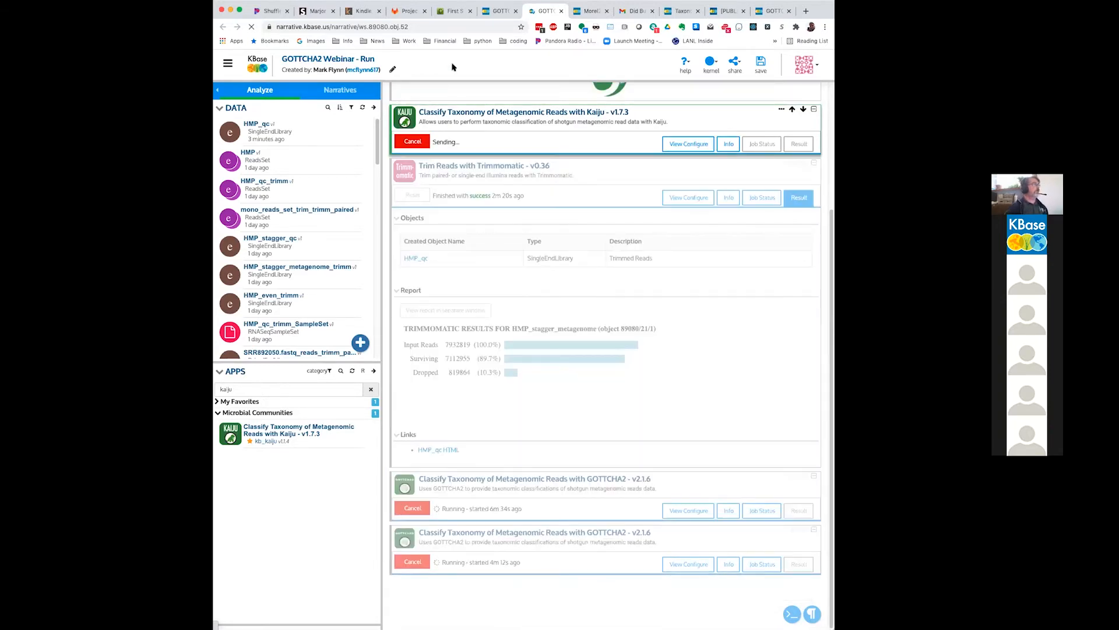
Step: Switch to the GOTTCHA2 Webinar narrative and expand its finished Kaiju classification cell
{"action": "left_click", "coordinate": [496, 11]}
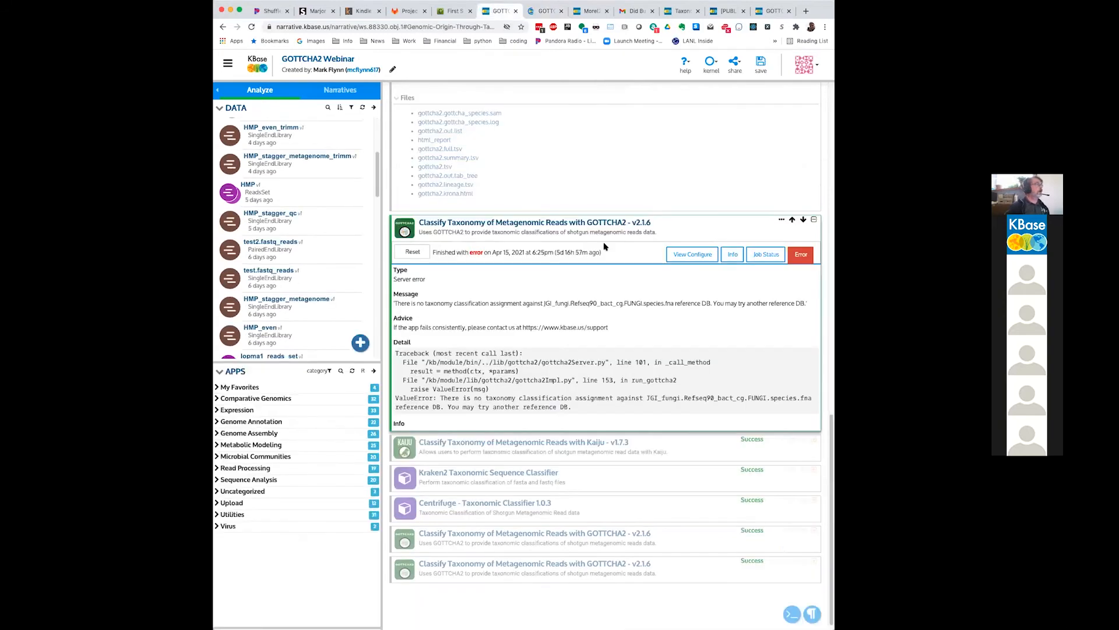
{"action": "left_click", "coordinate": [626, 446]}
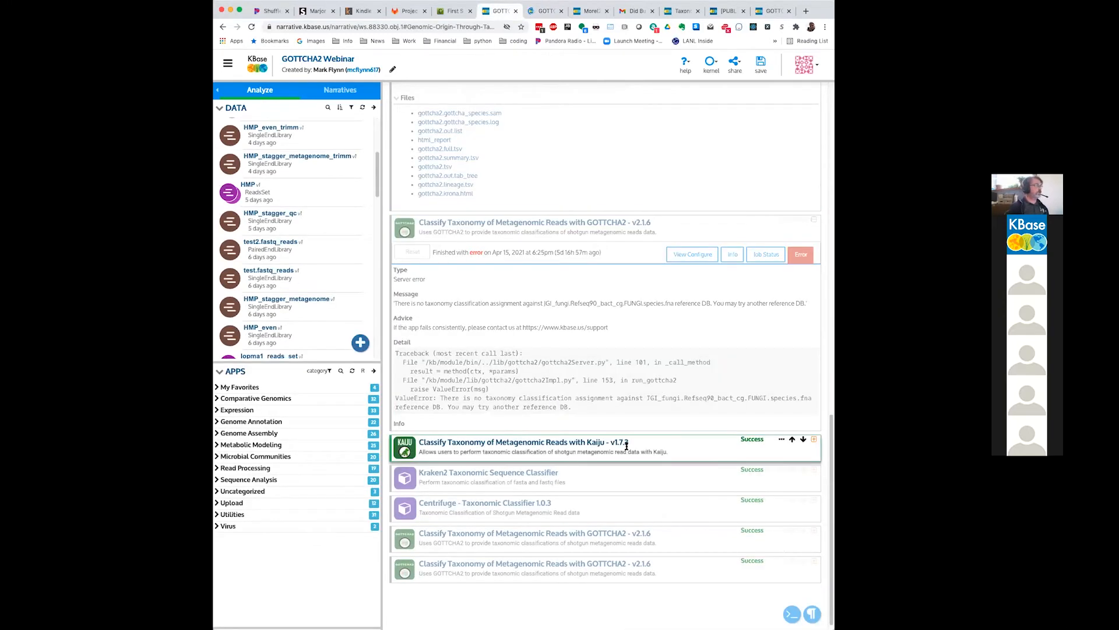
{"action": "left_click", "coordinate": [813, 439]}
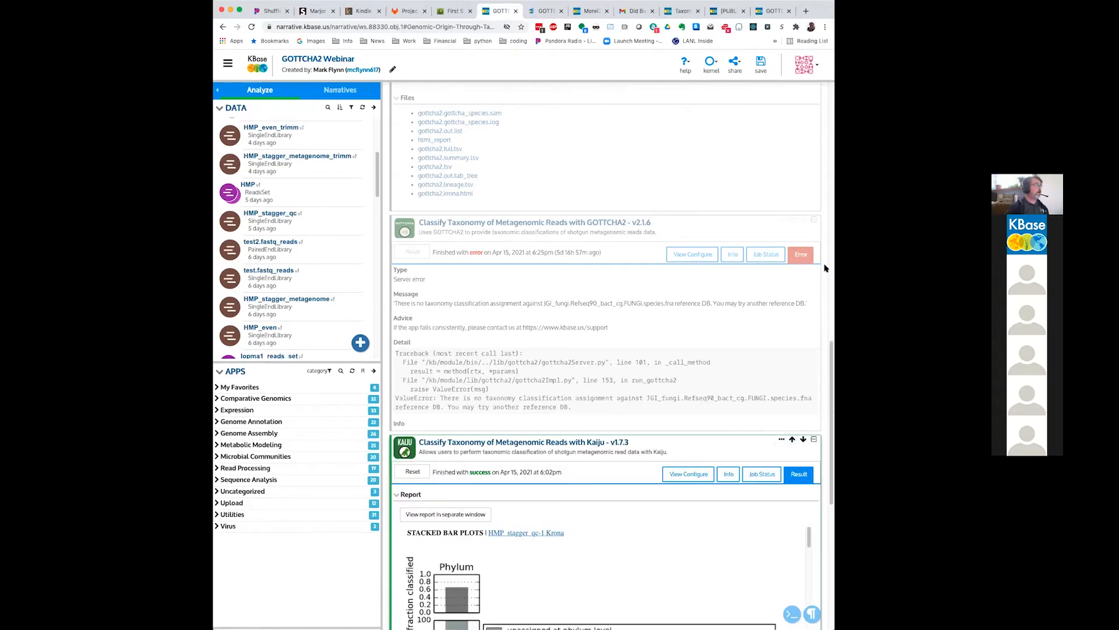
Step: Examine the stacked bar plots in the Kaiju report from phylum down to species level for HMP_stagger_qc
{"action": "scroll", "coordinate": [826, 268], "scroll_direction": "down", "scroll_amount": 5}
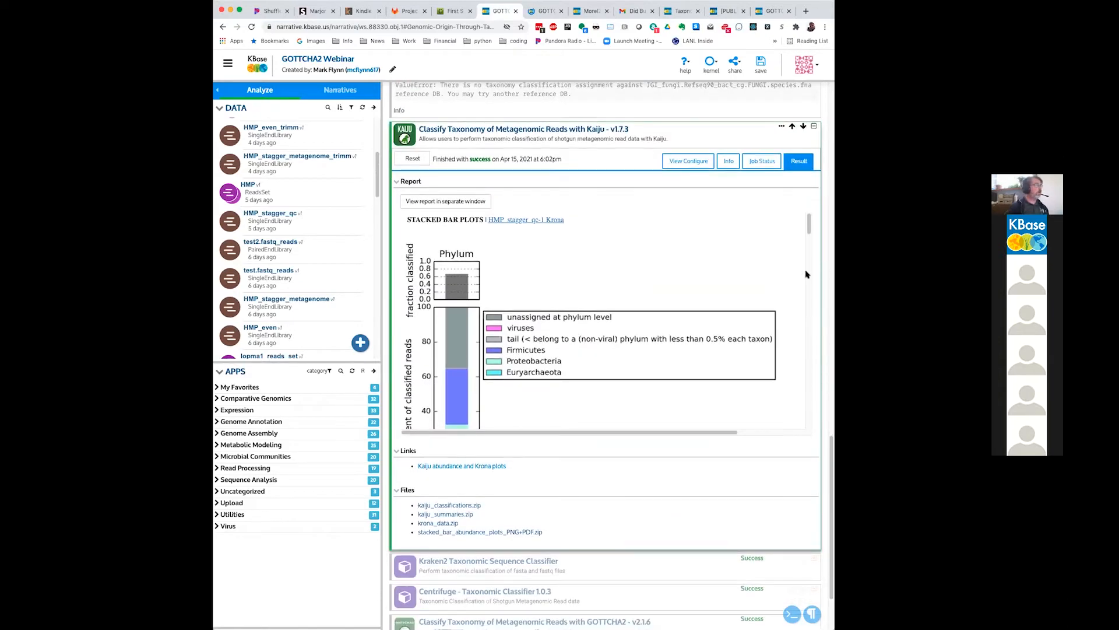
{"action": "scroll", "coordinate": [536, 261], "scroll_direction": "down", "scroll_amount": 1}
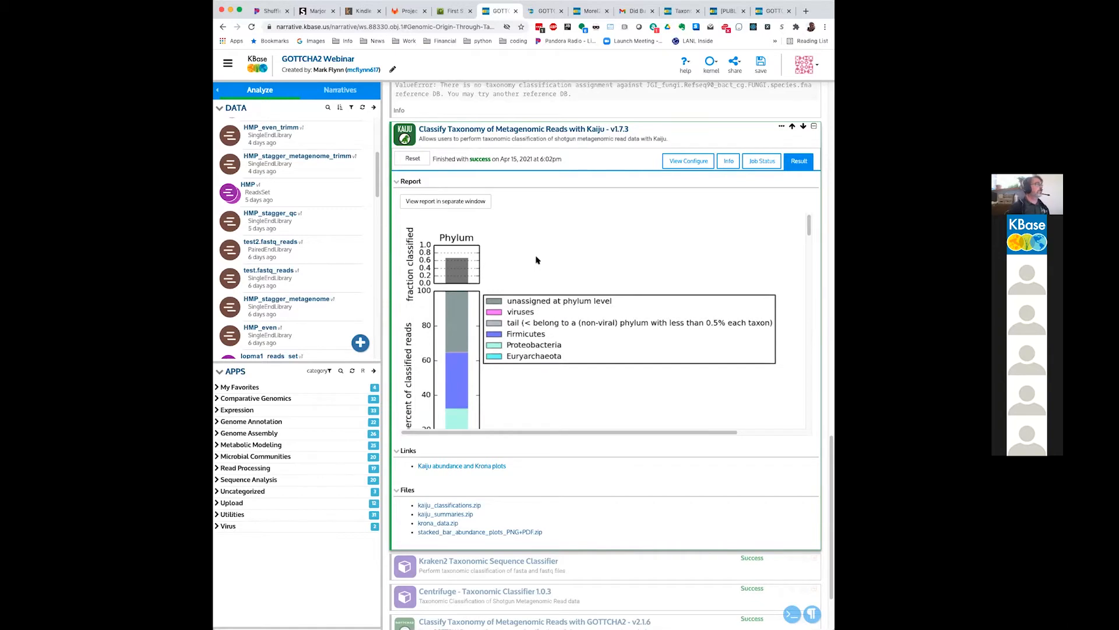
{"action": "scroll", "coordinate": [539, 259], "scroll_direction": "down", "scroll_amount": 1}
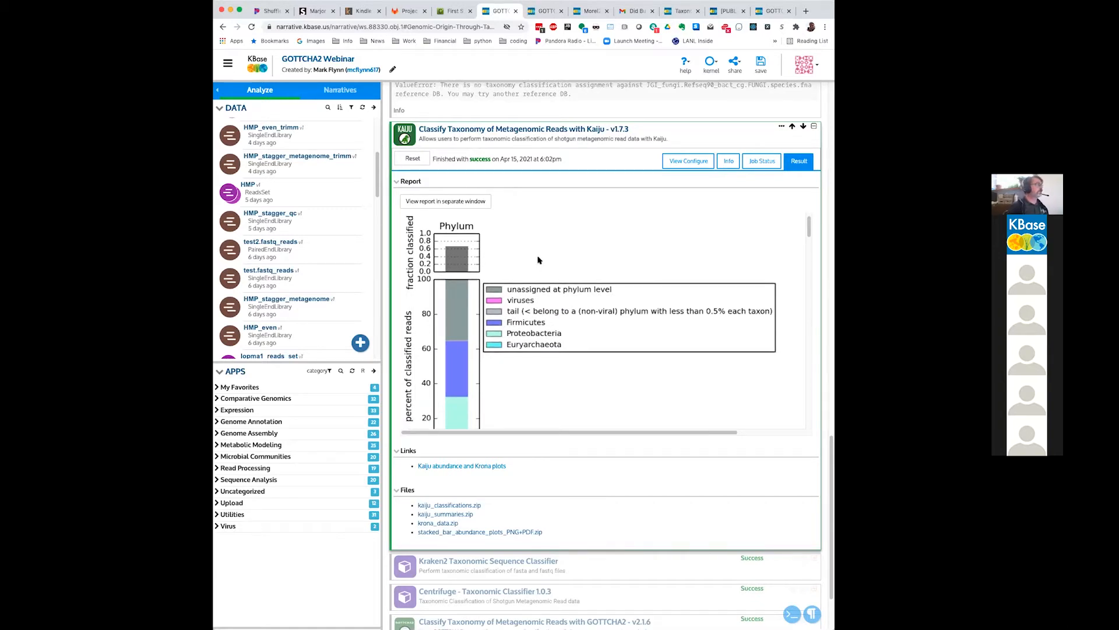
{"action": "scroll", "coordinate": [539, 260], "scroll_direction": "up", "scroll_amount": 1}
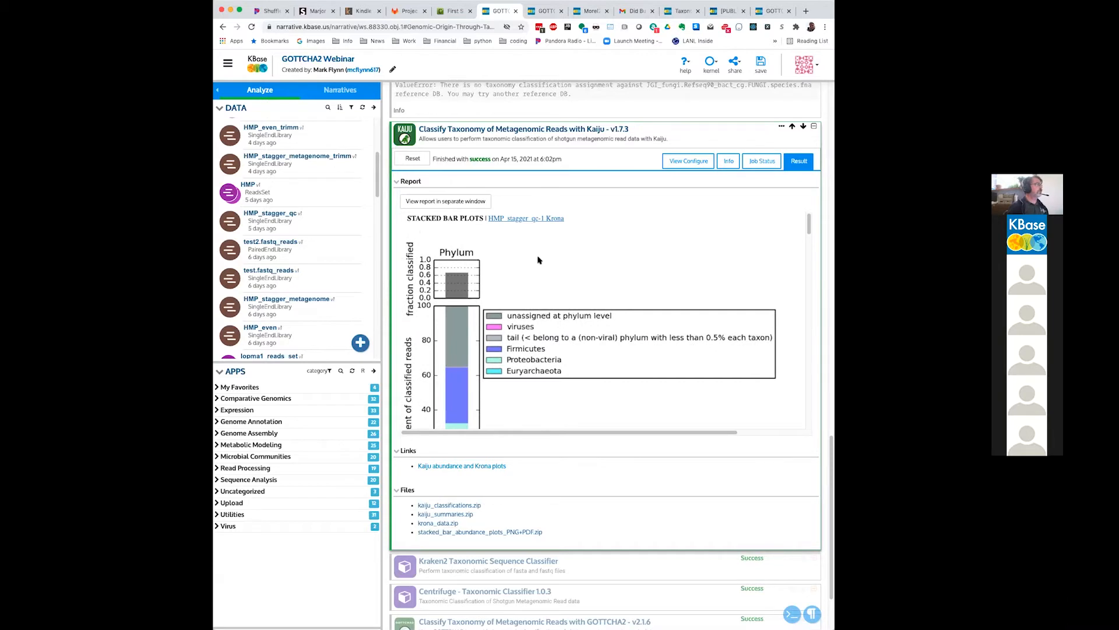
{"action": "scroll", "coordinate": [539, 262], "scroll_direction": "down", "scroll_amount": 2}
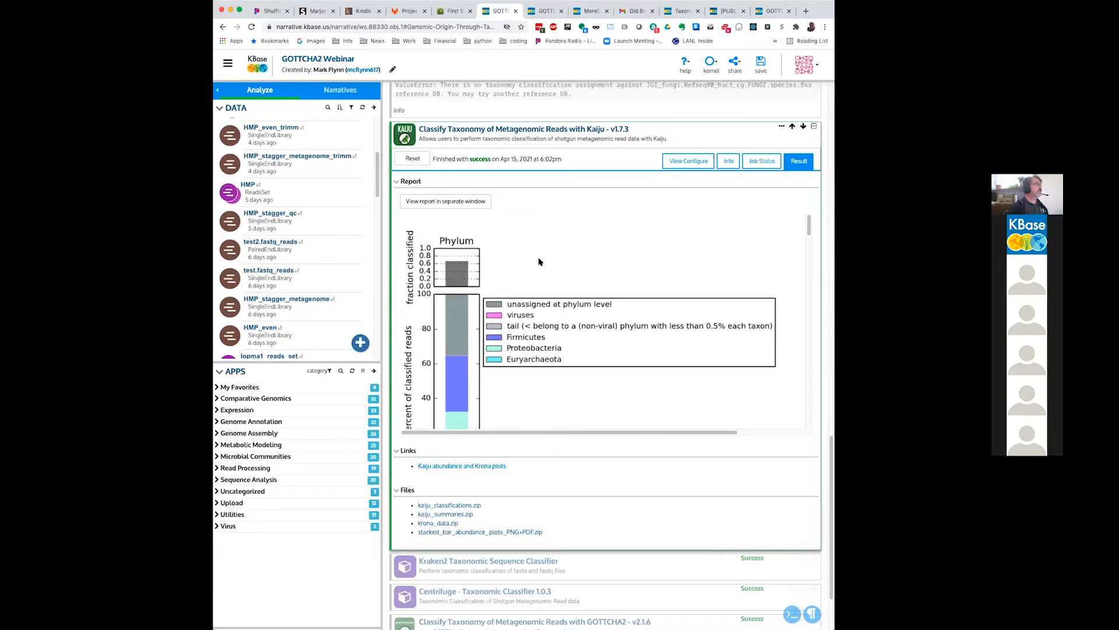
{"action": "scroll", "coordinate": [539, 262], "scroll_direction": "down", "scroll_amount": 1}
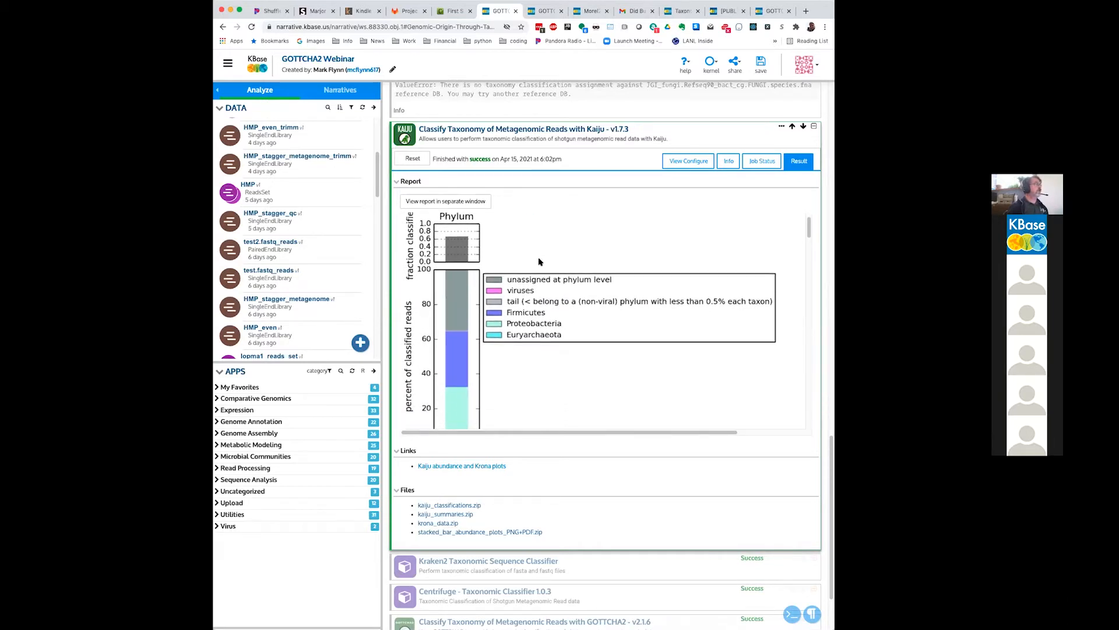
{"action": "scroll", "coordinate": [538, 262], "scroll_direction": "down", "scroll_amount": 3}
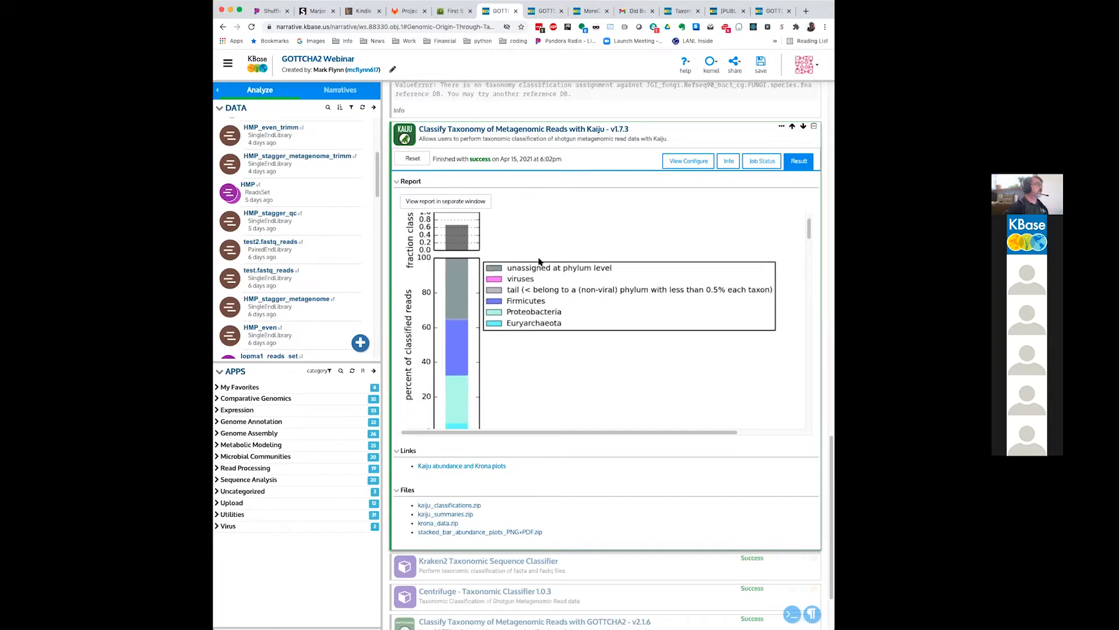
{"action": "scroll", "coordinate": [539, 258], "scroll_direction": "up", "scroll_amount": 1}
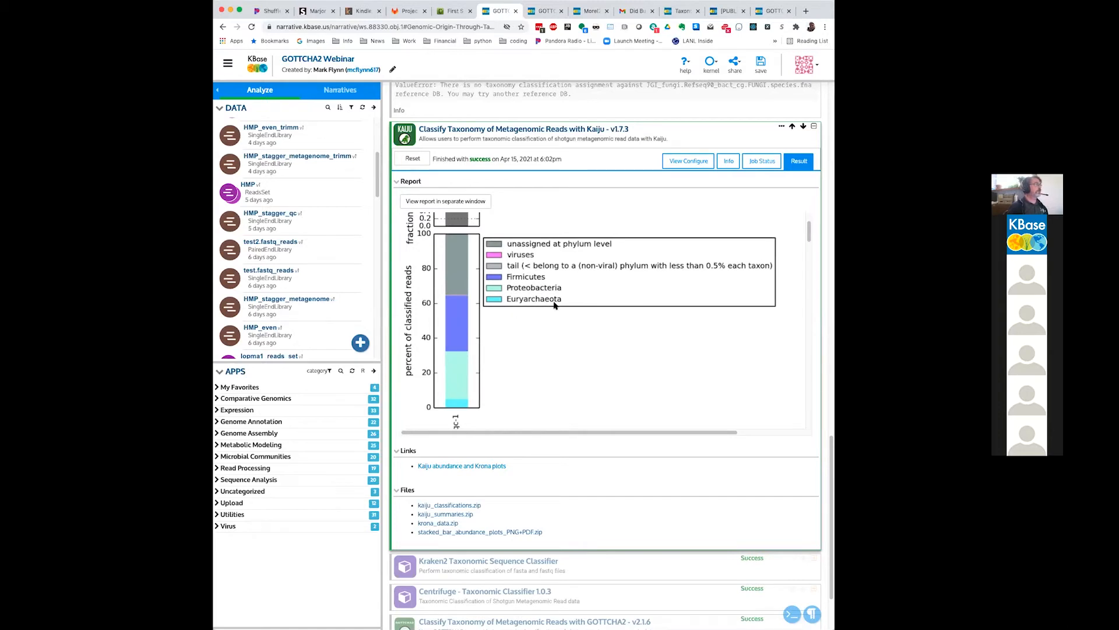
{"action": "scroll", "coordinate": [672, 402], "scroll_direction": "down", "scroll_amount": 10}
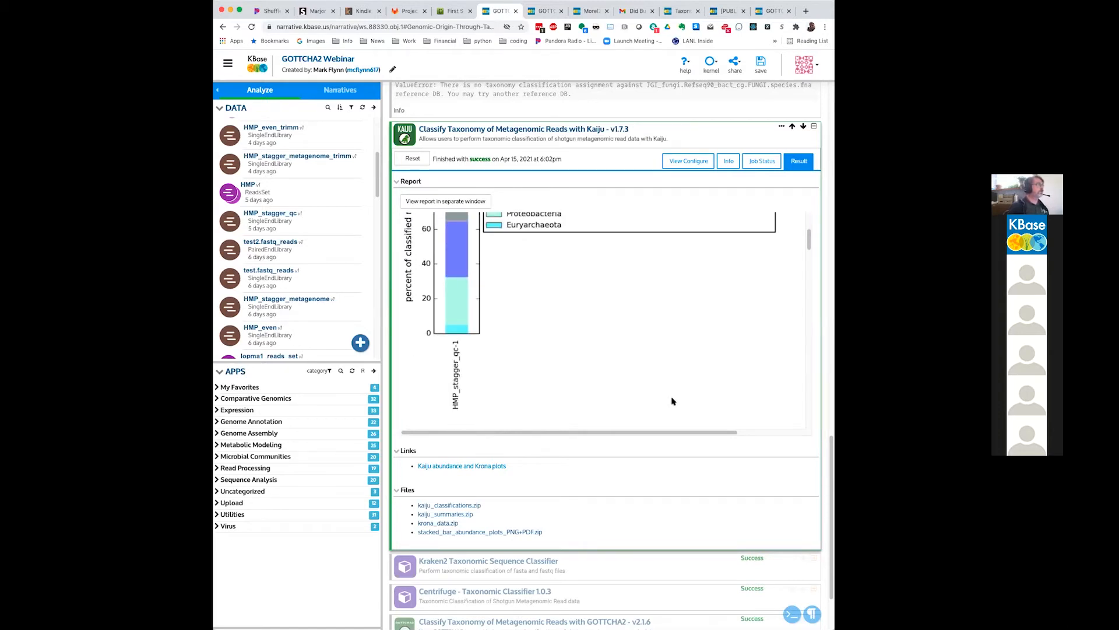
{"action": "scroll", "coordinate": [672, 399], "scroll_direction": "down", "scroll_amount": 15}
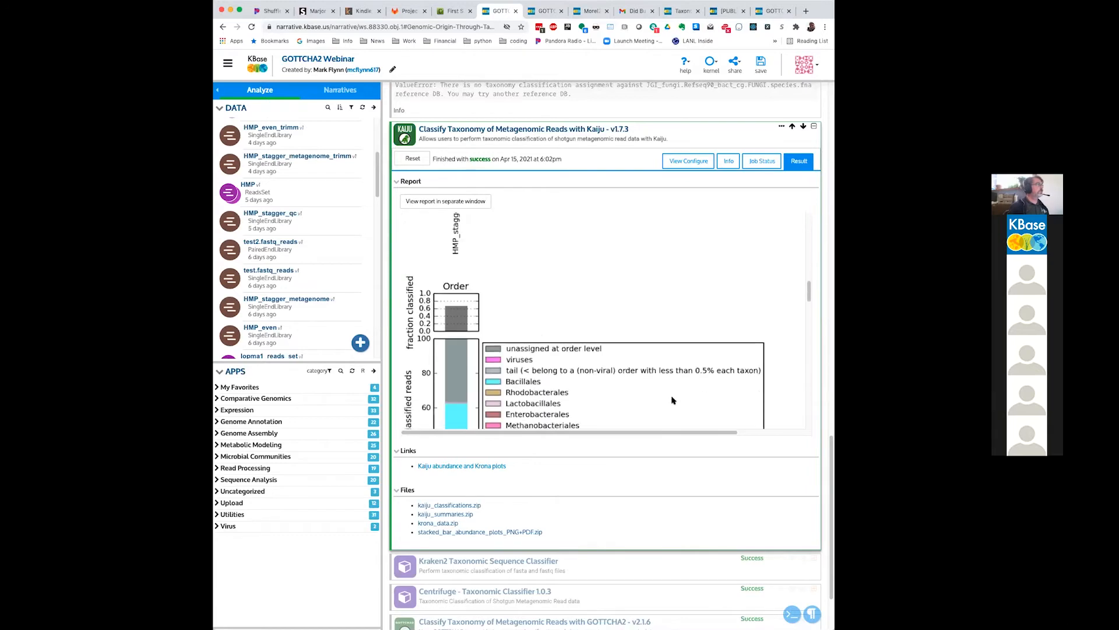
{"action": "scroll", "coordinate": [671, 400], "scroll_direction": "down", "scroll_amount": 15}
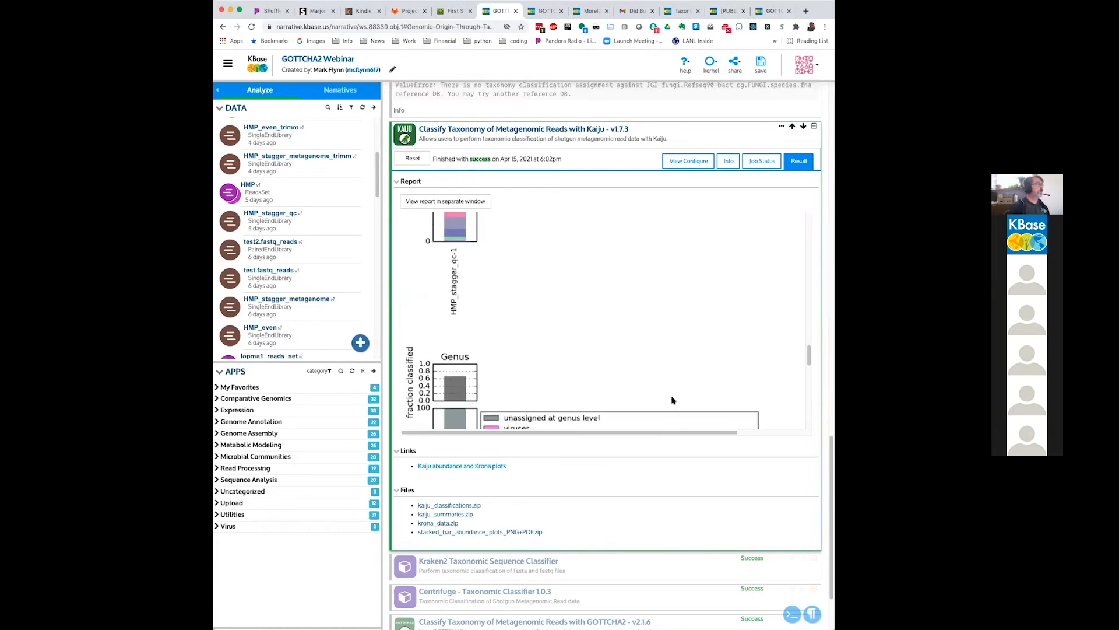
{"action": "scroll", "coordinate": [672, 400], "scroll_direction": "down", "scroll_amount": 10}
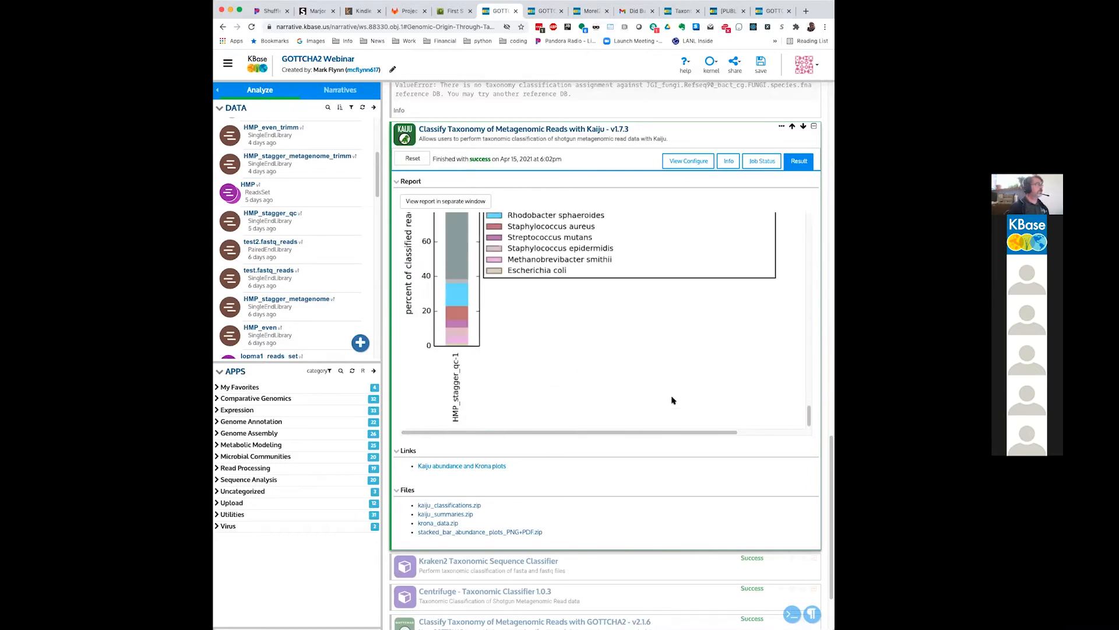
Step: Open the Kaiju abundance and Krona plots page and examine its stacked bar plots from phylum down to species level
{"action": "scroll", "coordinate": [672, 400], "scroll_direction": "up", "scroll_amount": 2}
{"action": "scroll", "coordinate": [672, 400], "scroll_direction": "up", "scroll_amount": 1}
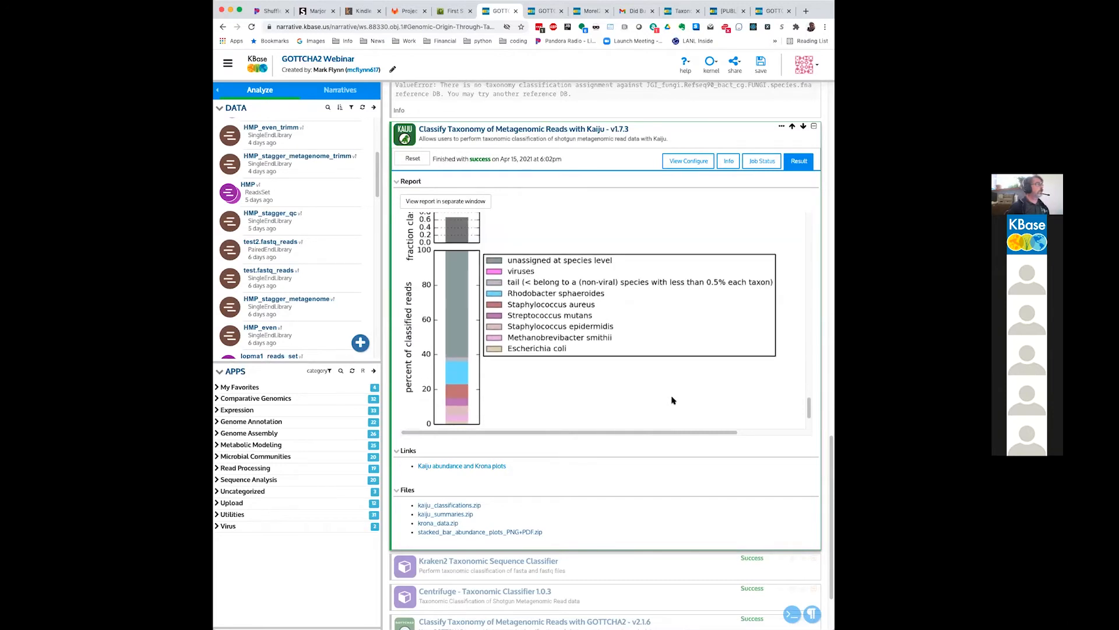
{"action": "scroll", "coordinate": [603, 354], "scroll_direction": "up", "scroll_amount": 1}
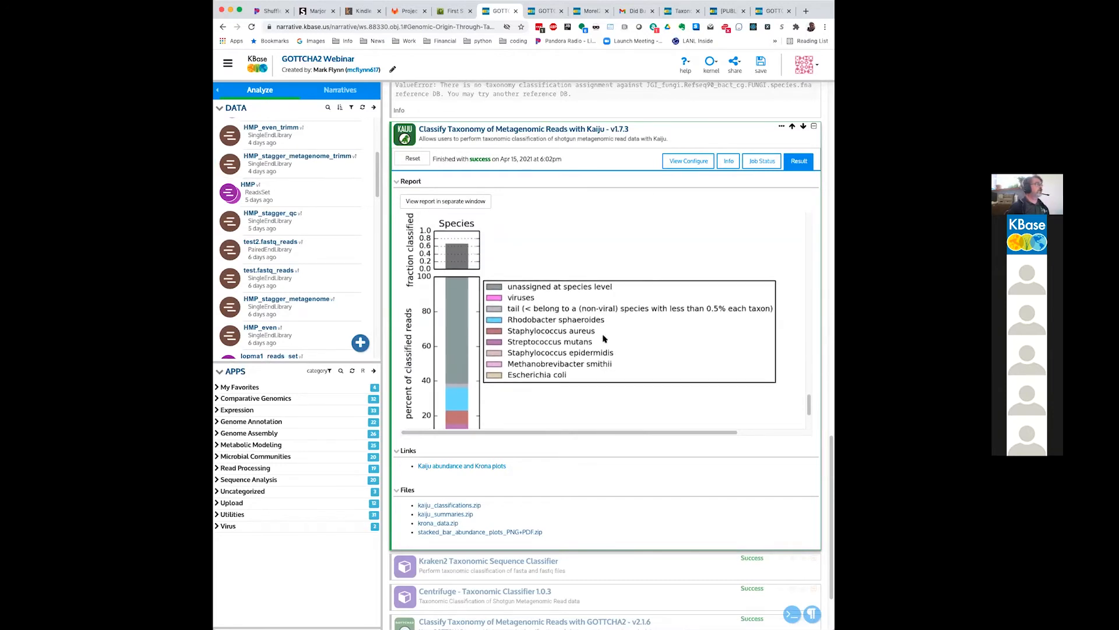
{"action": "left_click", "coordinate": [493, 466]}
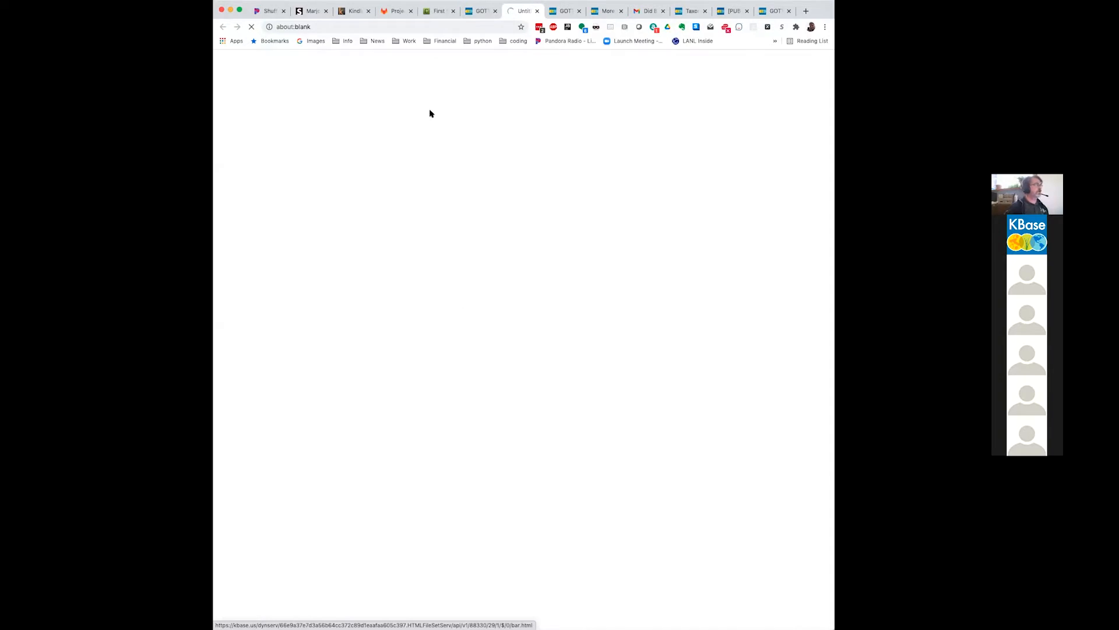
{"action": "left_click", "coordinate": [480, 13]}
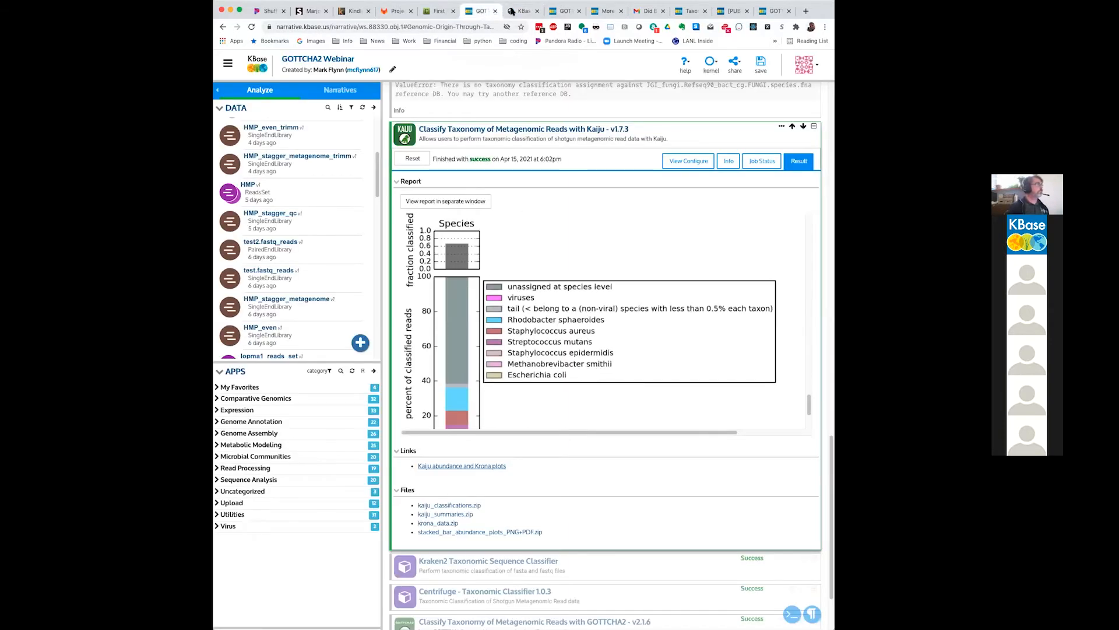
{"action": "left_click", "coordinate": [512, 11]}
{"action": "scroll", "coordinate": [654, 186], "scroll_direction": "down", "scroll_amount": 1}
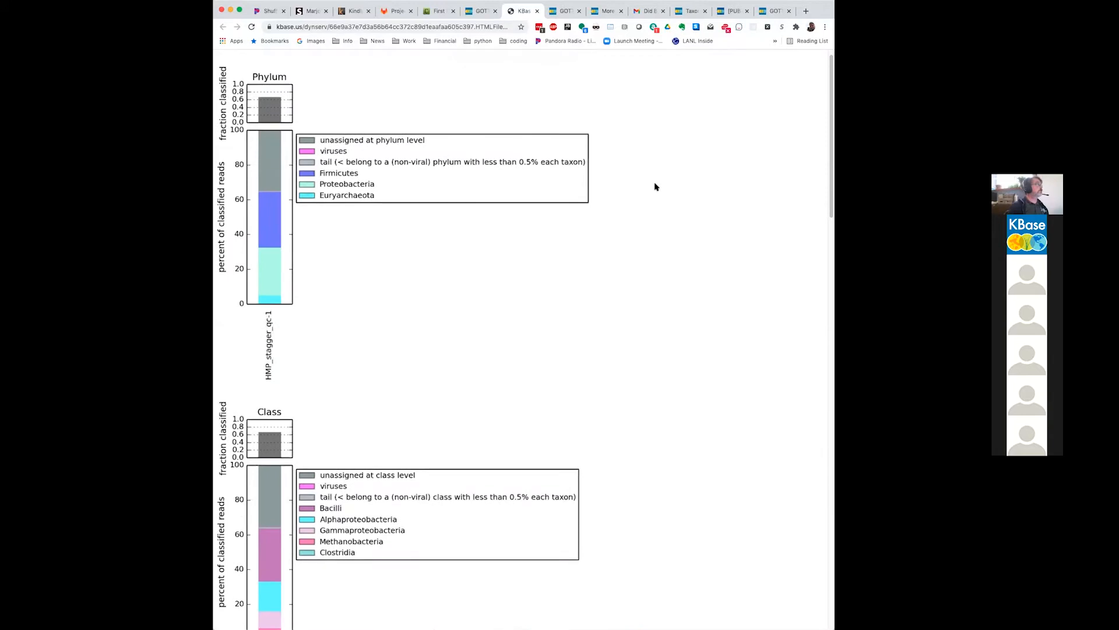
{"action": "scroll", "coordinate": [655, 187], "scroll_direction": "up", "scroll_amount": 1}
{"action": "scroll", "coordinate": [655, 187], "scroll_direction": "down", "scroll_amount": 20}
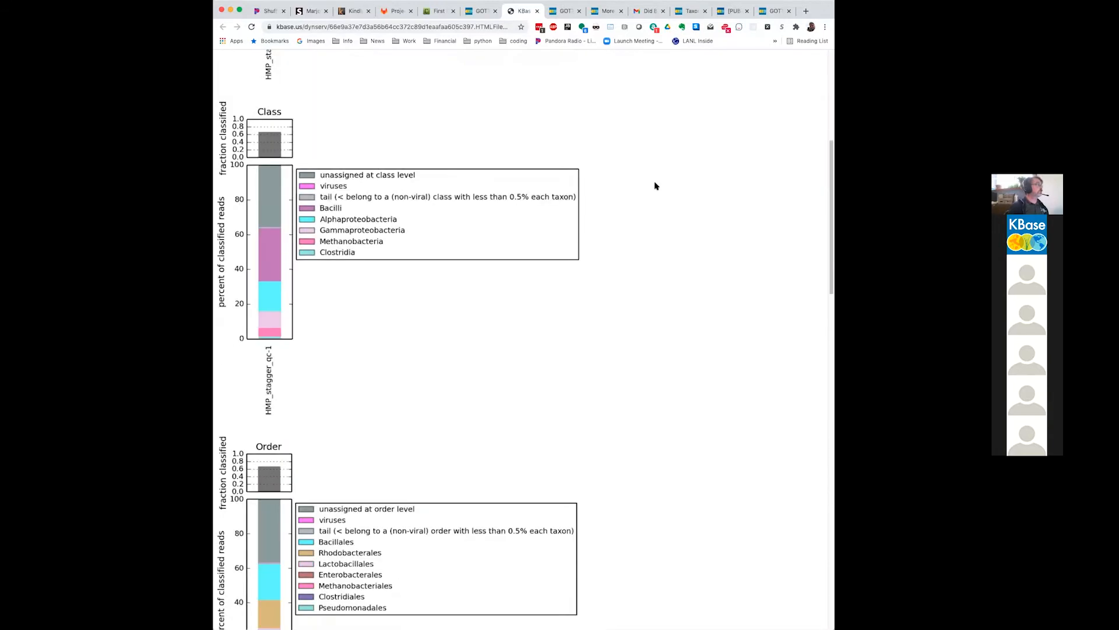
{"action": "scroll", "coordinate": [656, 186], "scroll_direction": "down", "scroll_amount": 5}
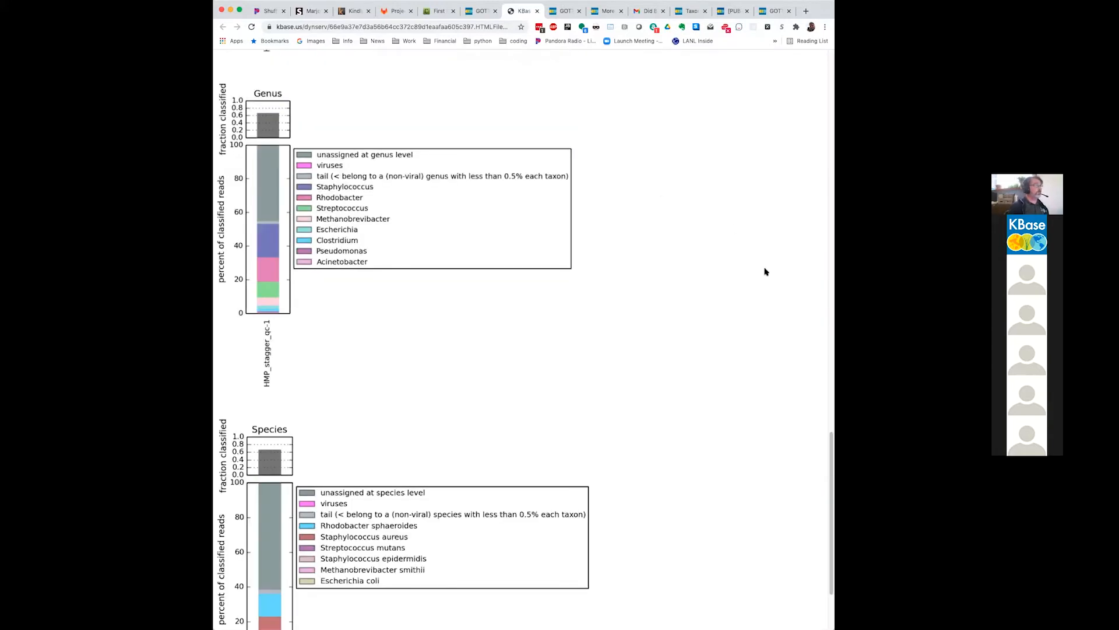
{"action": "scroll", "coordinate": [764, 268], "scroll_direction": "down", "scroll_amount": 3}
{"action": "scroll", "coordinate": [766, 270], "scroll_direction": "up", "scroll_amount": 20}
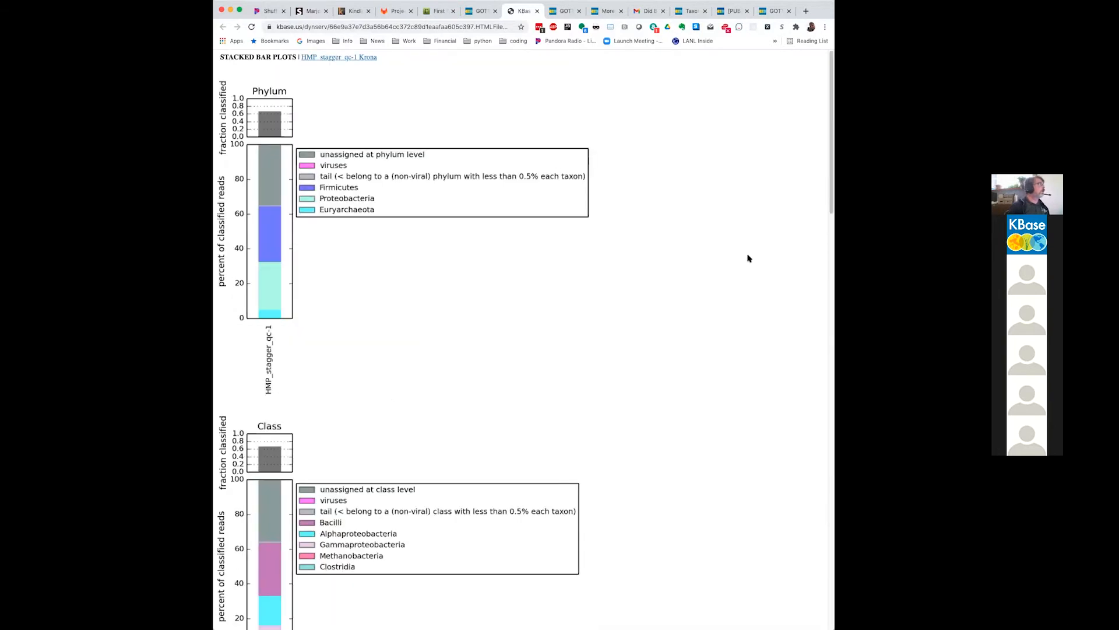
Step: Open the HMP_stagger_qc-1 Krona chart from the Kaiju plots page and examine it
{"action": "left_click", "coordinate": [362, 59]}
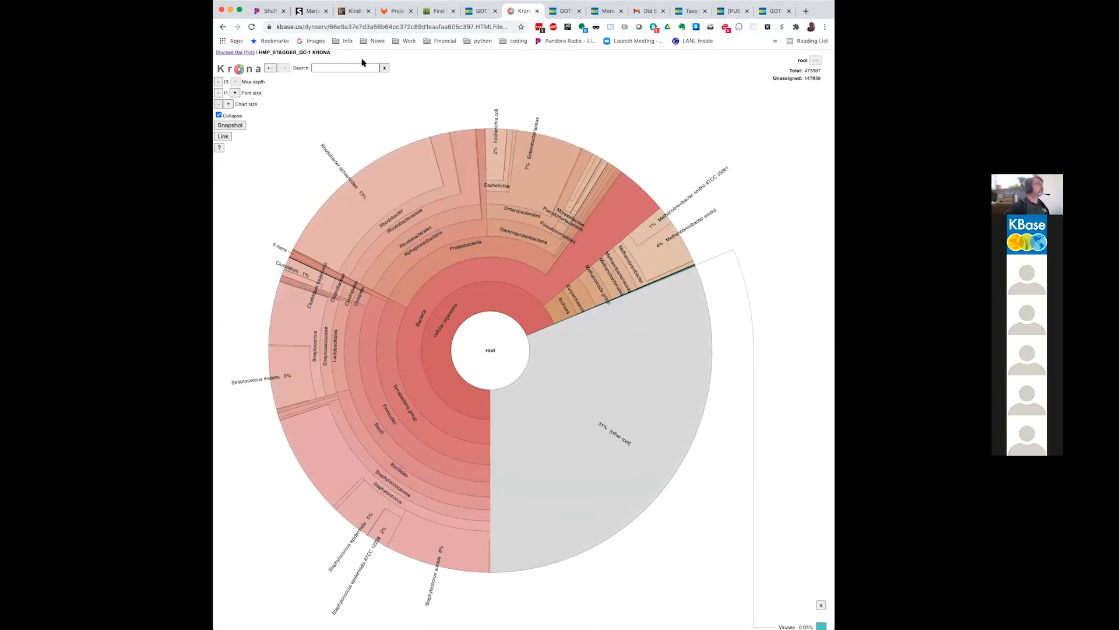
{"action": "left_click", "coordinate": [476, 10]}
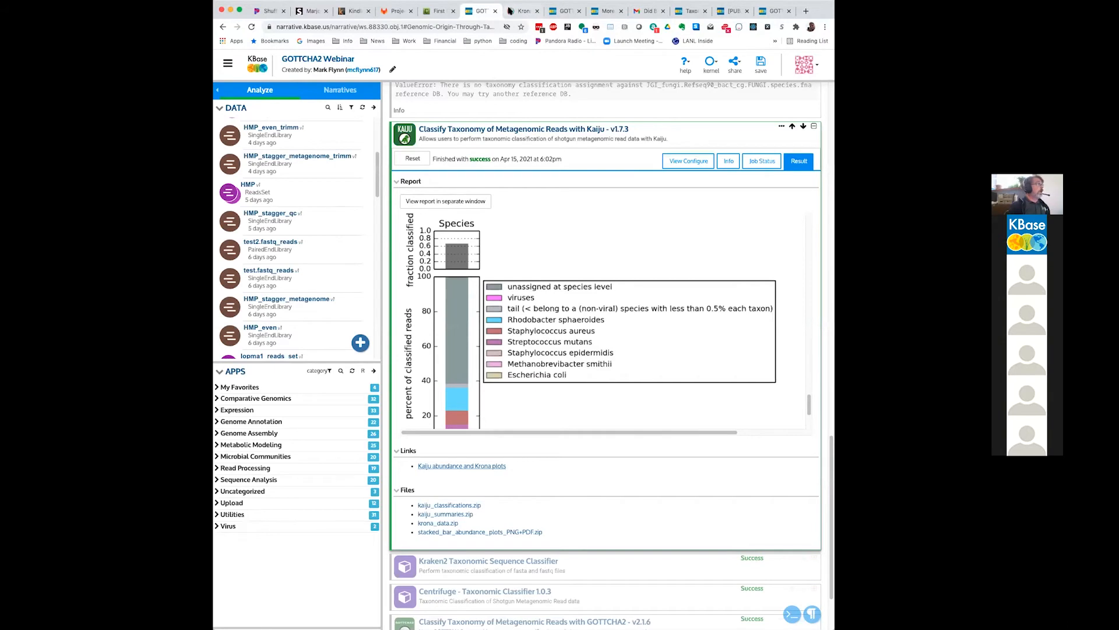
{"action": "left_click", "coordinate": [512, 12]}
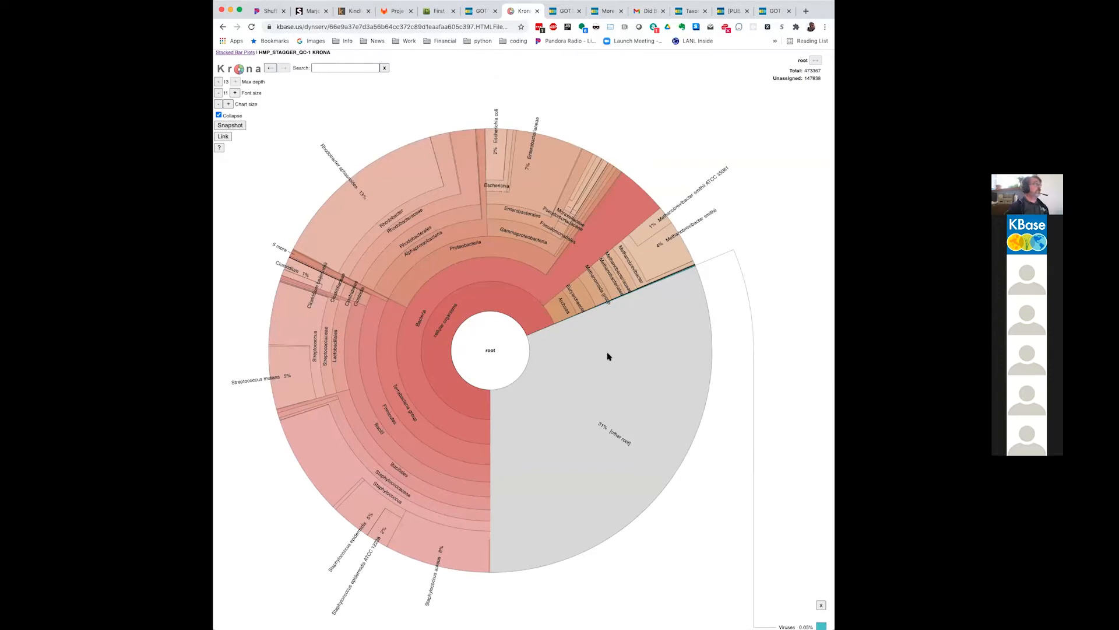
Step: Return to the GOTTCHA2 Webinar narrative and display the Krona plot in its successful GOTTCHA2 report
{"action": "left_click", "coordinate": [483, 10]}
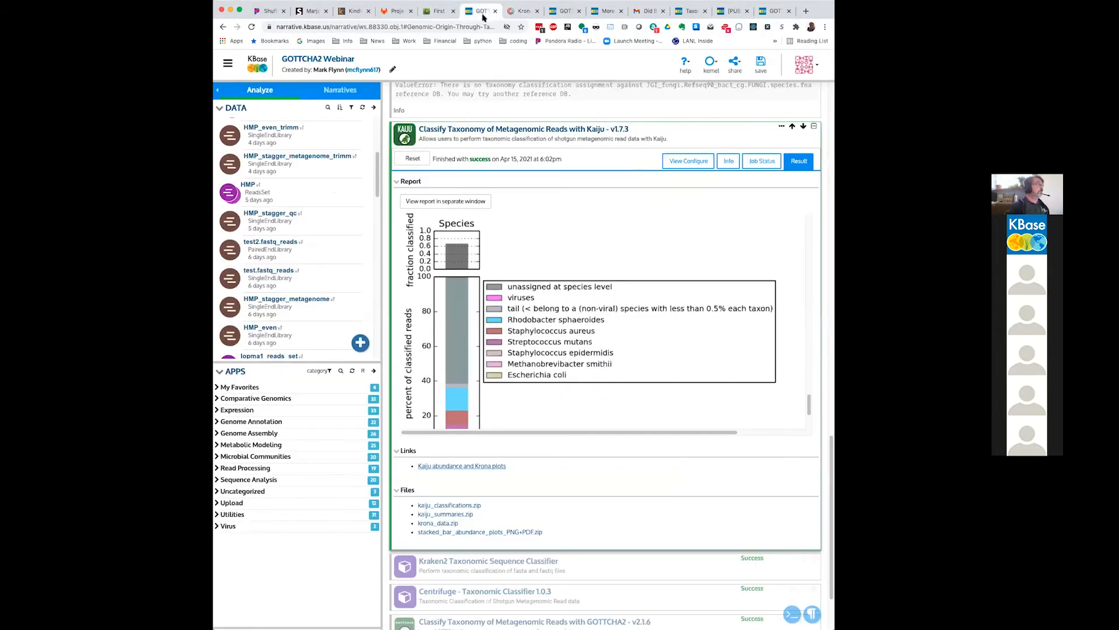
{"action": "scroll", "coordinate": [545, 150], "scroll_direction": "up", "scroll_amount": 7}
{"action": "scroll", "coordinate": [546, 150], "scroll_direction": "up", "scroll_amount": 10}
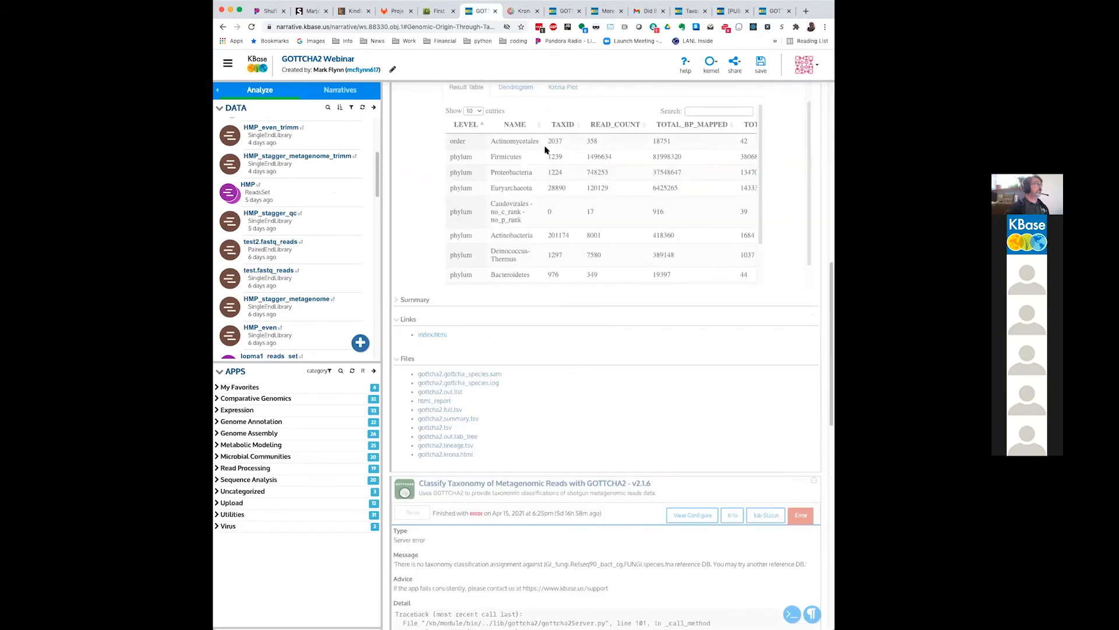
{"action": "left_click", "coordinate": [554, 466]}
{"action": "scroll", "coordinate": [813, 274], "scroll_direction": "down", "scroll_amount": 3}
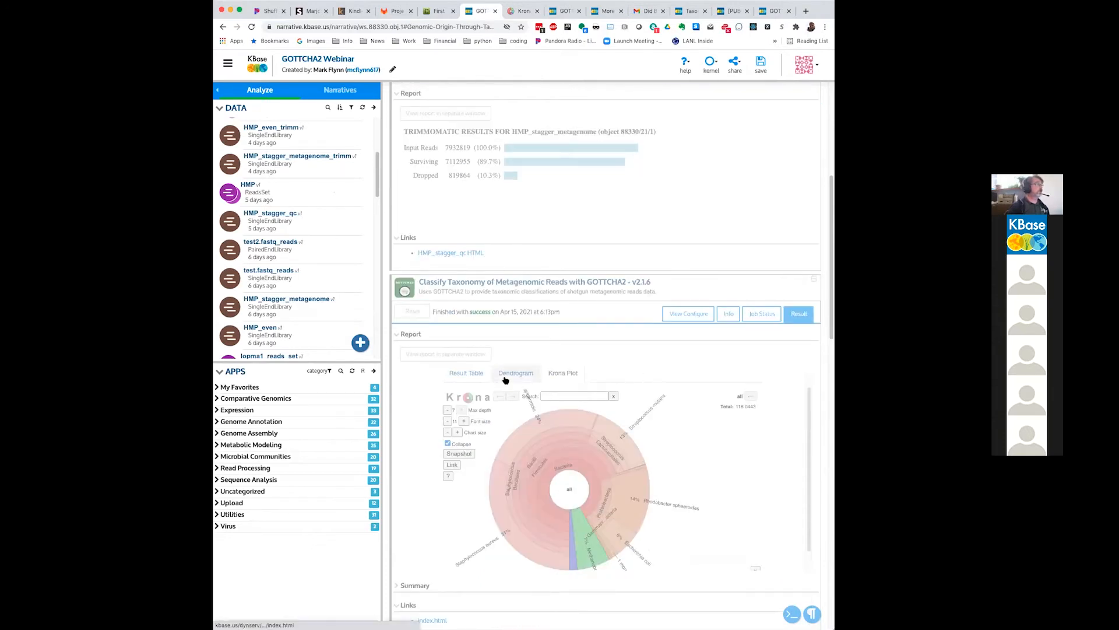
{"action": "scroll", "coordinate": [505, 376], "scroll_direction": "down", "scroll_amount": 1}
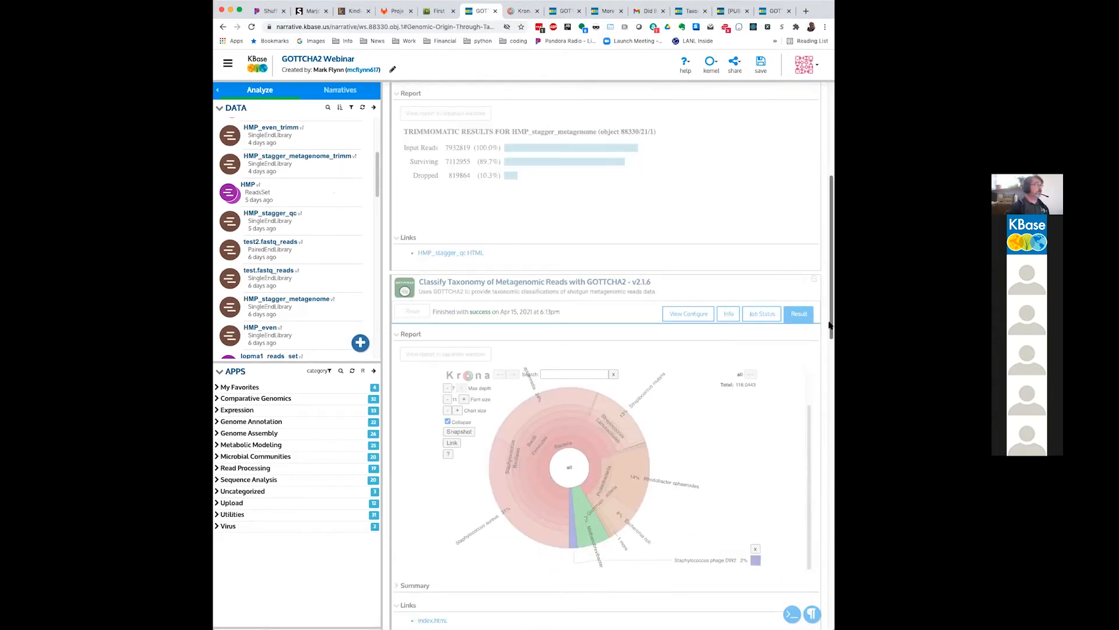
{"action": "scroll", "coordinate": [831, 307], "scroll_direction": "down", "scroll_amount": 3}
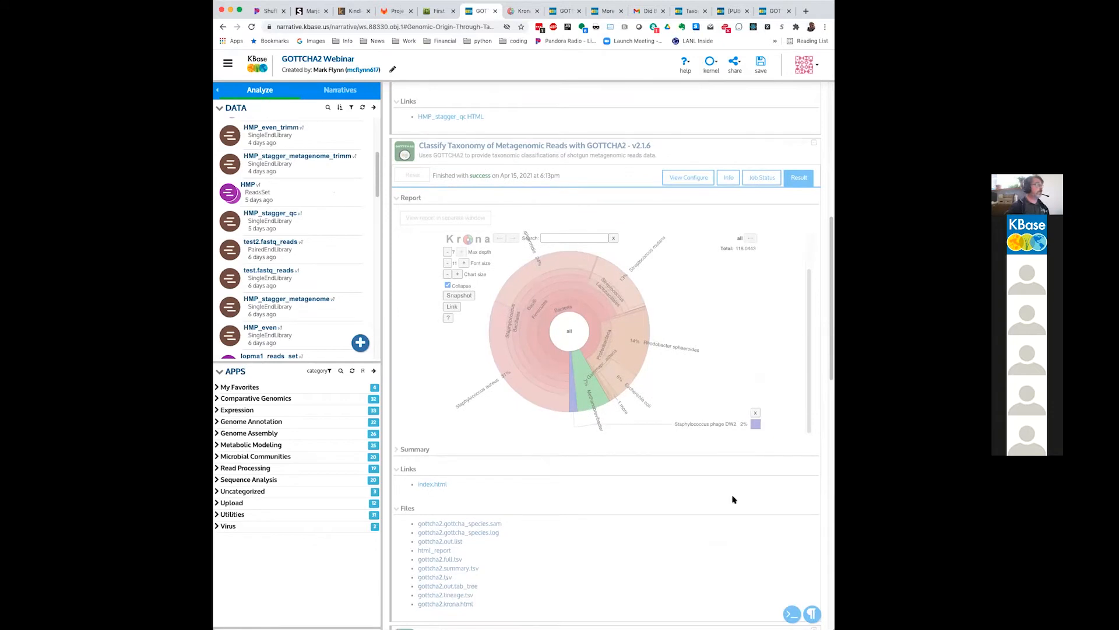
{"action": "scroll", "coordinate": [612, 443], "scroll_direction": "down", "scroll_amount": 3}
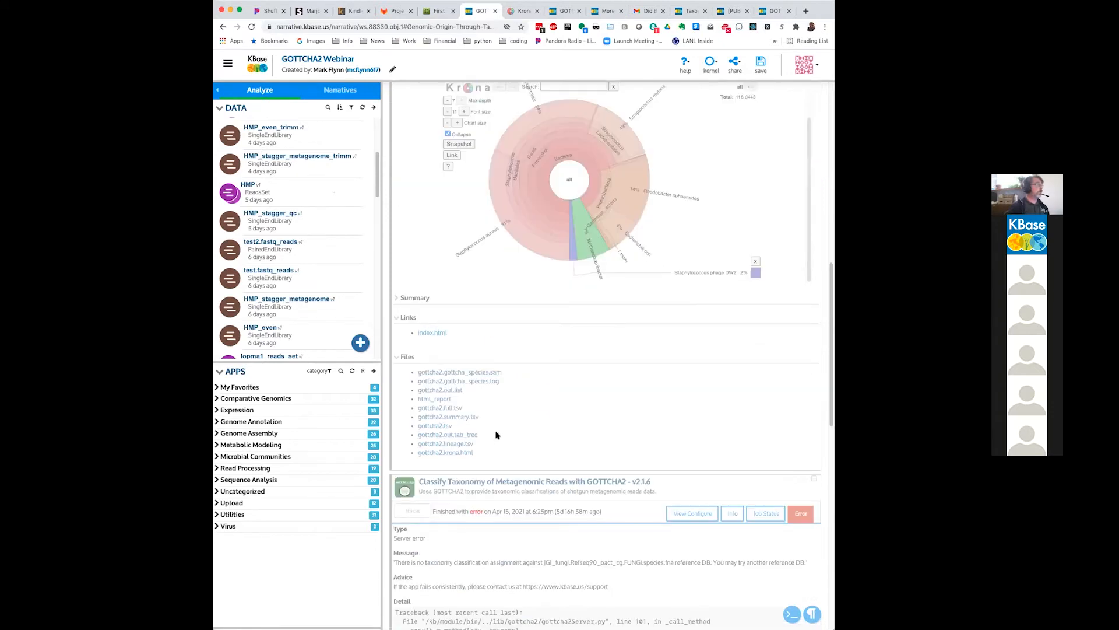
Step: Open the GOTTCHA2 report in a separate window and show its Krona plot
{"action": "left_click", "coordinate": [434, 337]}
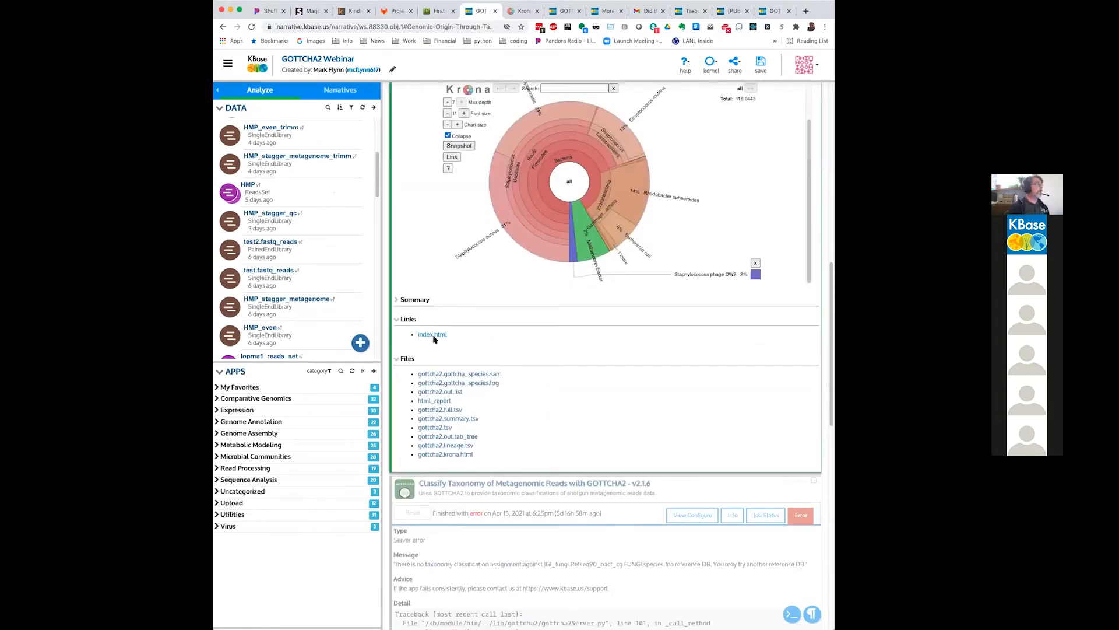
{"action": "scroll", "coordinate": [434, 338], "scroll_direction": "up", "scroll_amount": 7}
{"action": "left_click", "coordinate": [462, 400]}
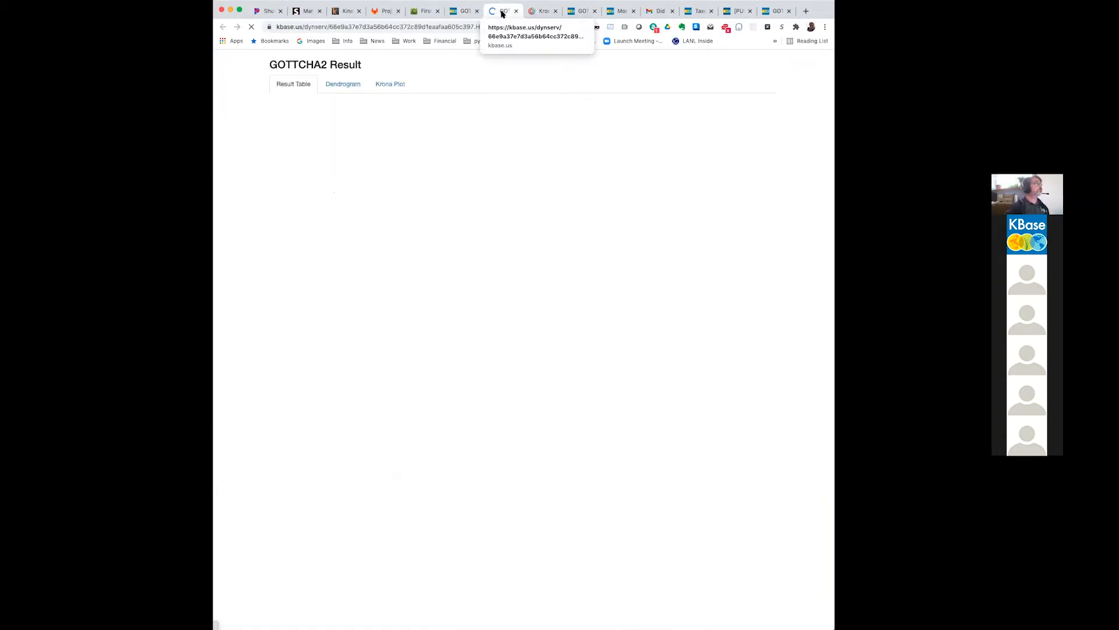
{"action": "left_click", "coordinate": [399, 85]}
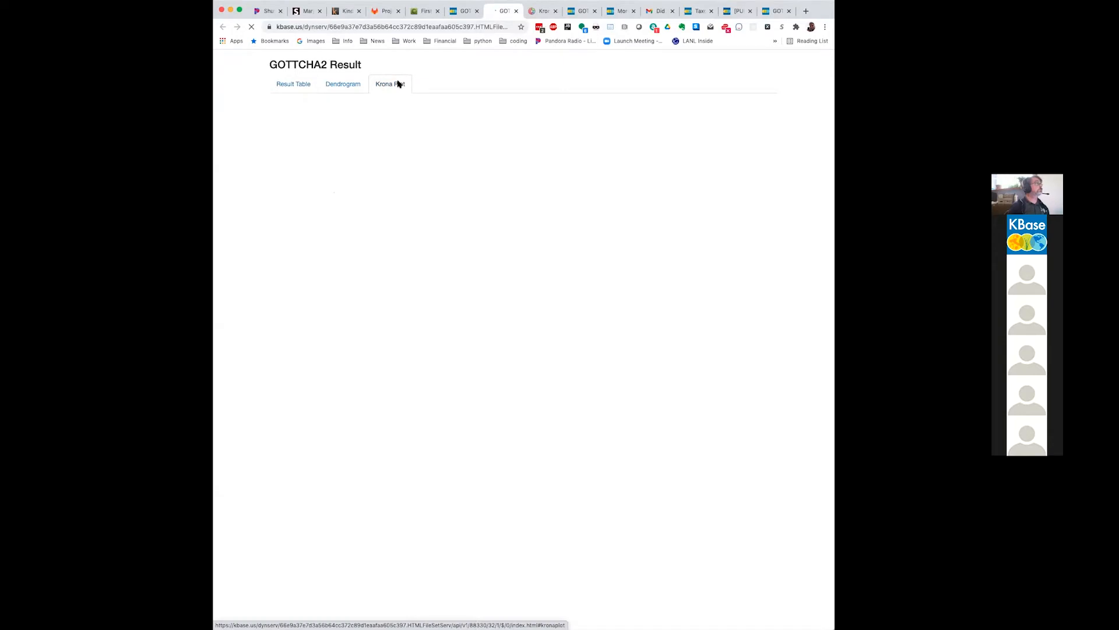
Step: Compare the Kaiju Krona chart for HMP_stagger_qc-1 with the GOTTCHA2 Krona plot
{"action": "left_click", "coordinate": [535, 10]}
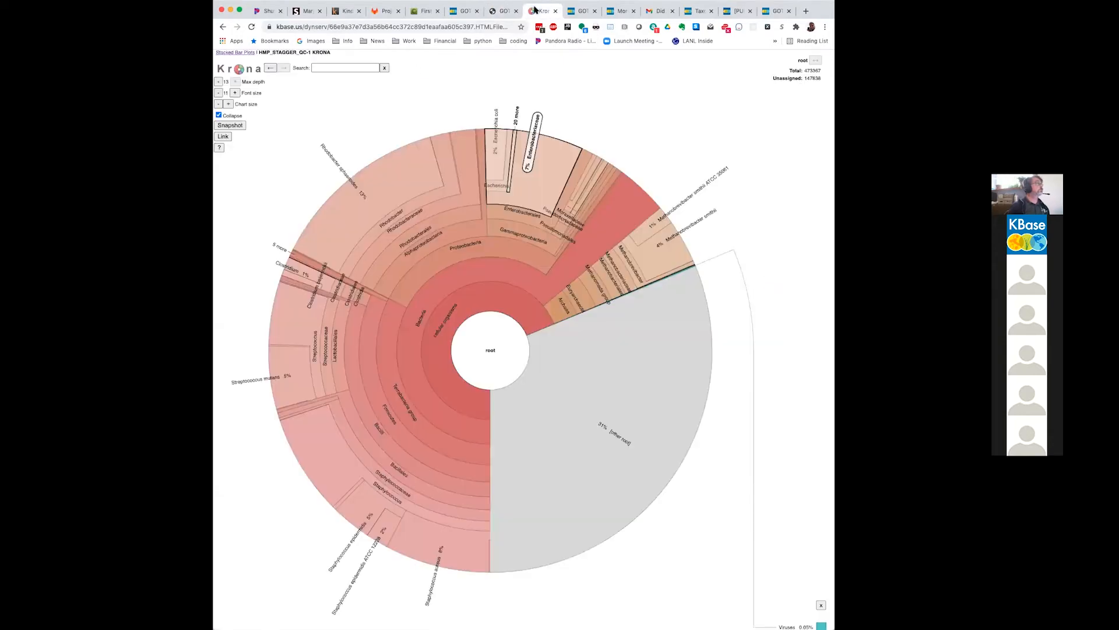
{"action": "left_click", "coordinate": [495, 12]}
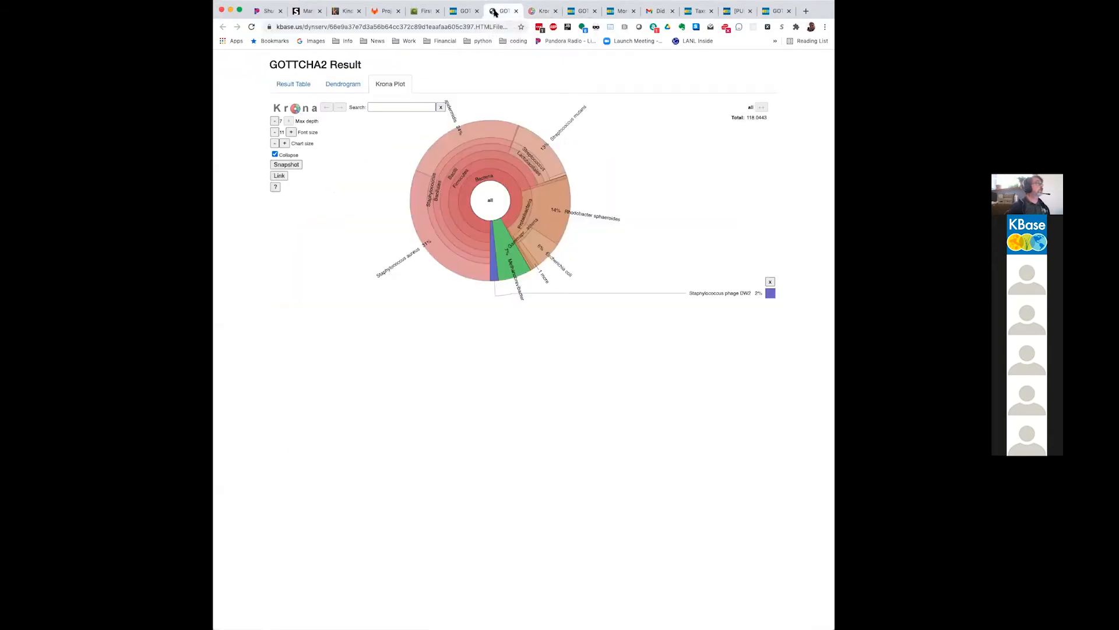
{"action": "left_click", "coordinate": [535, 11]}
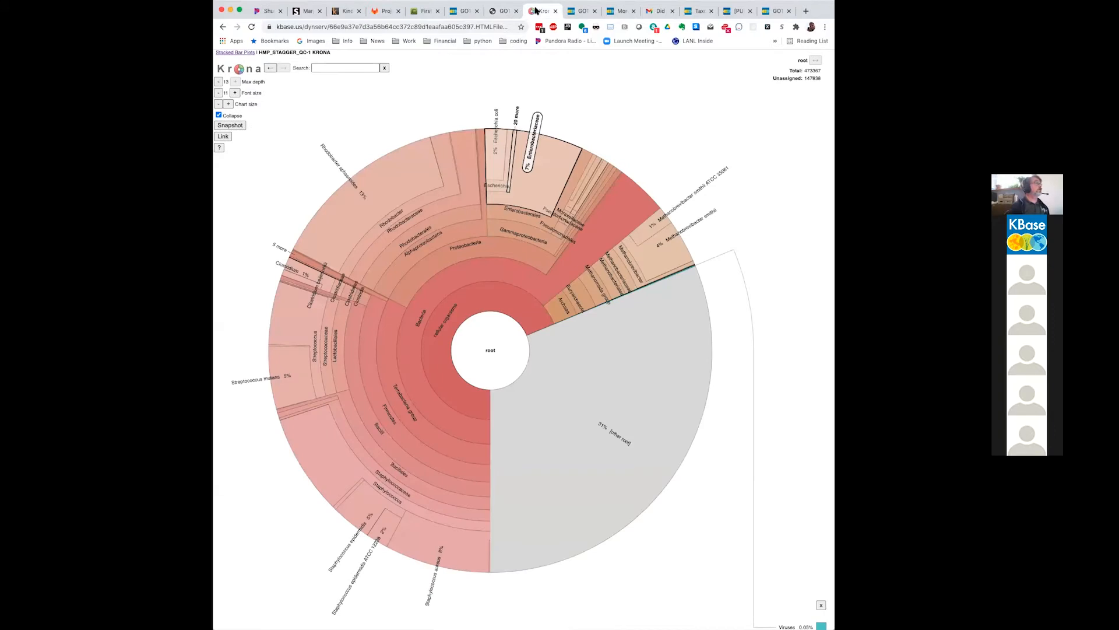
{"action": "left_click", "coordinate": [502, 11]}
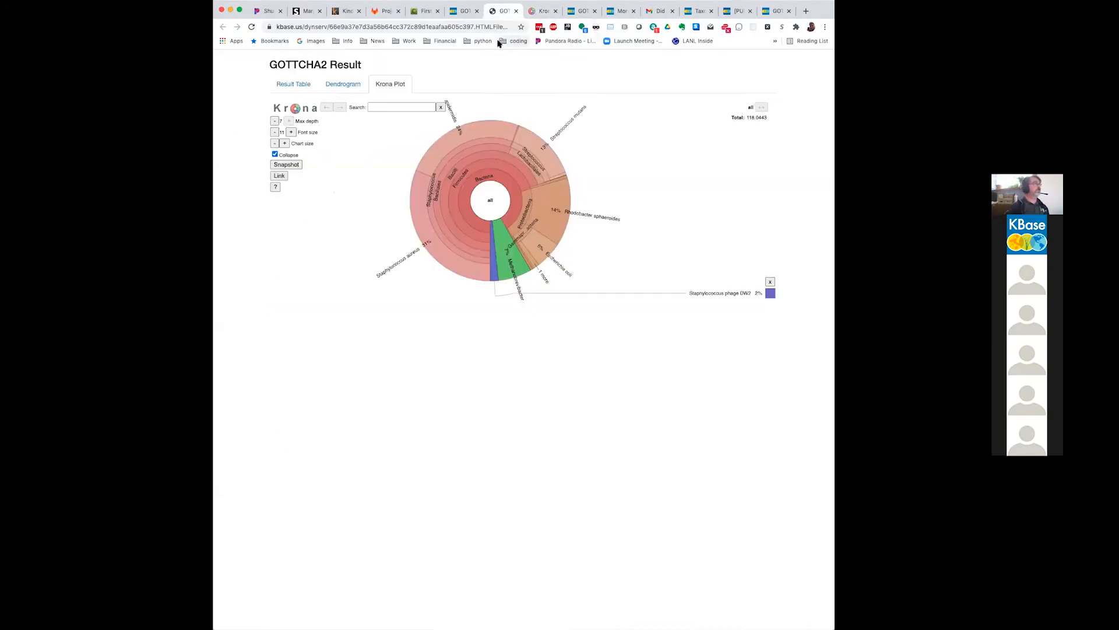
Step: Close the separate Kaiju and GOTTCHA2 report pages and switch to the GOTTCHA2 Webinar - Run narrative
{"action": "left_click", "coordinate": [464, 13]}
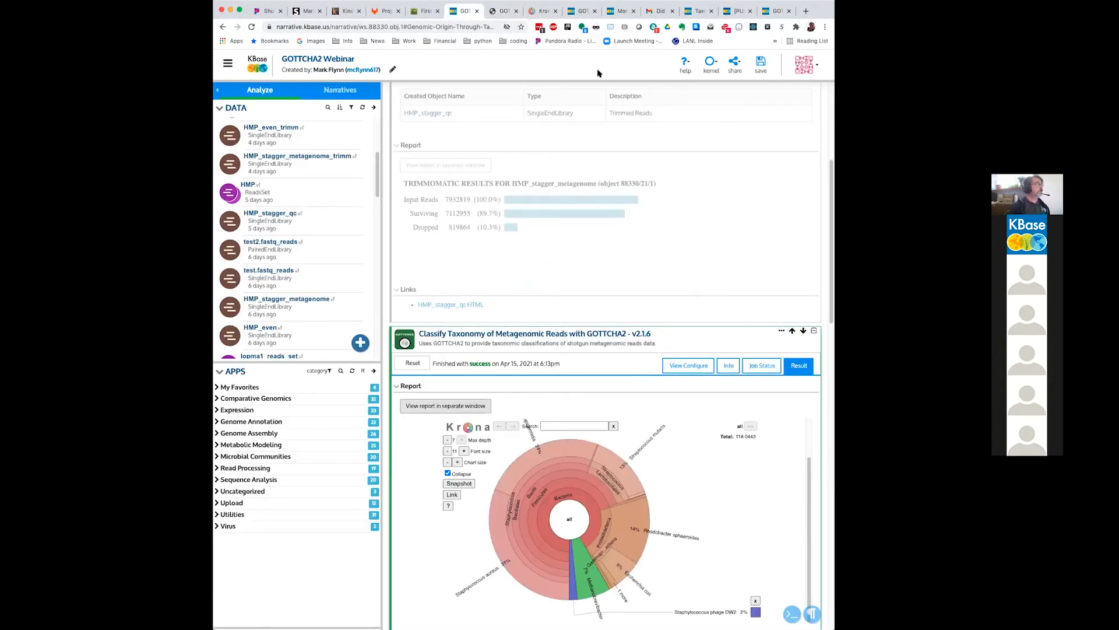
{"action": "middle_click", "coordinate": [525, 12]}
{"action": "left_click", "coordinate": [517, 11]}
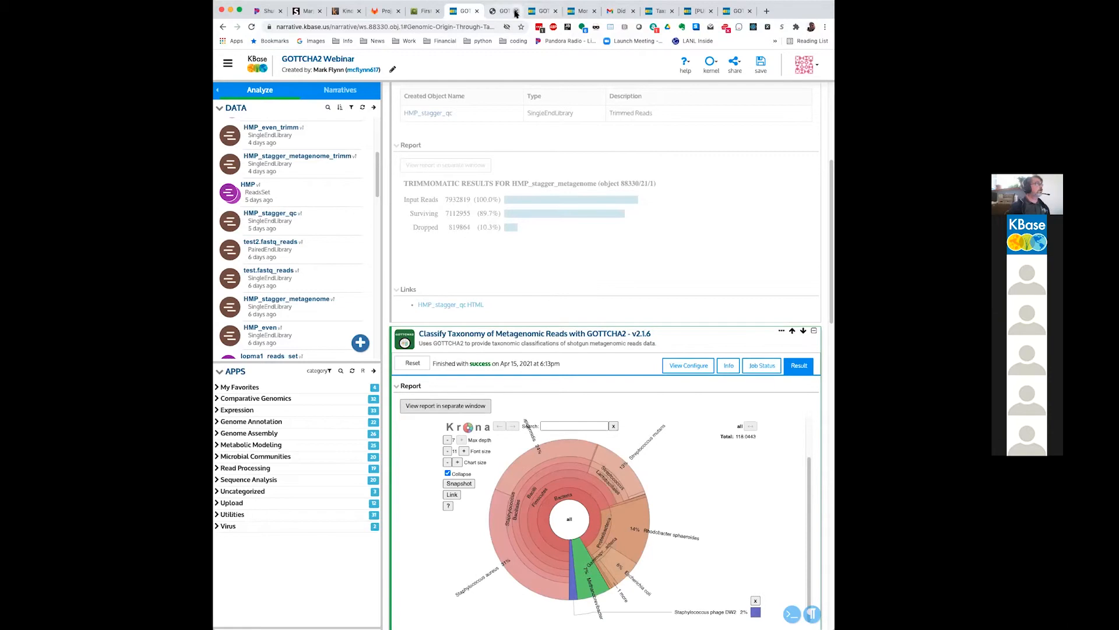
{"action": "left_click", "coordinate": [505, 11]}
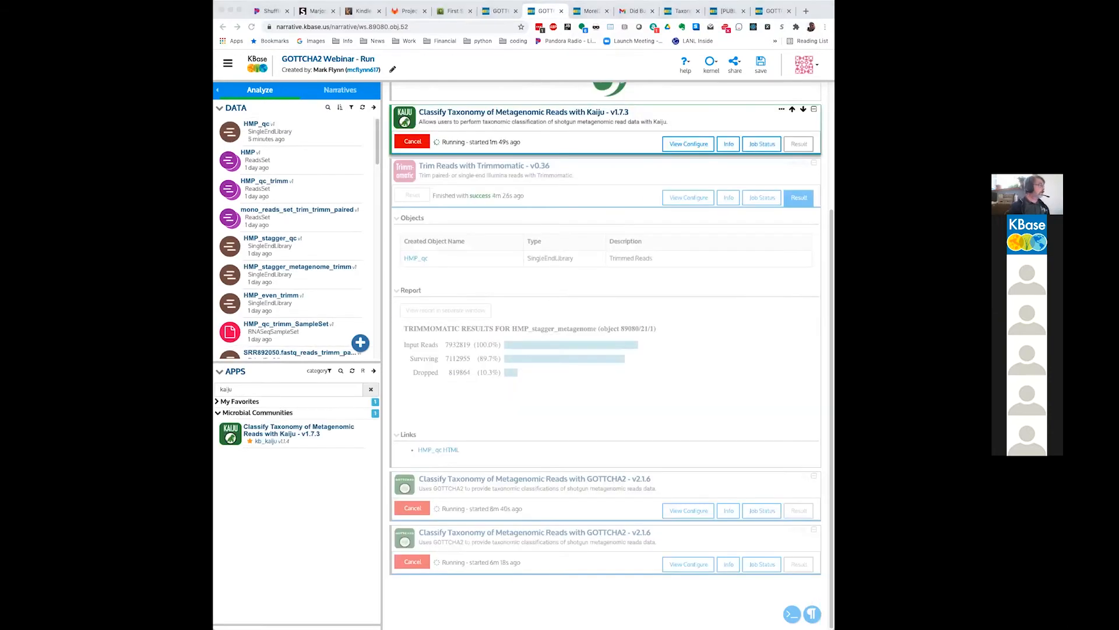
{"action": "left_click", "coordinate": [678, 427]}
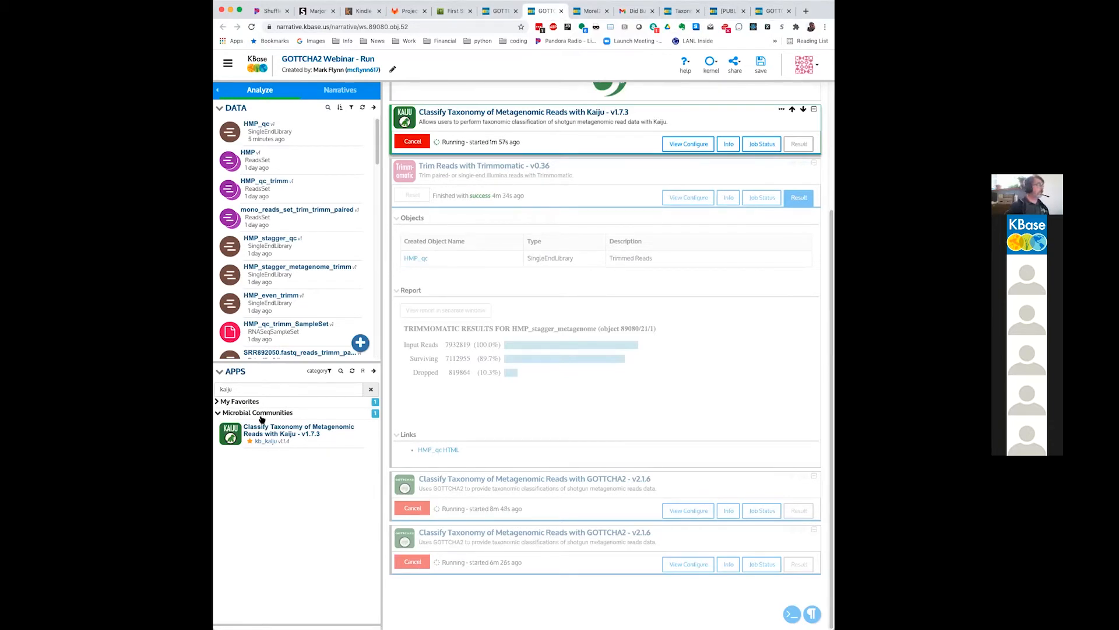
Step: Switch the app catalog to beta apps and turn off the beta warning for the rest of the session
{"action": "left_click", "coordinate": [363, 371]}
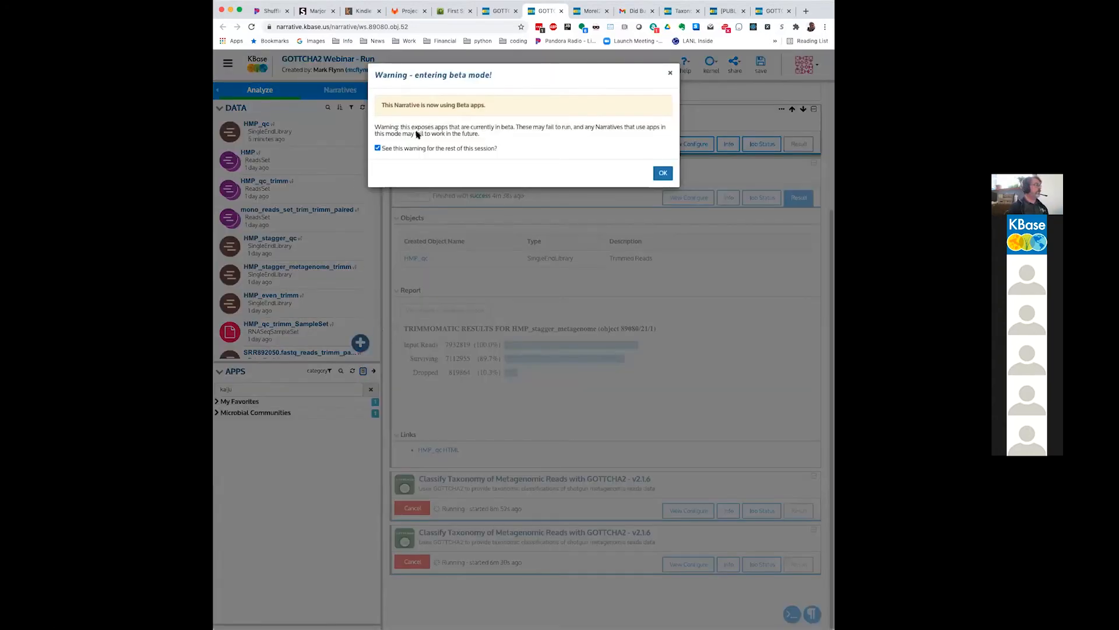
{"action": "left_click", "coordinate": [378, 148]}
{"action": "left_click", "coordinate": [661, 174]}
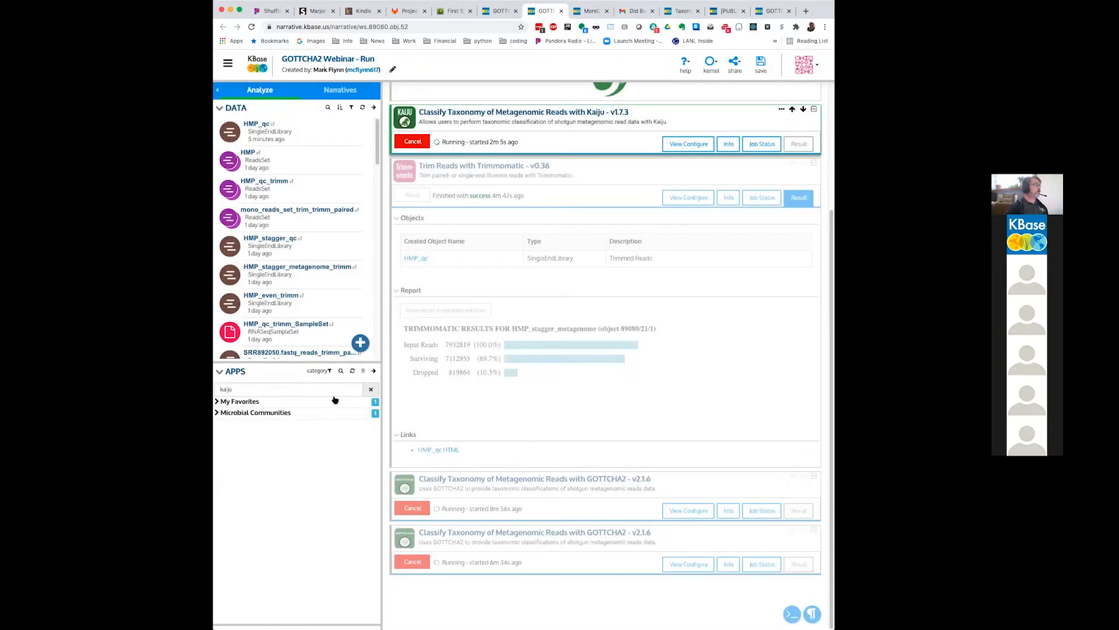
Step: Search the app catalog for "krak" and expand the My Favorites and Microbial Communities categories
{"action": "left_click", "coordinate": [337, 389]}
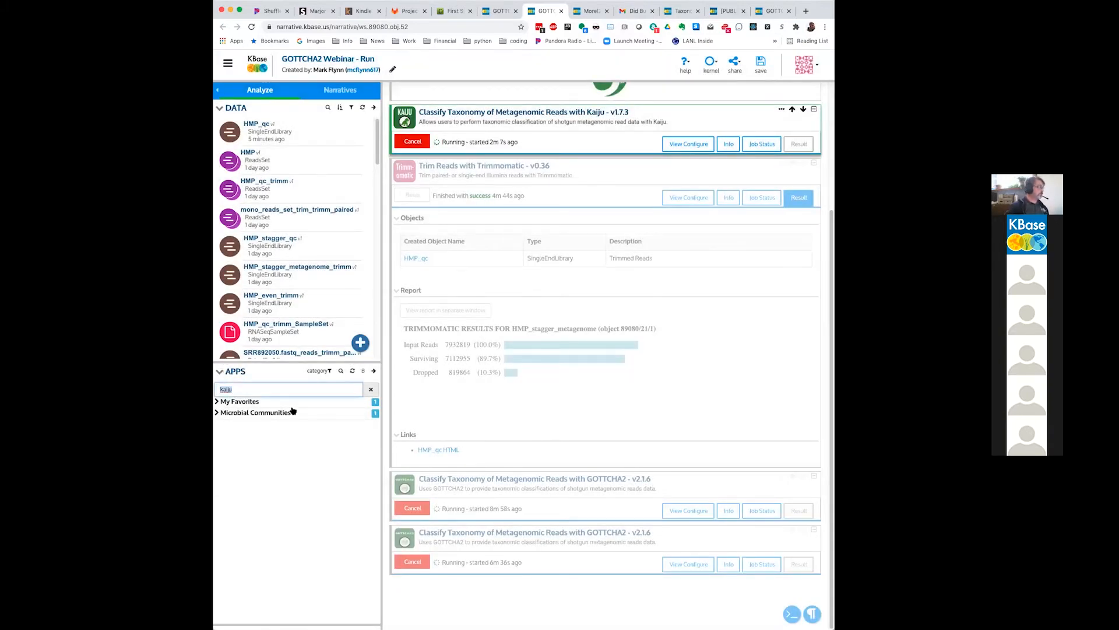
{"action": "key", "text": "BackSpace"}
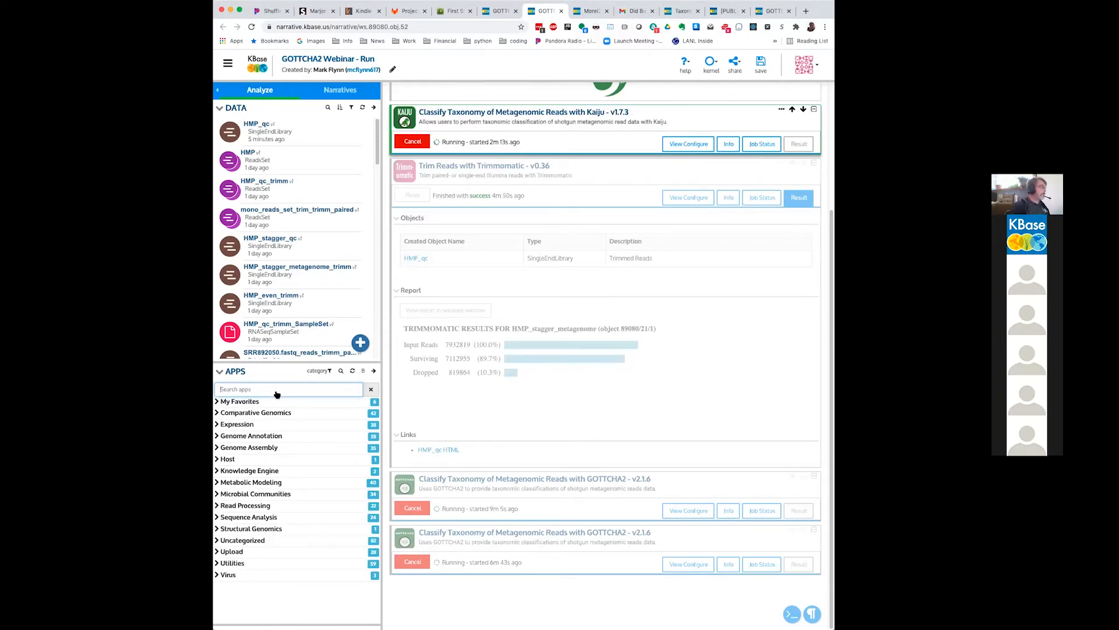
{"action": "type", "text": "krak"}
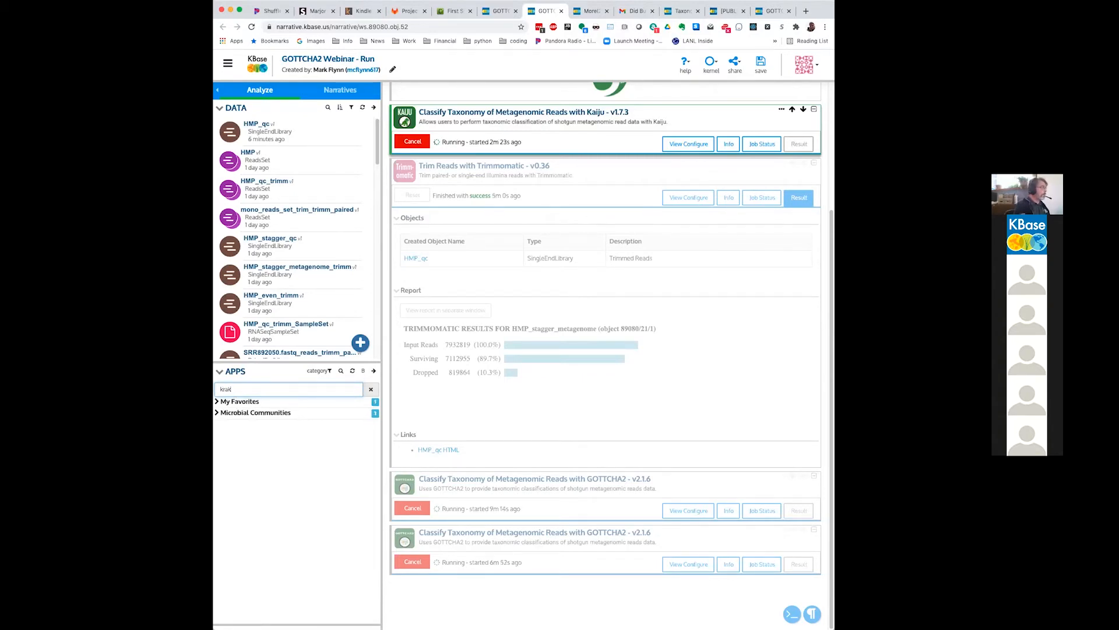
{"action": "left_click", "coordinate": [219, 402]}
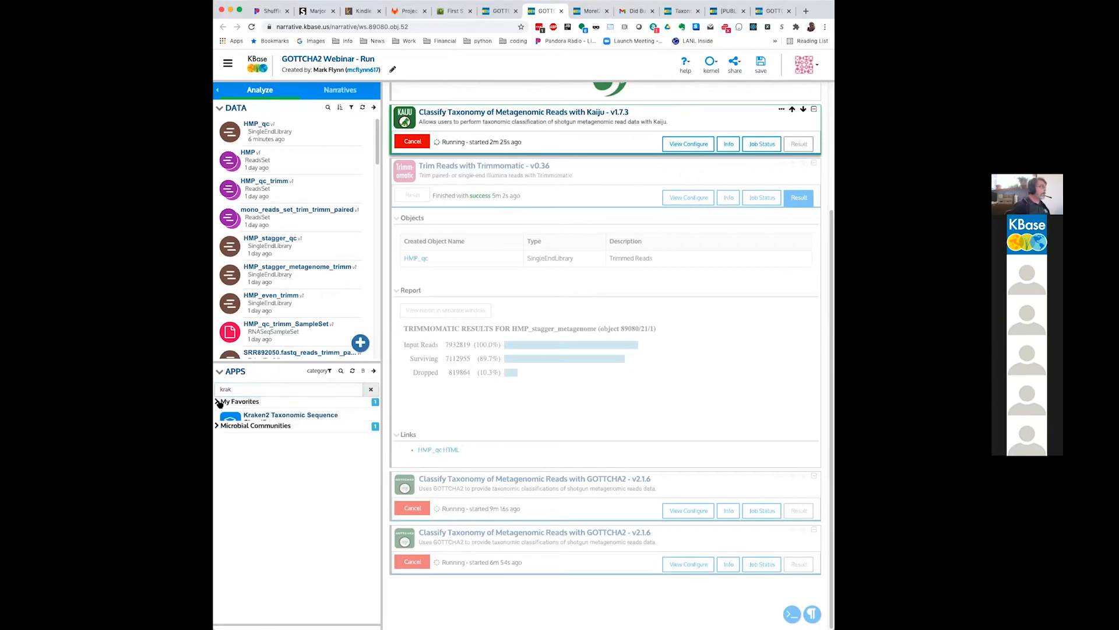
{"action": "left_click", "coordinate": [266, 441]}
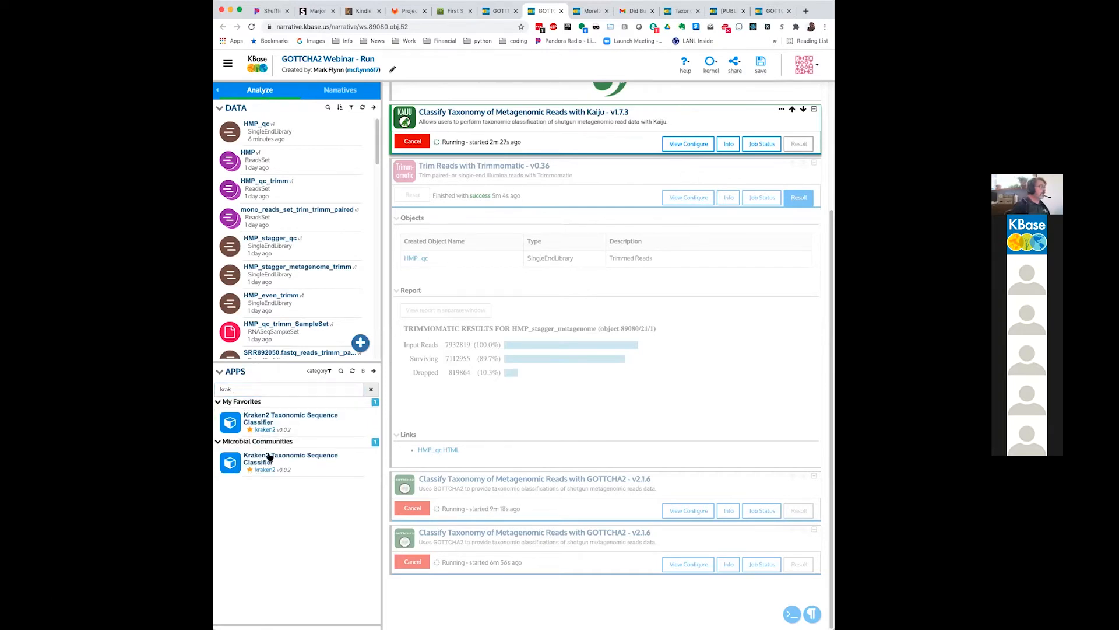
Step: Add the Kraken2 Taxonomic Sequence Classifier app to the narrative and choose HMP_stagger_qc as its input read library
{"action": "left_click", "coordinate": [269, 456]}
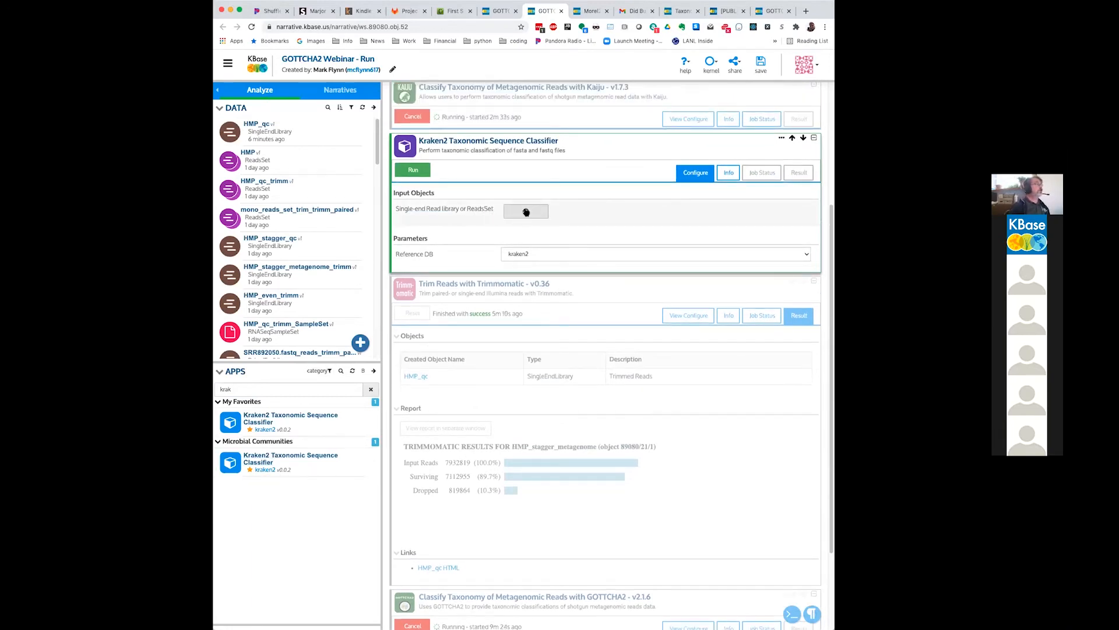
{"action": "left_click", "coordinate": [526, 212]}
{"action": "left_click", "coordinate": [526, 212]}
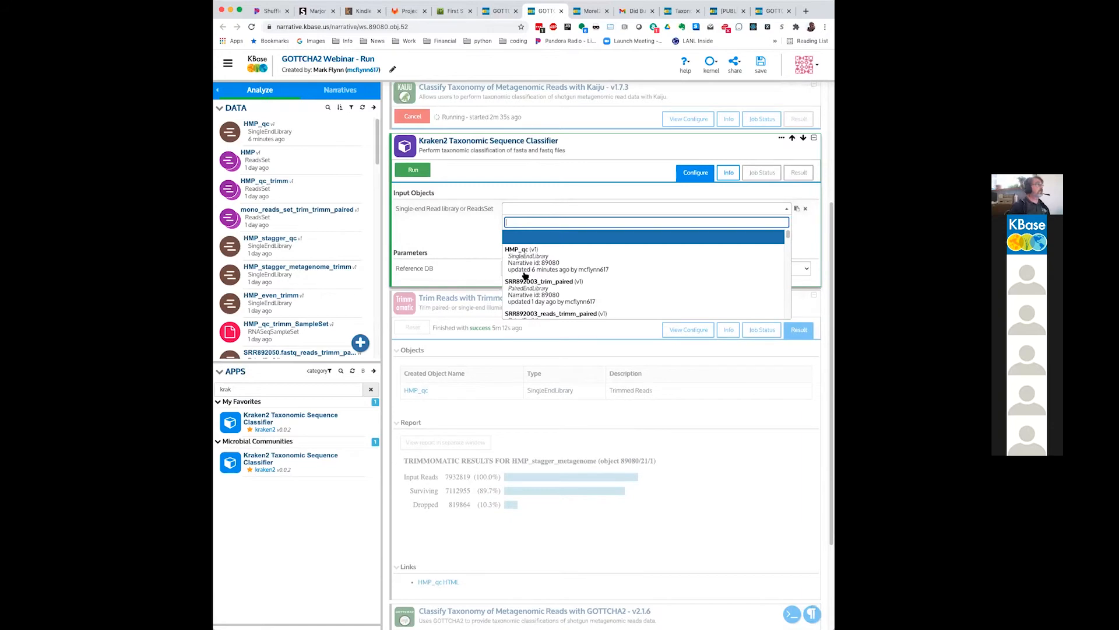
{"action": "scroll", "coordinate": [525, 274], "scroll_direction": "down", "scroll_amount": 4}
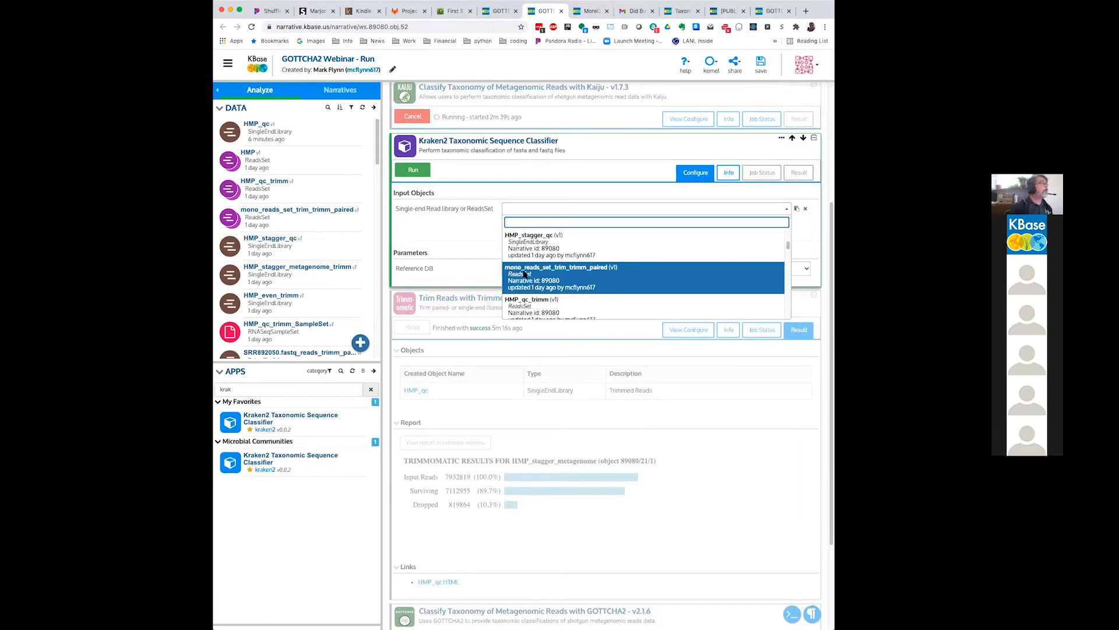
{"action": "scroll", "coordinate": [525, 273], "scroll_direction": "up", "scroll_amount": 2}
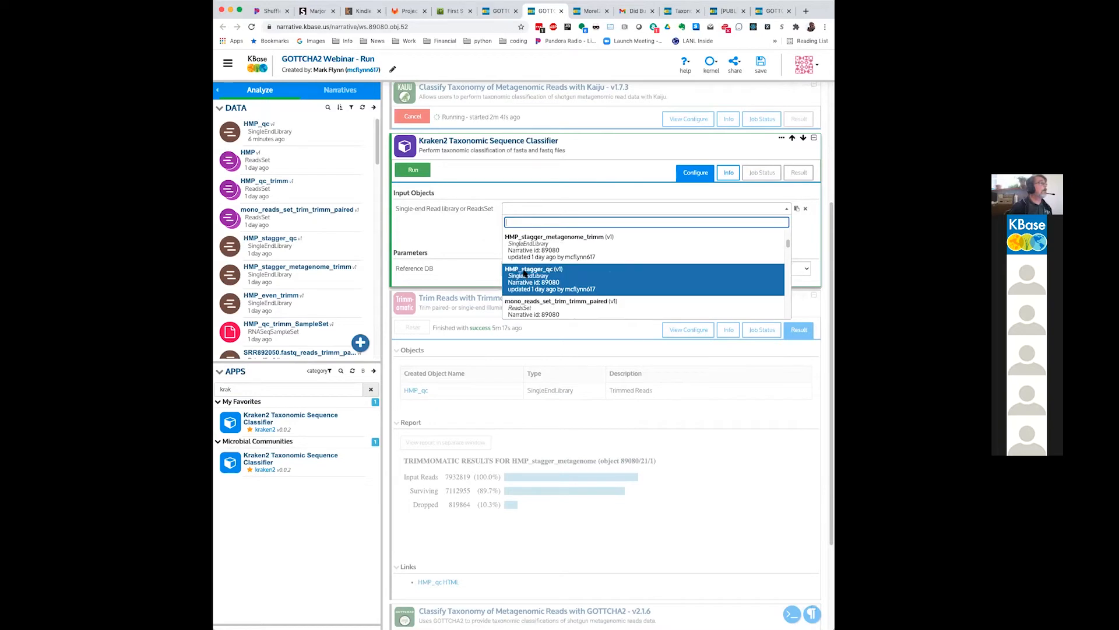
{"action": "left_click", "coordinate": [517, 270]}
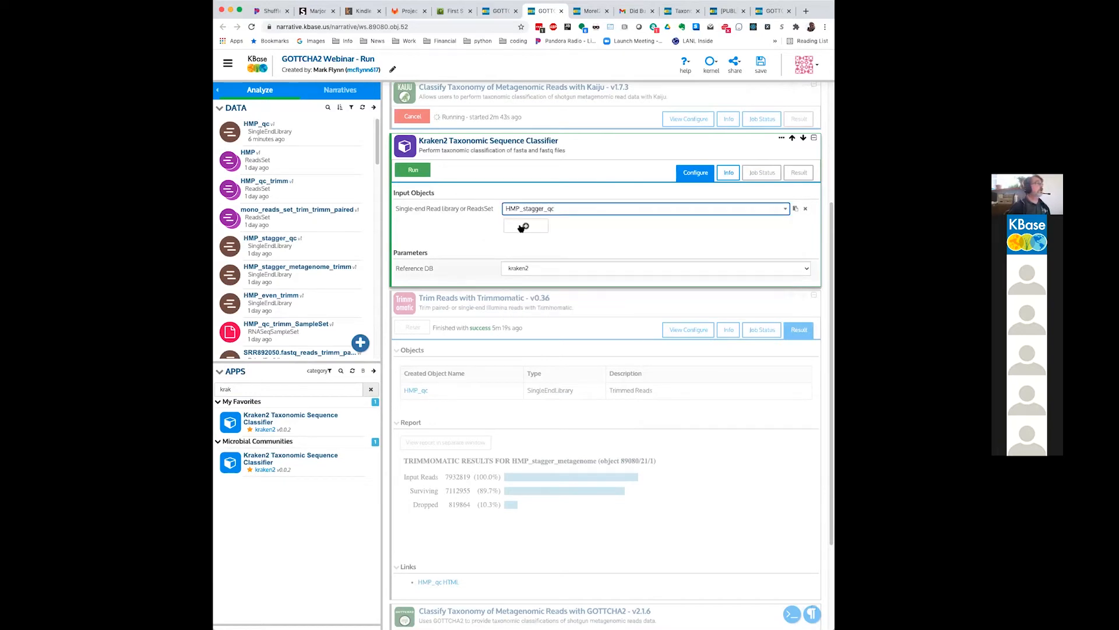
Step: Review the reference database choices, keep kraken2, and run the Kraken2 classifier on HMP_stagger_qc
{"action": "left_click", "coordinate": [539, 271]}
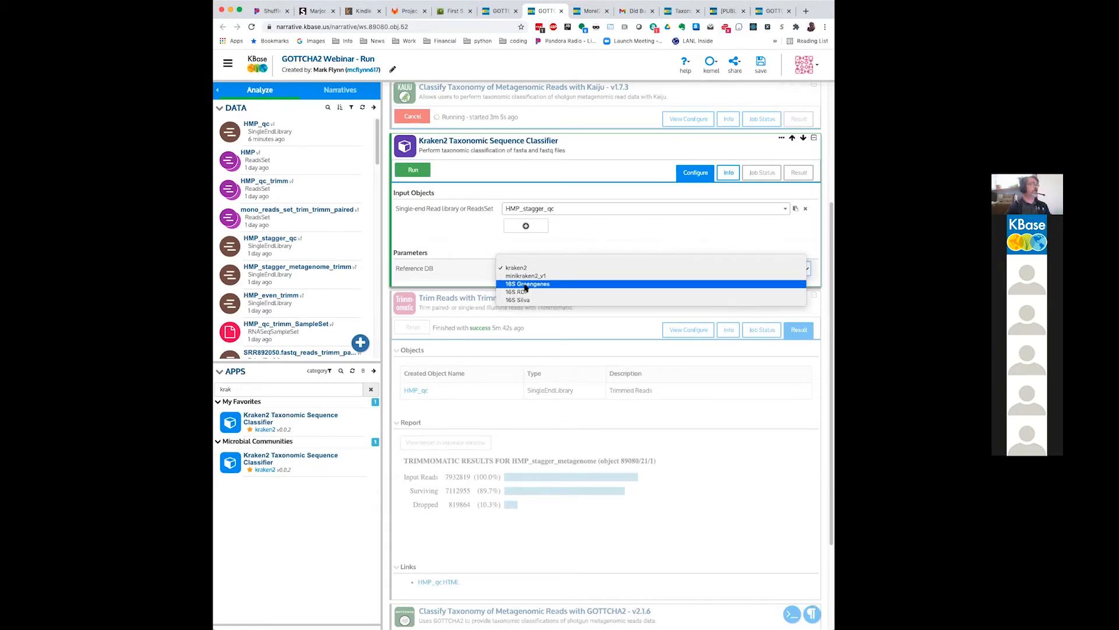
{"action": "left_click", "coordinate": [652, 217]}
{"action": "left_click", "coordinate": [413, 170]}
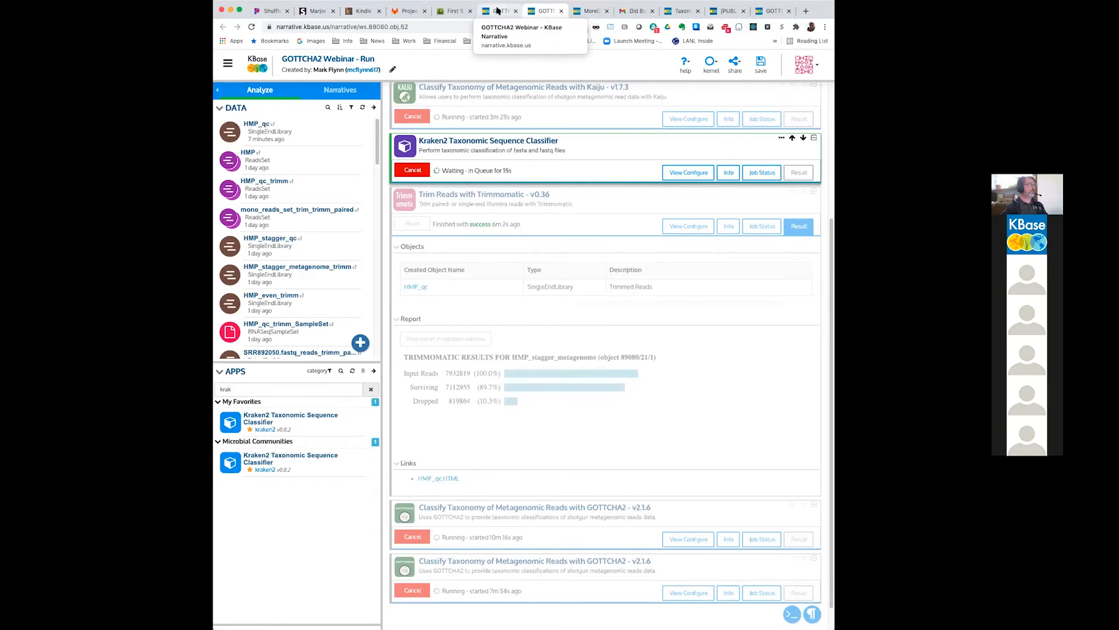
Step: Switch to the GOTTCHA2 Webinar narrative and expand the finished Kraken2 Taxonomic Sequence Classifier cell
{"action": "left_click", "coordinate": [498, 10]}
{"action": "scroll", "coordinate": [535, 354], "scroll_direction": "down", "scroll_amount": 5}
{"action": "scroll", "coordinate": [535, 353], "scroll_direction": "down", "scroll_amount": 12}
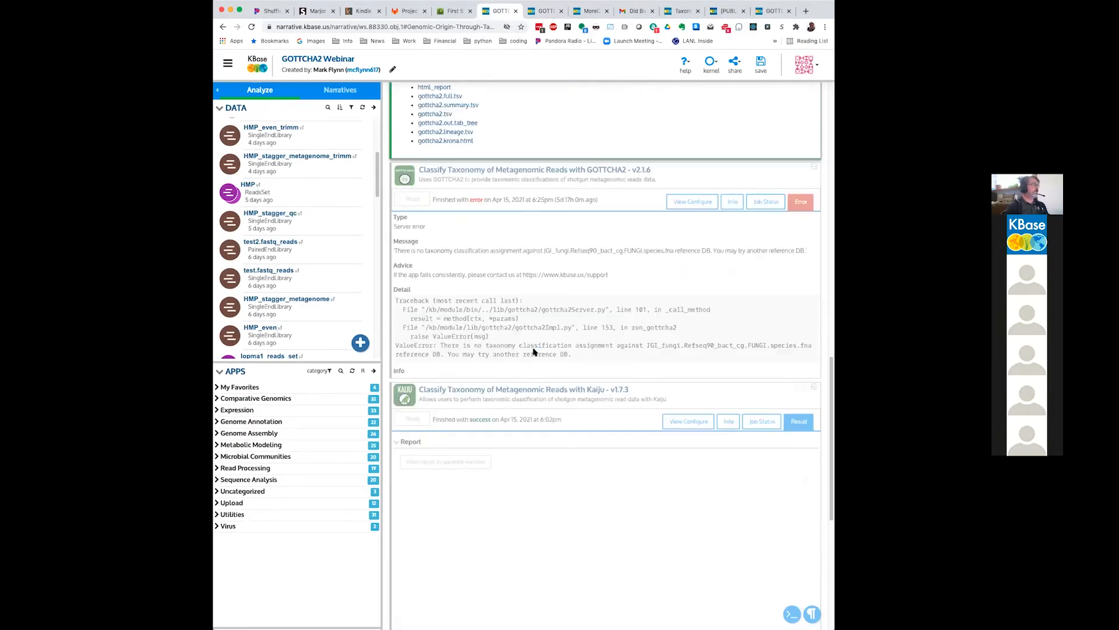
{"action": "scroll", "coordinate": [532, 436], "scroll_direction": "down", "scroll_amount": 6}
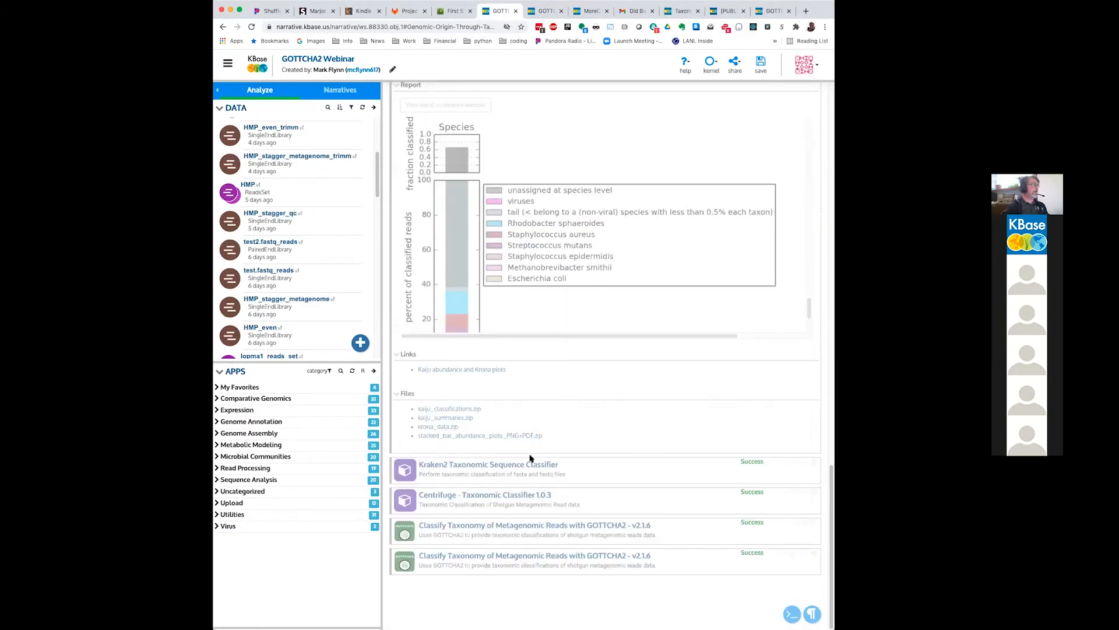
{"action": "left_click", "coordinate": [814, 462]}
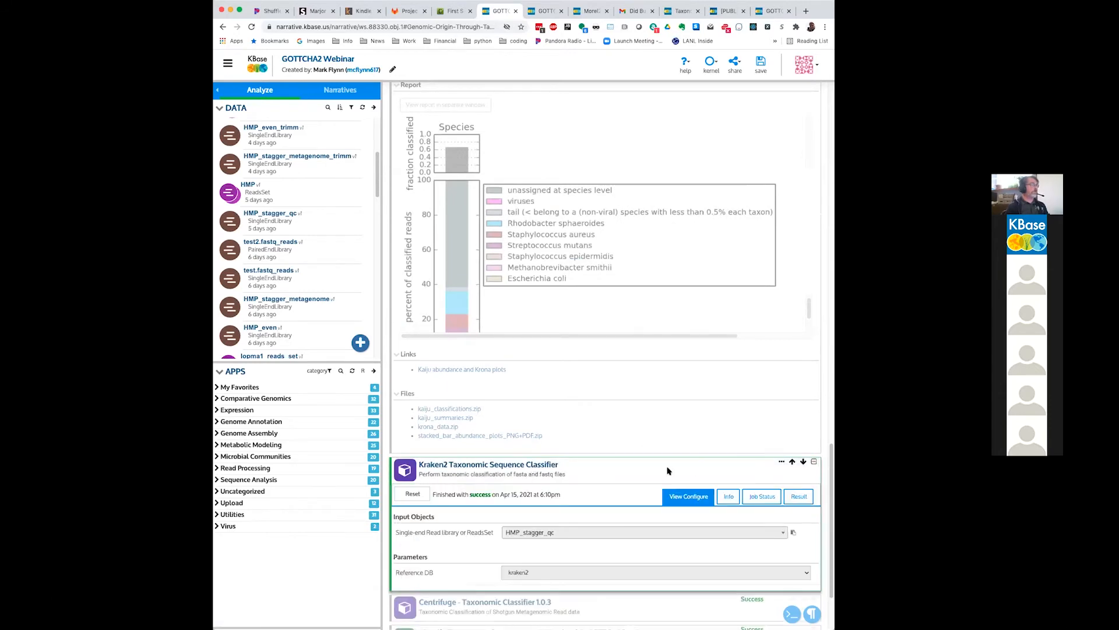
{"action": "scroll", "coordinate": [775, 480], "scroll_direction": "down", "scroll_amount": 1}
Step: Display the result report of the finished Kraken2 run, reloading it if necessary
{"action": "left_click", "coordinate": [798, 481]}
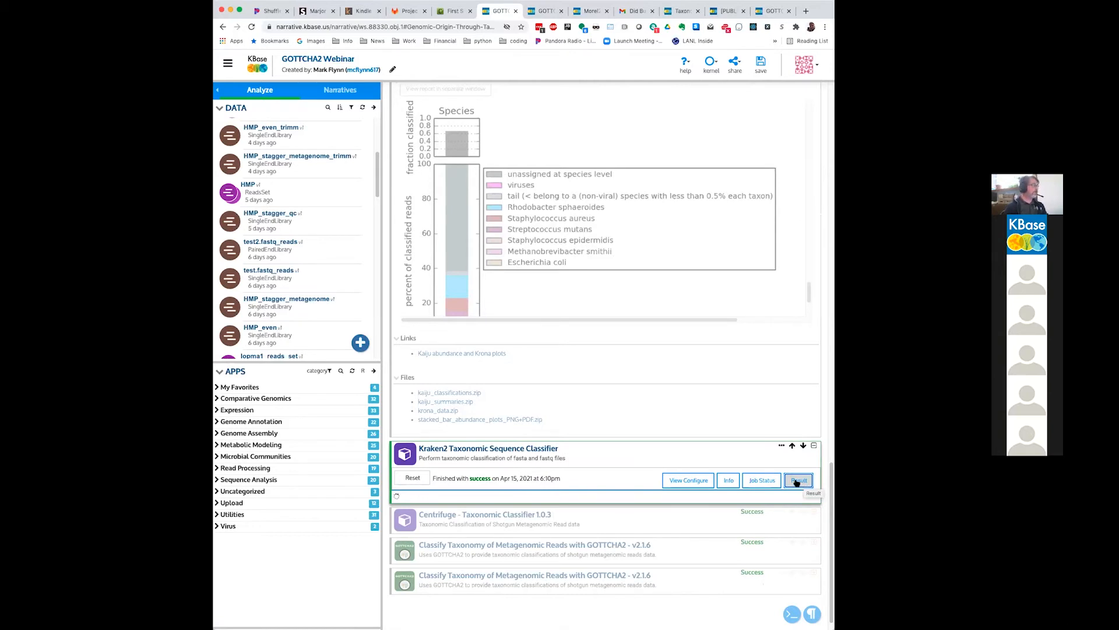
{"action": "left_click", "coordinate": [796, 482]}
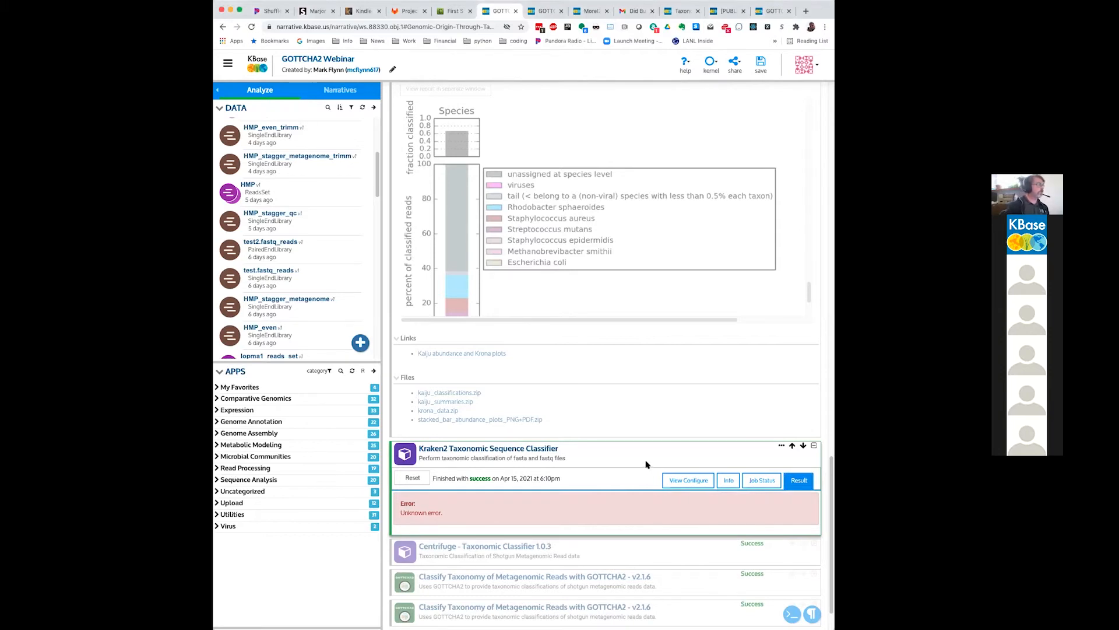
{"action": "left_click", "coordinate": [798, 481]}
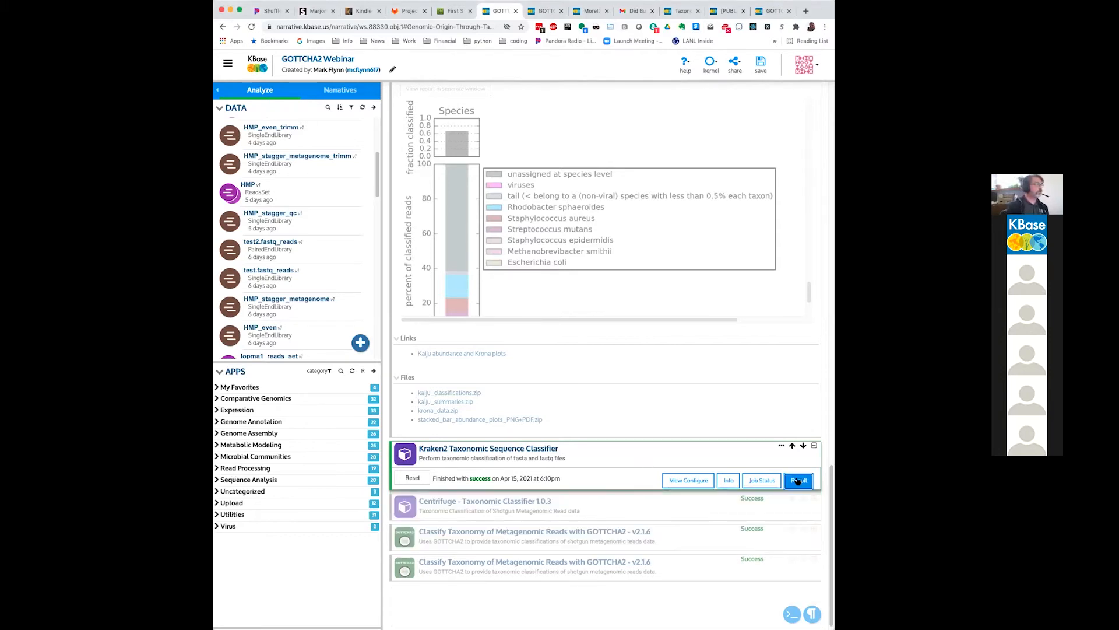
{"action": "left_click", "coordinate": [798, 480]}
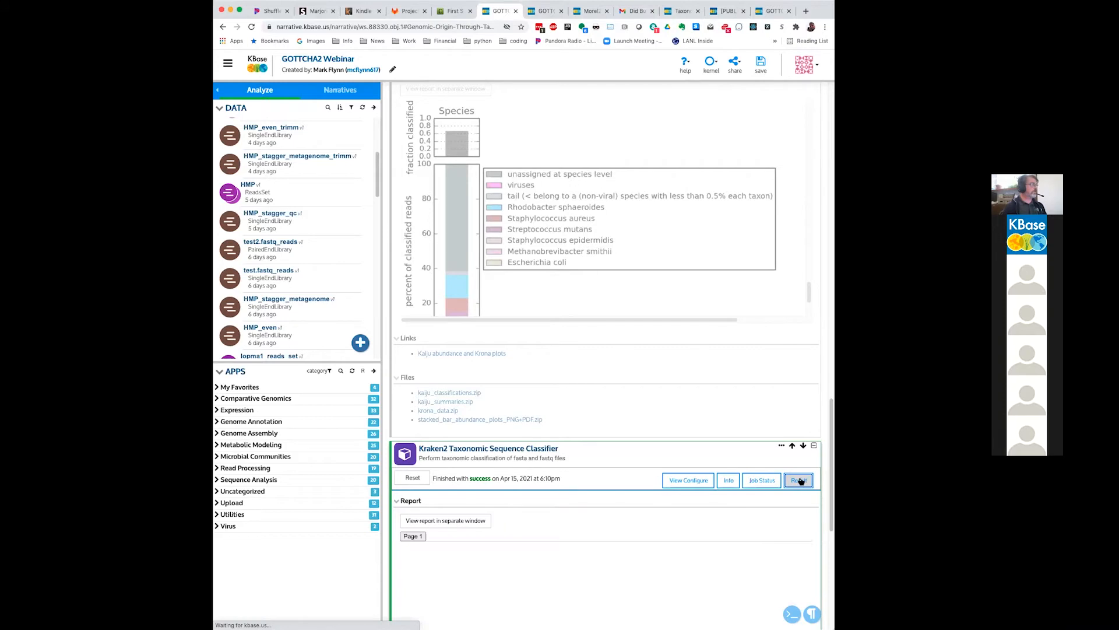
Step: Examine the taxa listed in the result table of the HMP_stagger_qc Kraken2 report
{"action": "scroll", "coordinate": [827, 545], "scroll_direction": "down", "scroll_amount": 3}
{"action": "scroll", "coordinate": [827, 545], "scroll_direction": "down", "scroll_amount": 2}
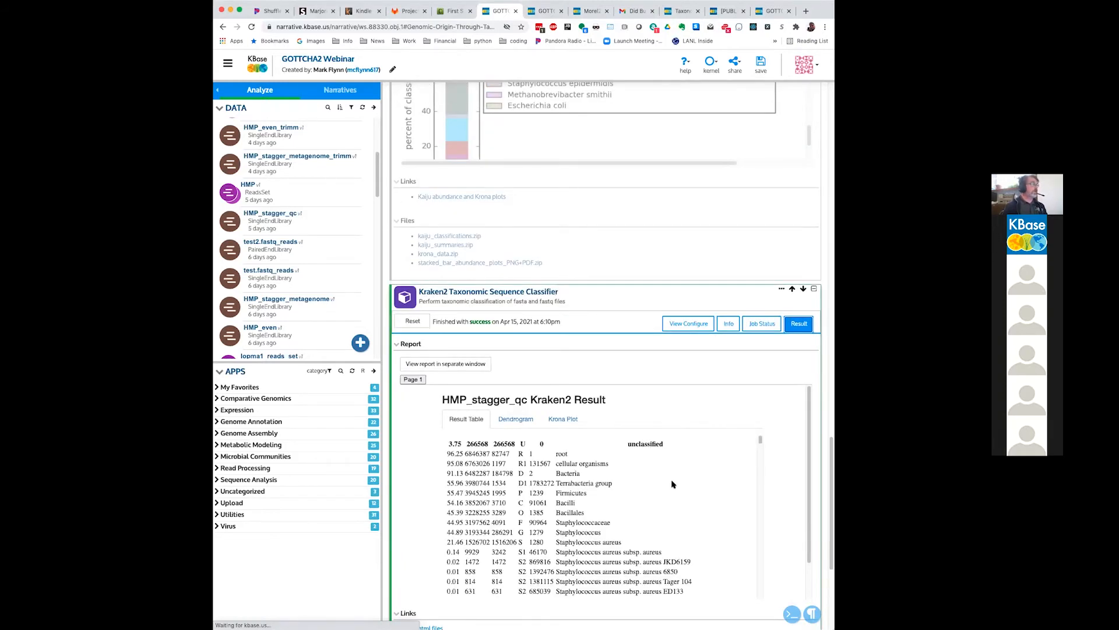
{"action": "scroll", "coordinate": [672, 483], "scroll_direction": "down", "scroll_amount": 5}
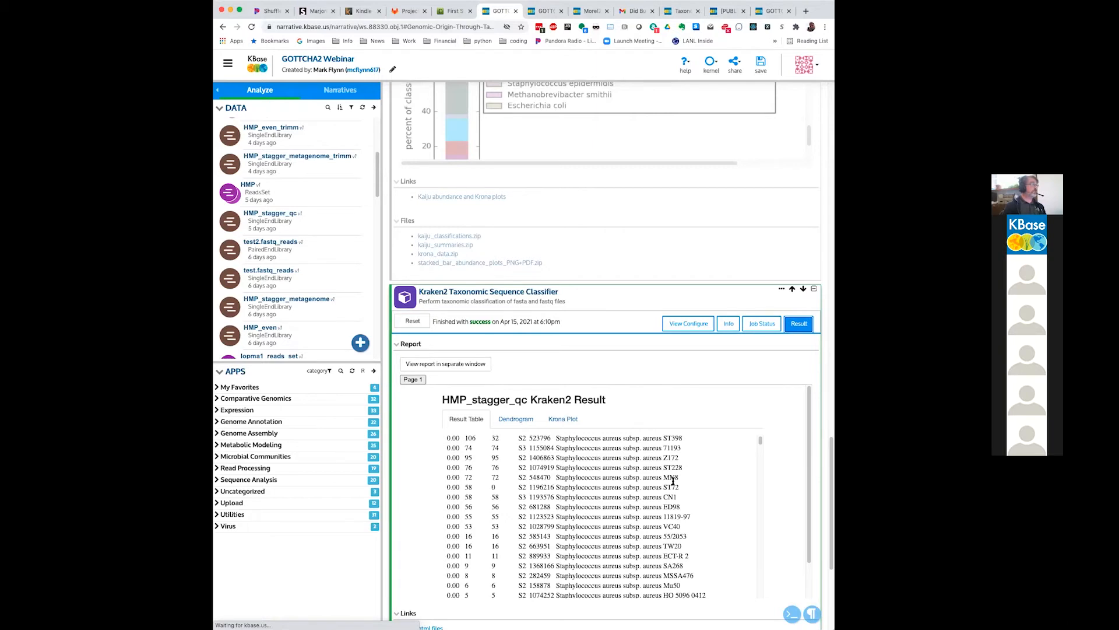
{"action": "scroll", "coordinate": [672, 481], "scroll_direction": "down", "scroll_amount": 2}
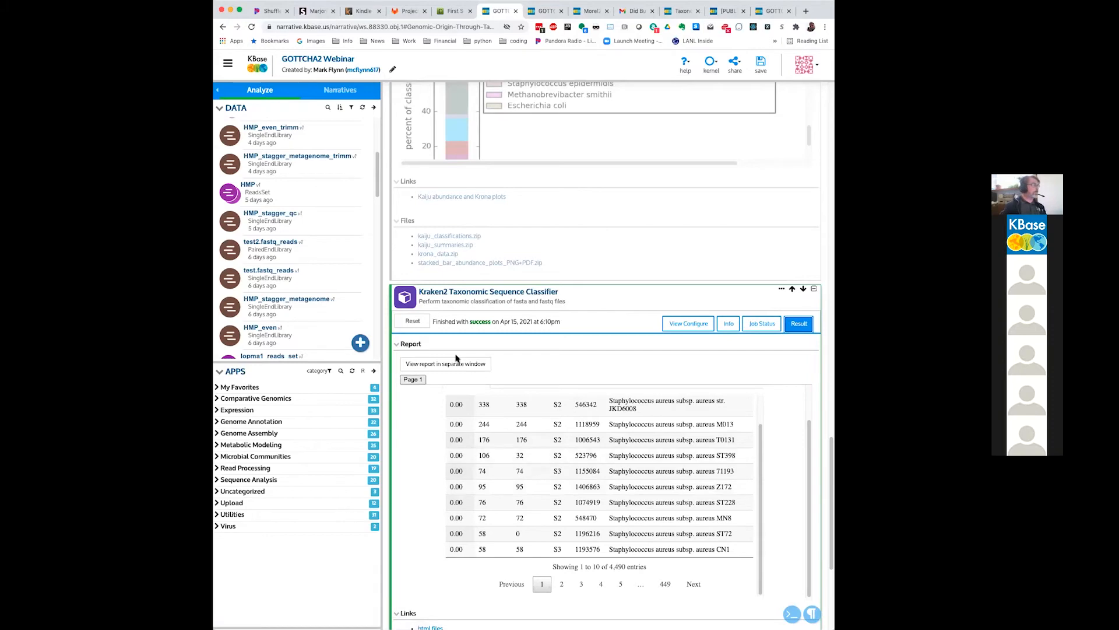
{"action": "scroll", "coordinate": [589, 368], "scroll_direction": "up", "scroll_amount": 2}
{"action": "scroll", "coordinate": [589, 368], "scroll_direction": "down", "scroll_amount": 5}
{"action": "scroll", "coordinate": [489, 218], "scroll_direction": "up", "scroll_amount": 2}
Step: View the dendrogram and the Krona plot of the HMP_stagger_qc Kraken2 result
{"action": "left_click", "coordinate": [508, 233]}
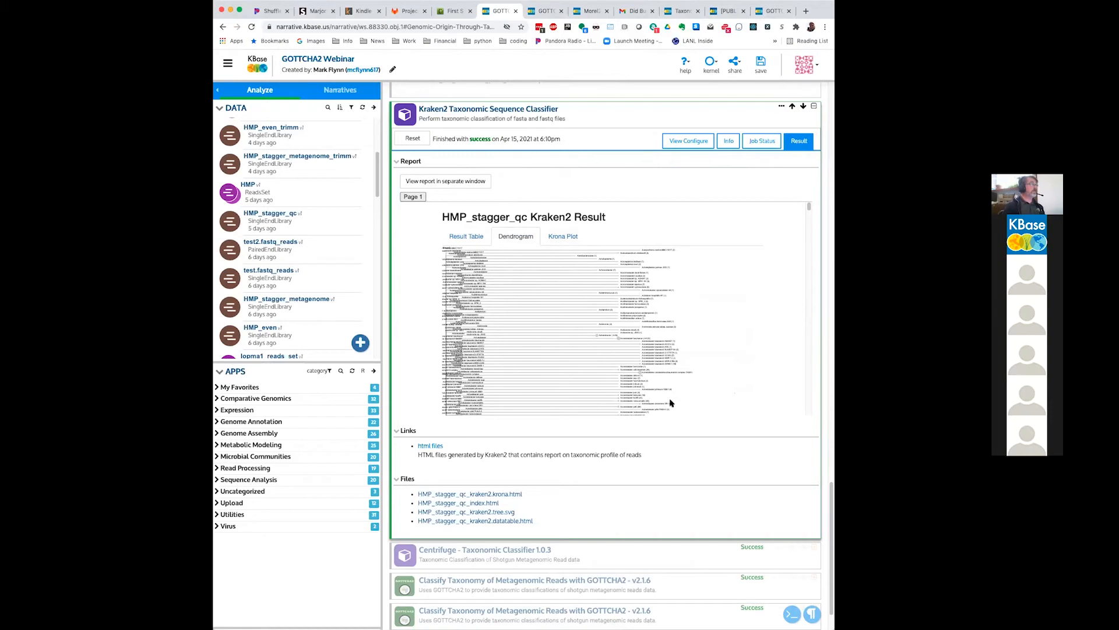
{"action": "left_click", "coordinate": [570, 240]}
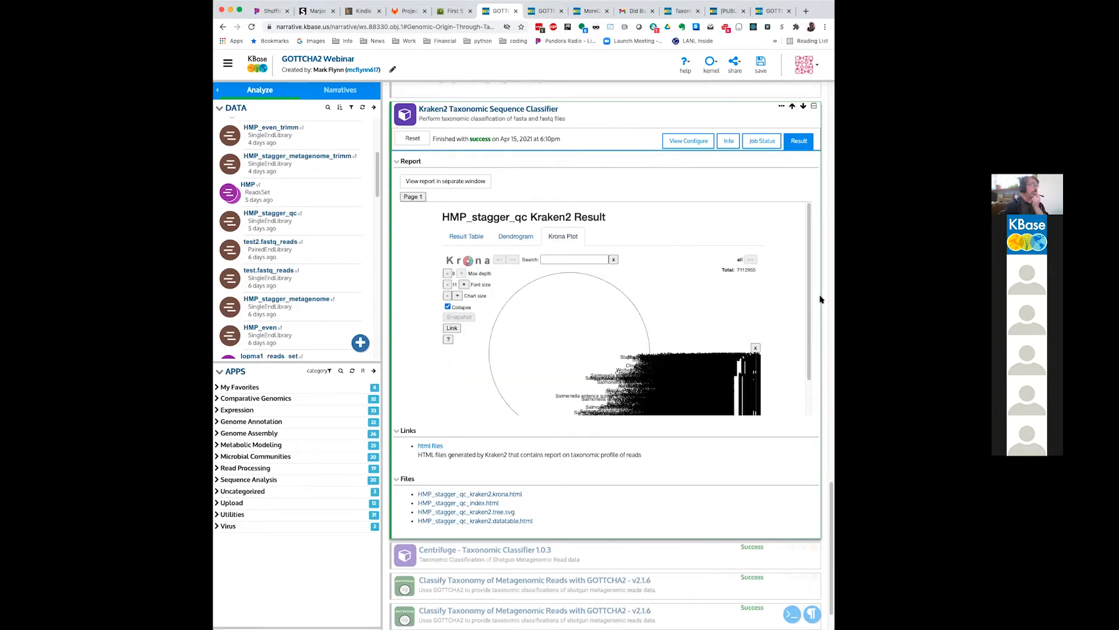
{"action": "scroll", "coordinate": [820, 299], "scroll_direction": "down", "scroll_amount": 3}
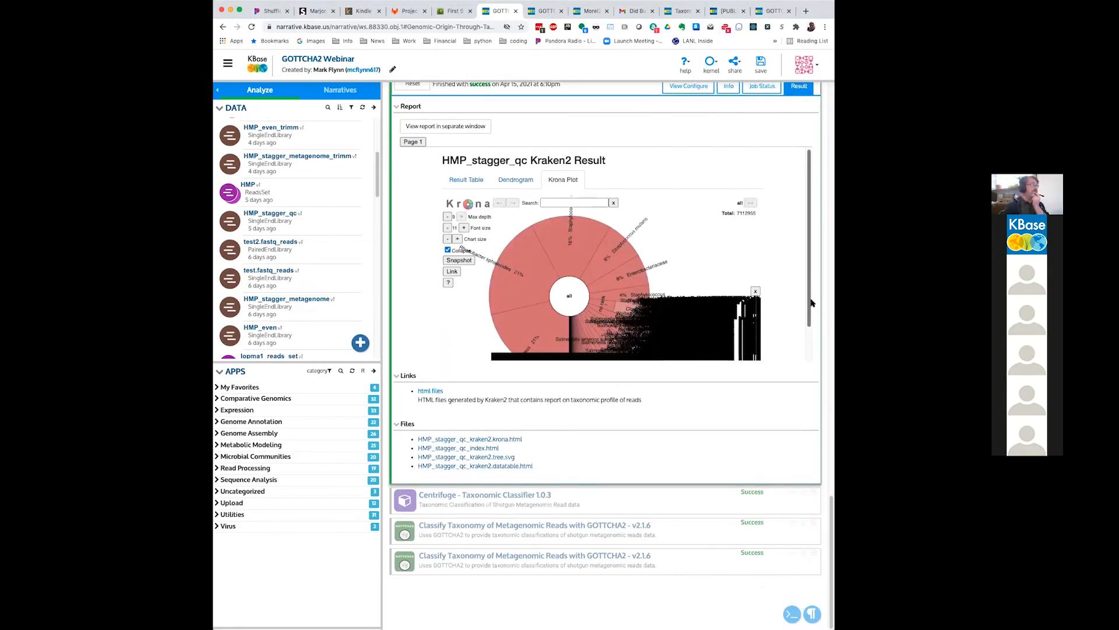
{"action": "scroll", "coordinate": [811, 302], "scroll_direction": "down", "scroll_amount": 2}
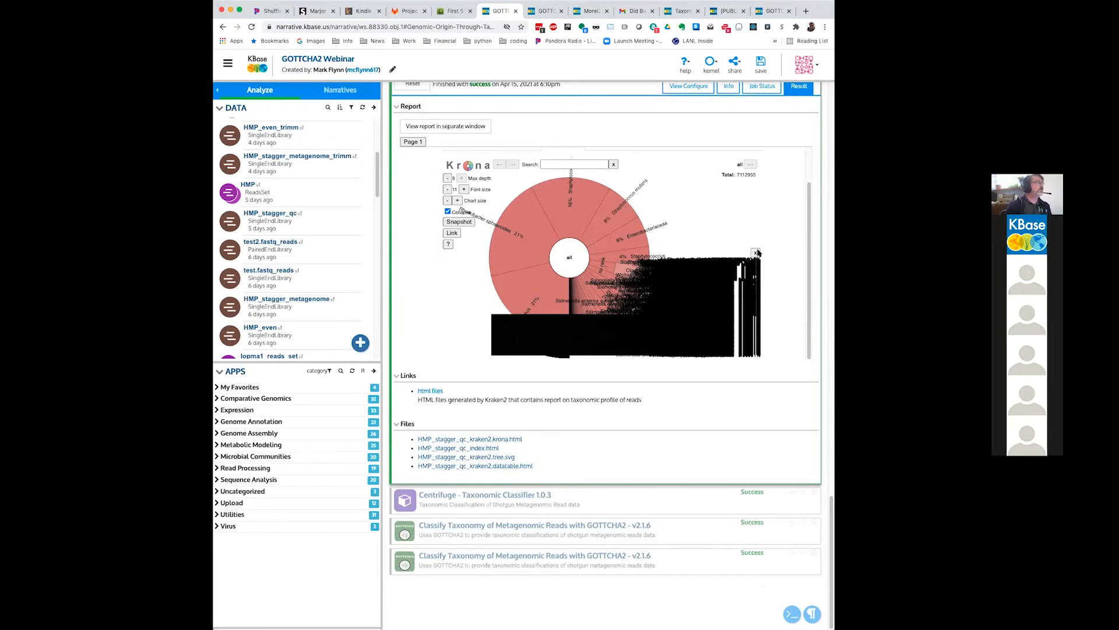
Step: Return to the GOTTCHA2 Webinar - Run narrative, search the apps for "cent", and add Centrifuge - Taxonomic Classifier 1.0.3 from Microbial Communities
{"action": "left_click", "coordinate": [546, 10]}
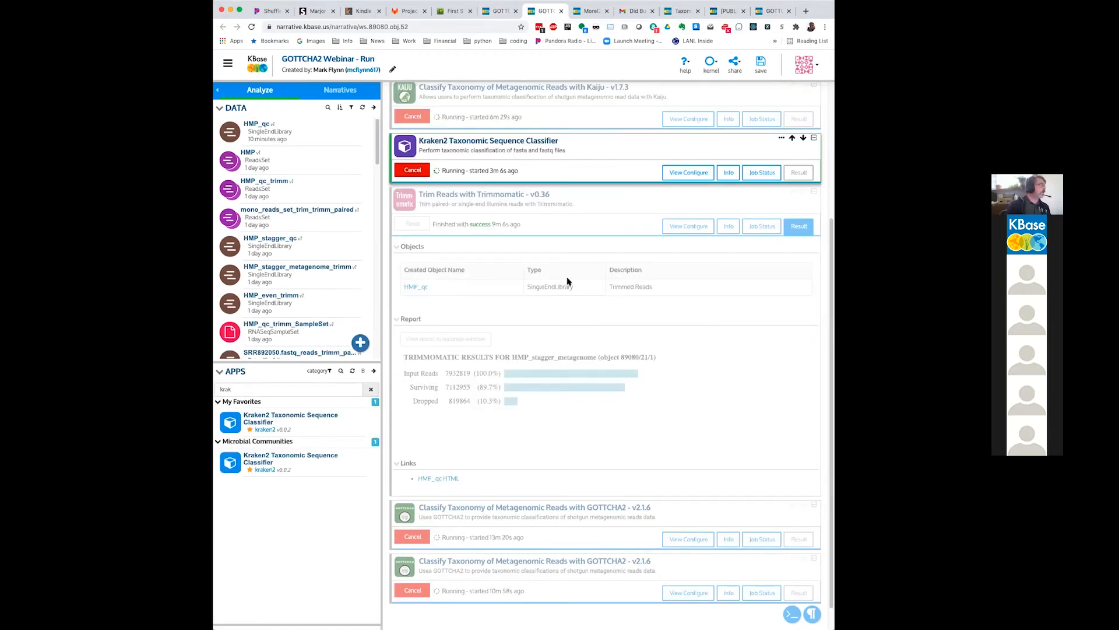
{"action": "scroll", "coordinate": [568, 281], "scroll_direction": "down", "scroll_amount": 1}
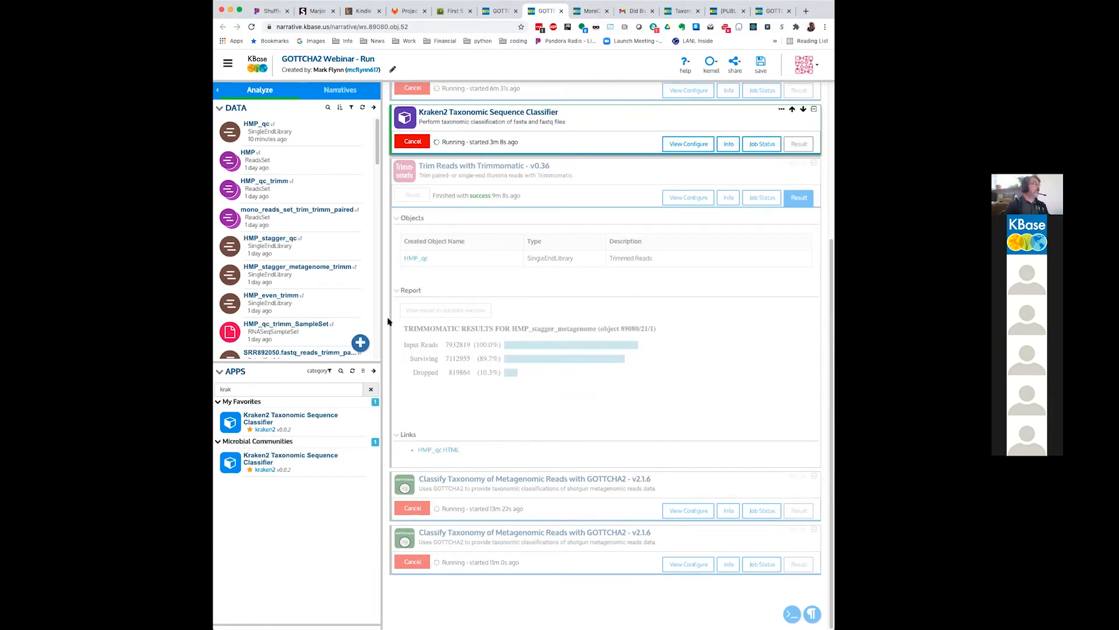
{"action": "double_click", "coordinate": [344, 388]}
{"action": "type", "text": "cent"}
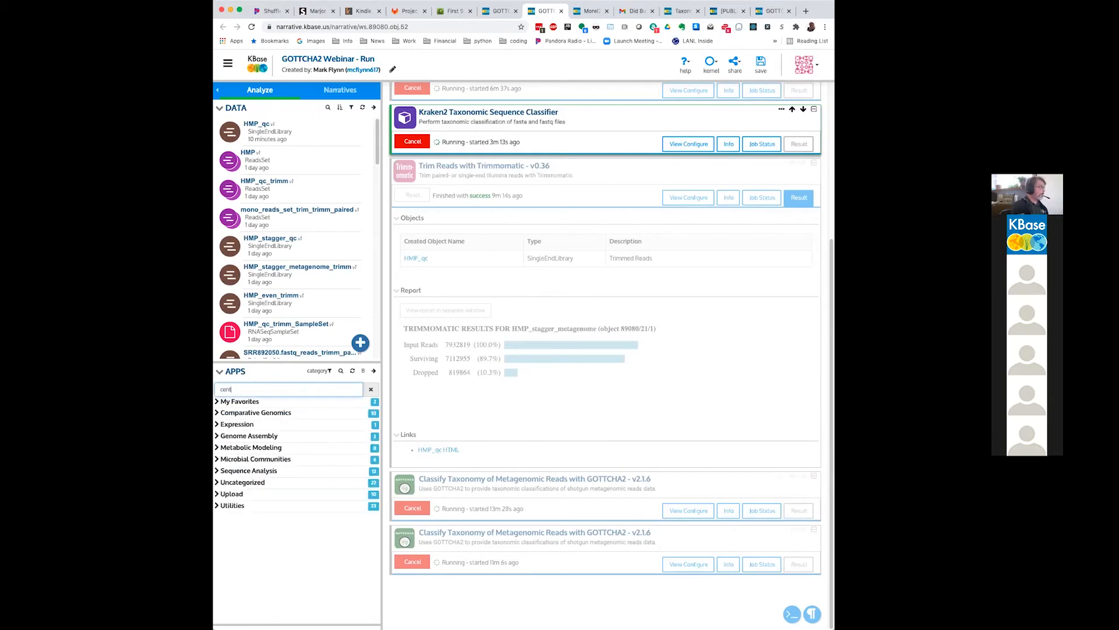
{"action": "left_click", "coordinate": [219, 414]}
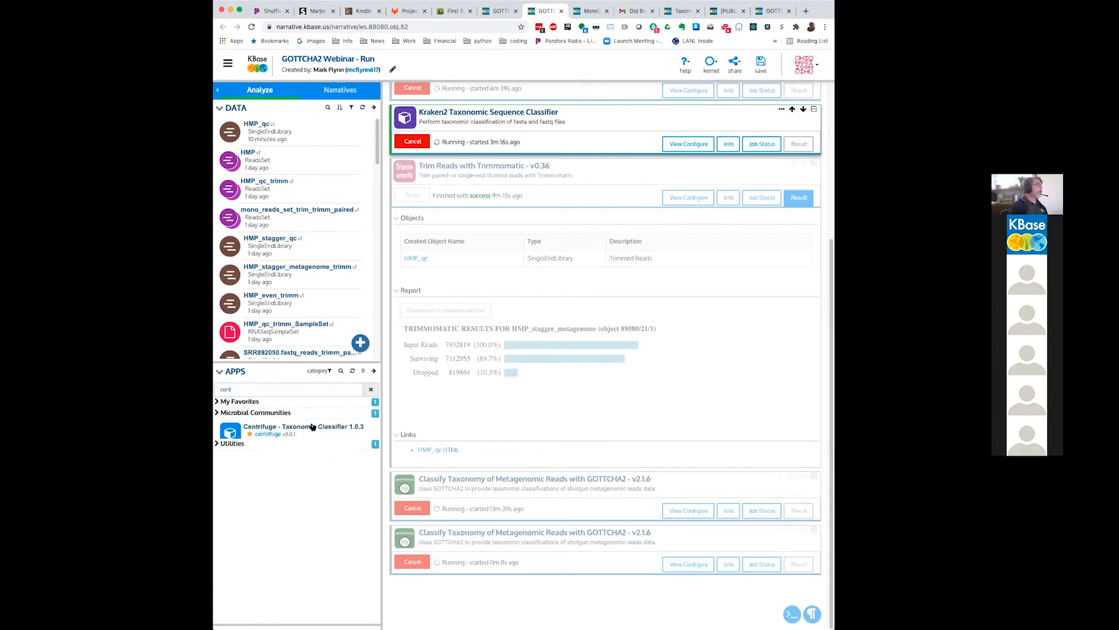
{"action": "left_click", "coordinate": [350, 432]}
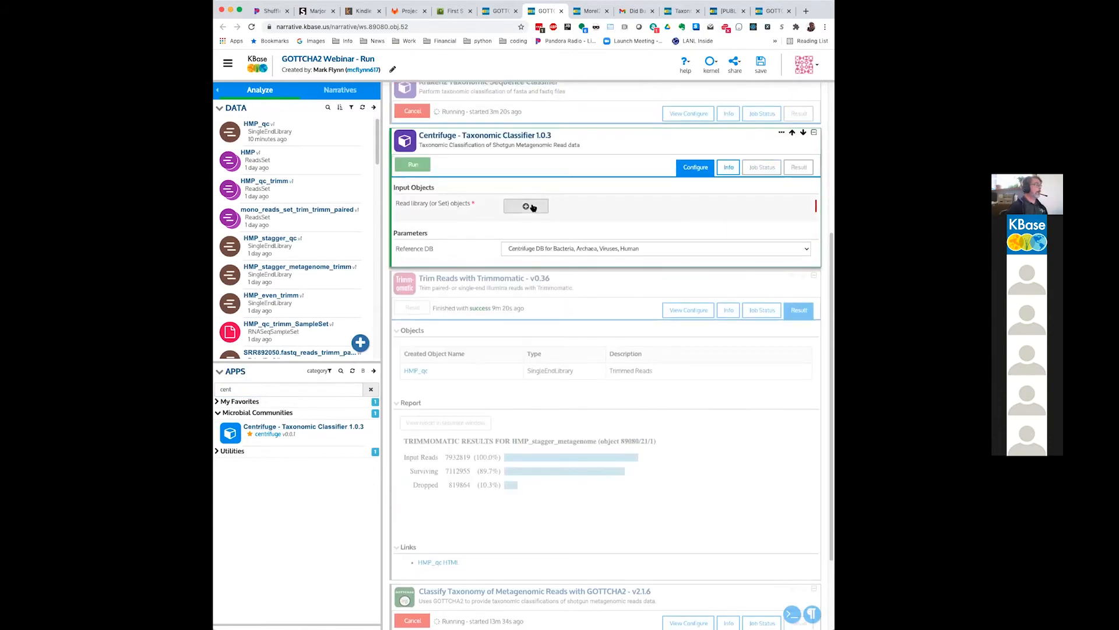
Step: Set the Centrifuge classifier's read library to HMP_stagger_qc, filtering the available objects by "HMP"
{"action": "left_click", "coordinate": [531, 207]}
{"action": "left_click", "coordinate": [533, 207]}
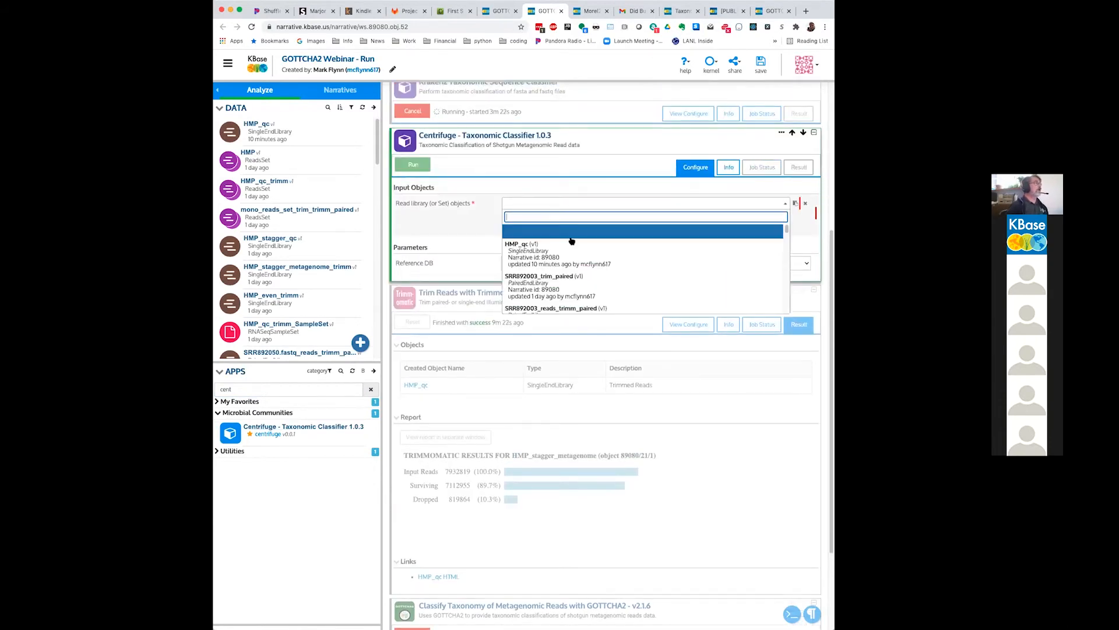
{"action": "scroll", "coordinate": [573, 242], "scroll_direction": "down", "scroll_amount": 1}
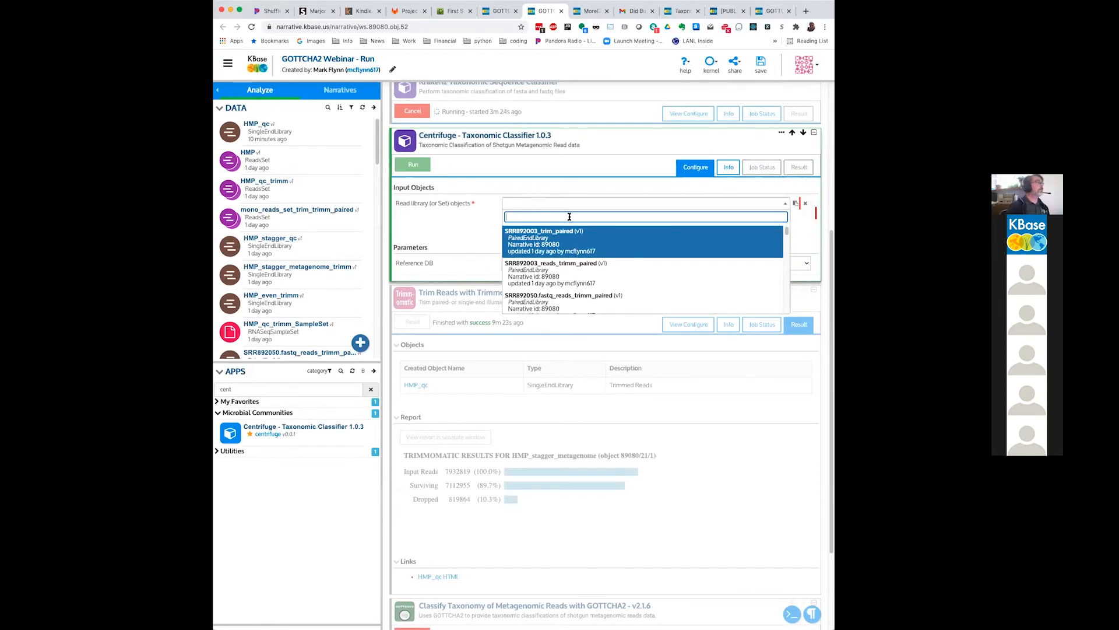
{"action": "type", "text": "HMP"}
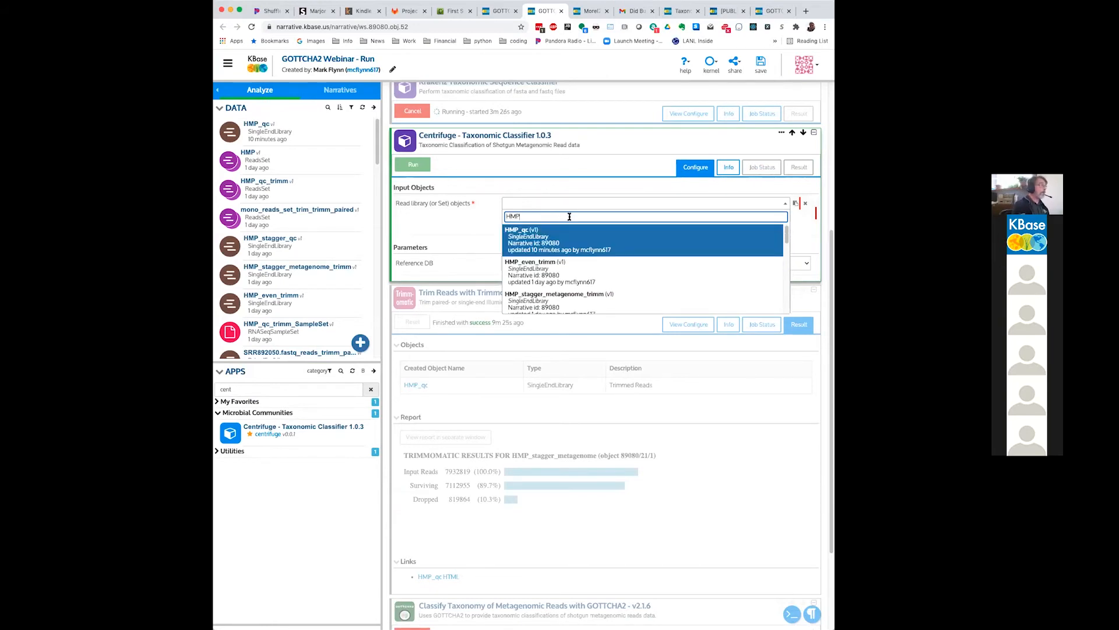
{"action": "scroll", "coordinate": [564, 256], "scroll_direction": "down", "scroll_amount": 2}
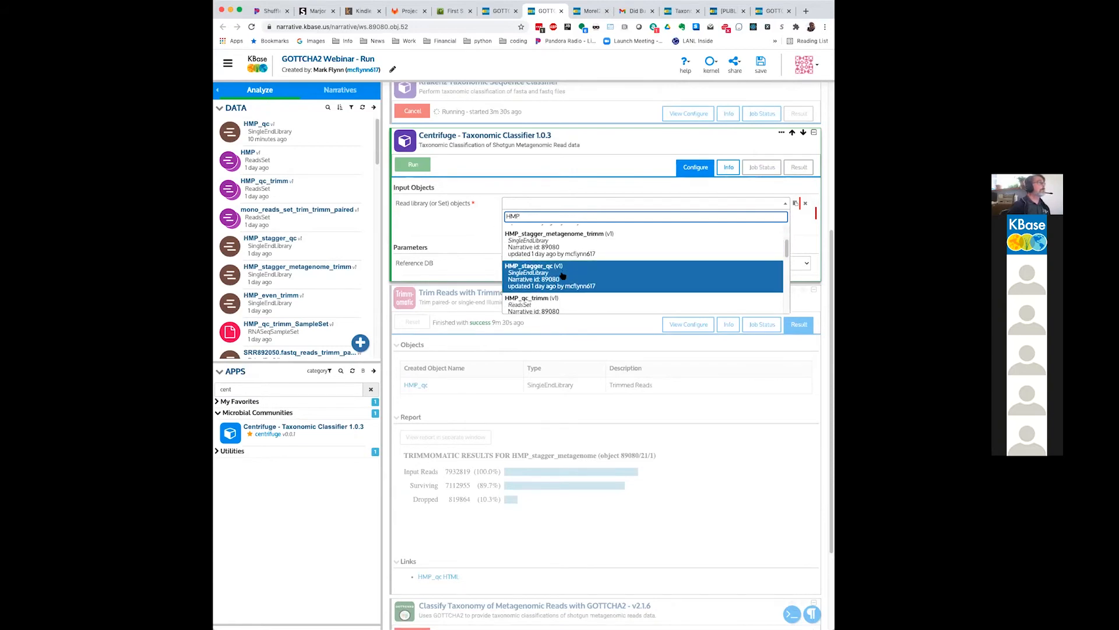
{"action": "left_click", "coordinate": [562, 274]}
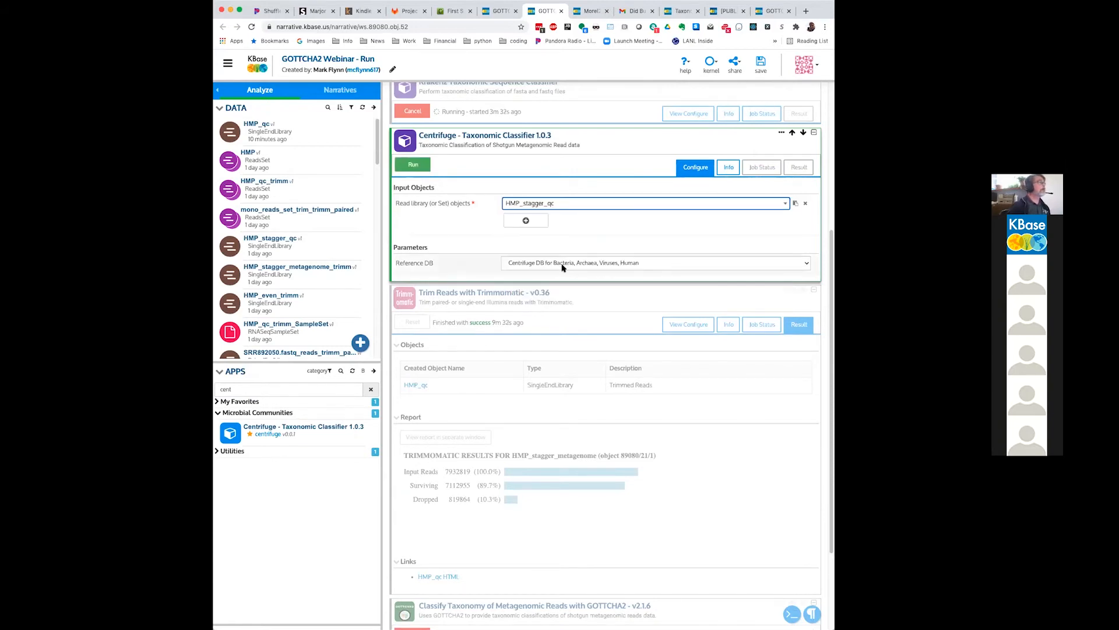
Step: Check the Centrifuge reference database choices and keep Centrifuge DB for Bacteria, Archaea, Viruses, Human
{"action": "left_click", "coordinate": [563, 264]}
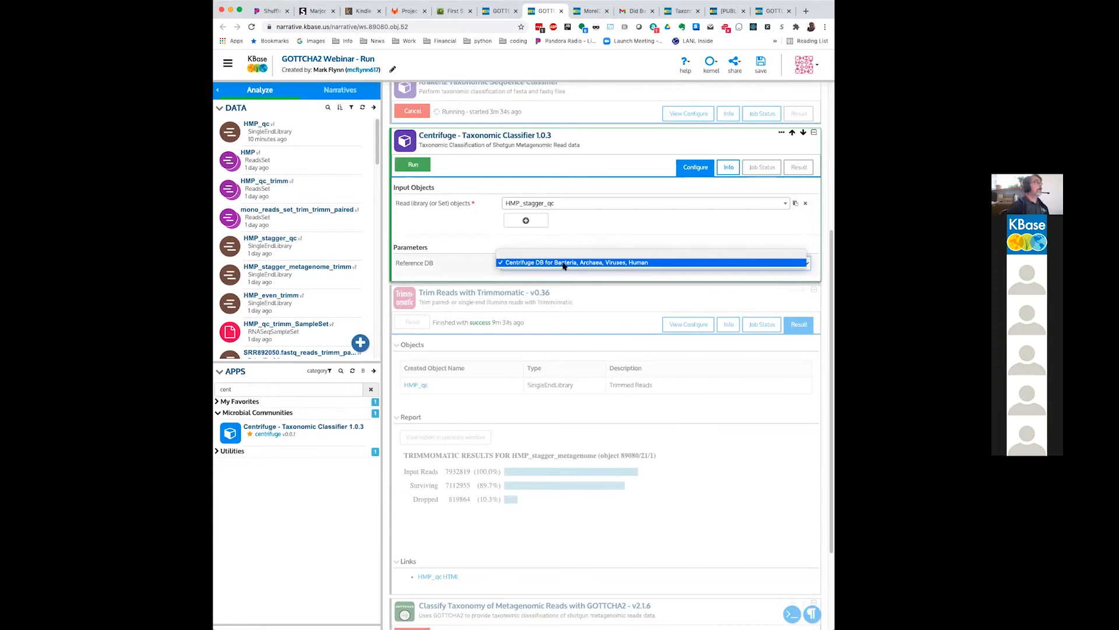
{"action": "left_click", "coordinate": [563, 264]}
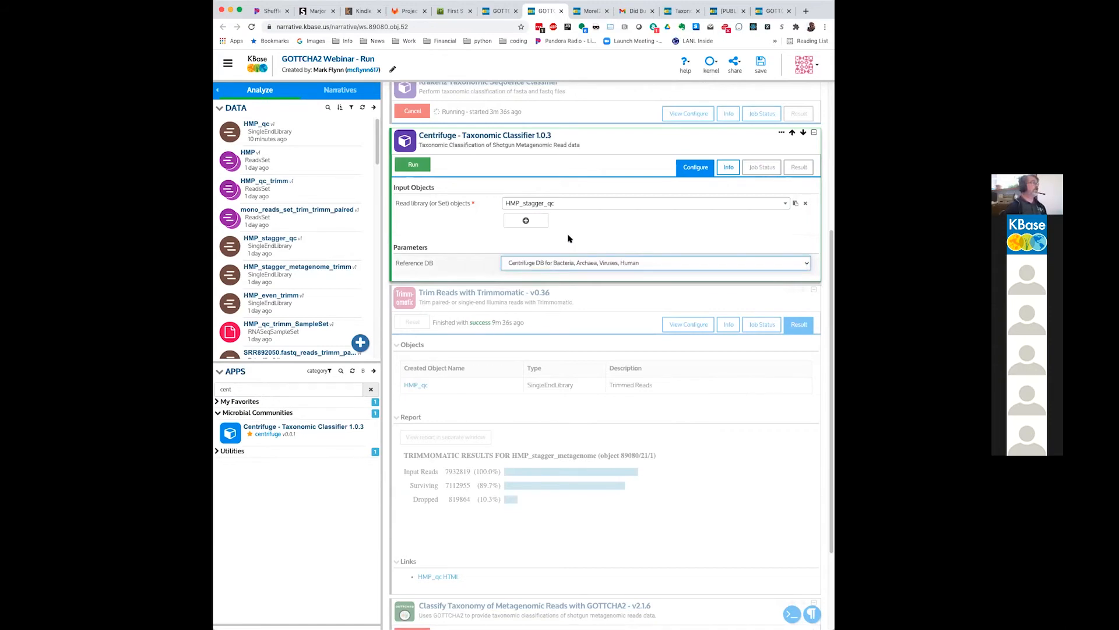
{"action": "left_click", "coordinate": [578, 263]}
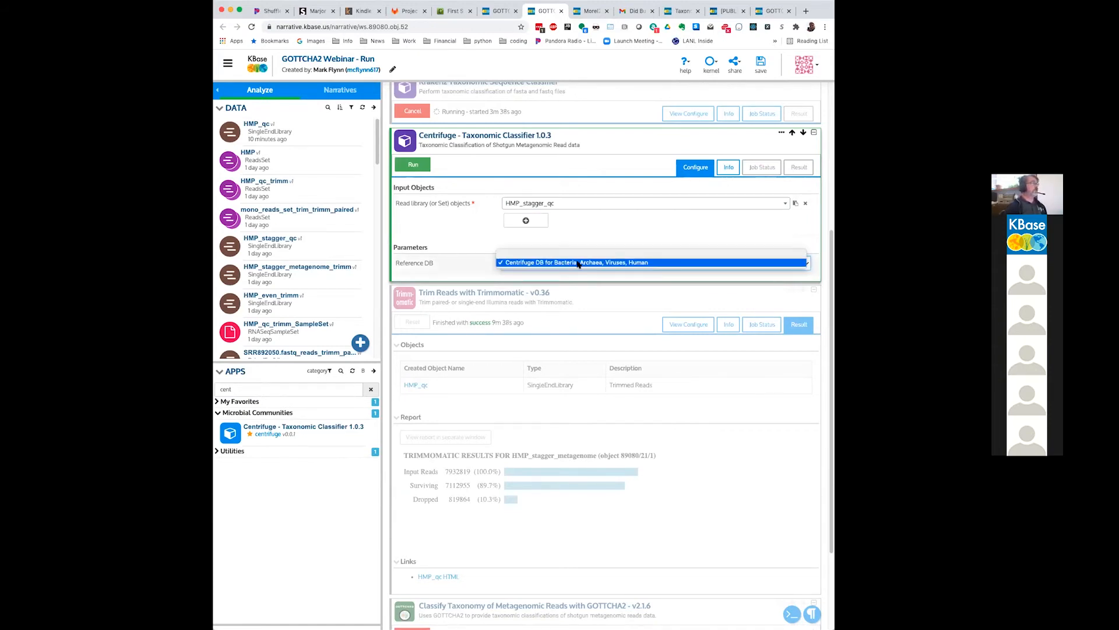
{"action": "left_click", "coordinate": [577, 229]}
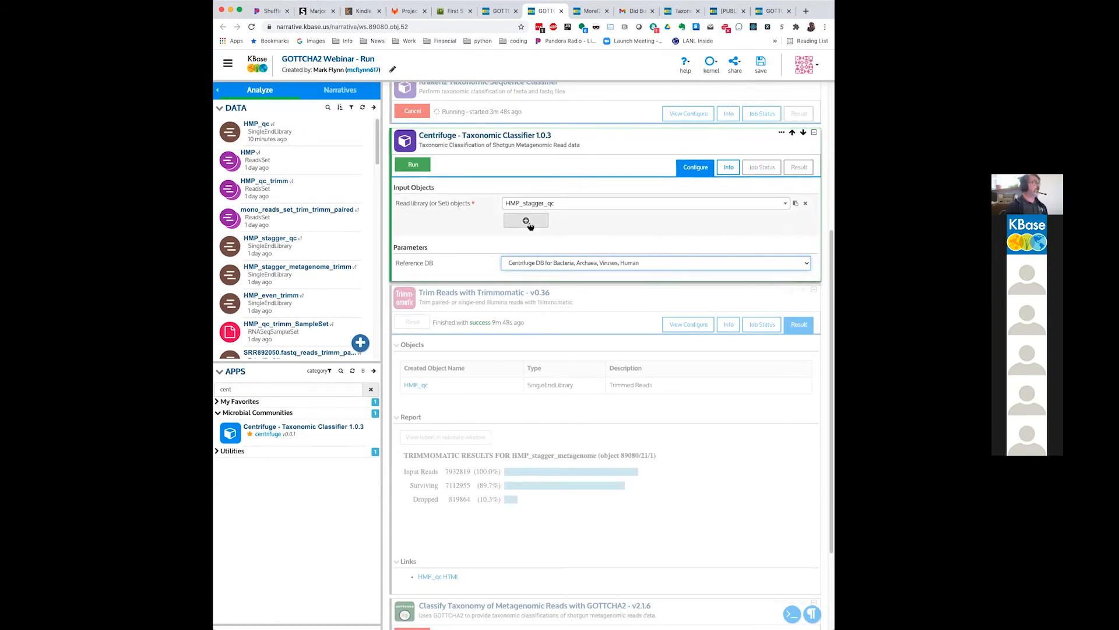
Step: Run the configured Centrifuge classifier, and open the finished Centrifuge report in the GOTTCHA2 Webinar narrative
{"action": "left_click", "coordinate": [407, 166]}
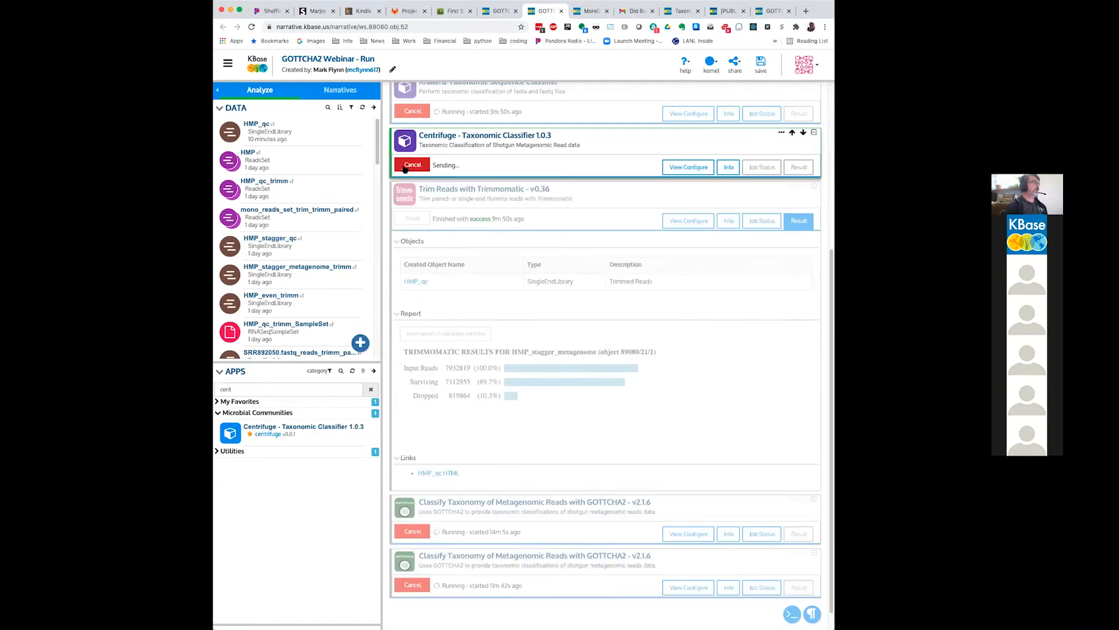
{"action": "left_click", "coordinate": [497, 10]}
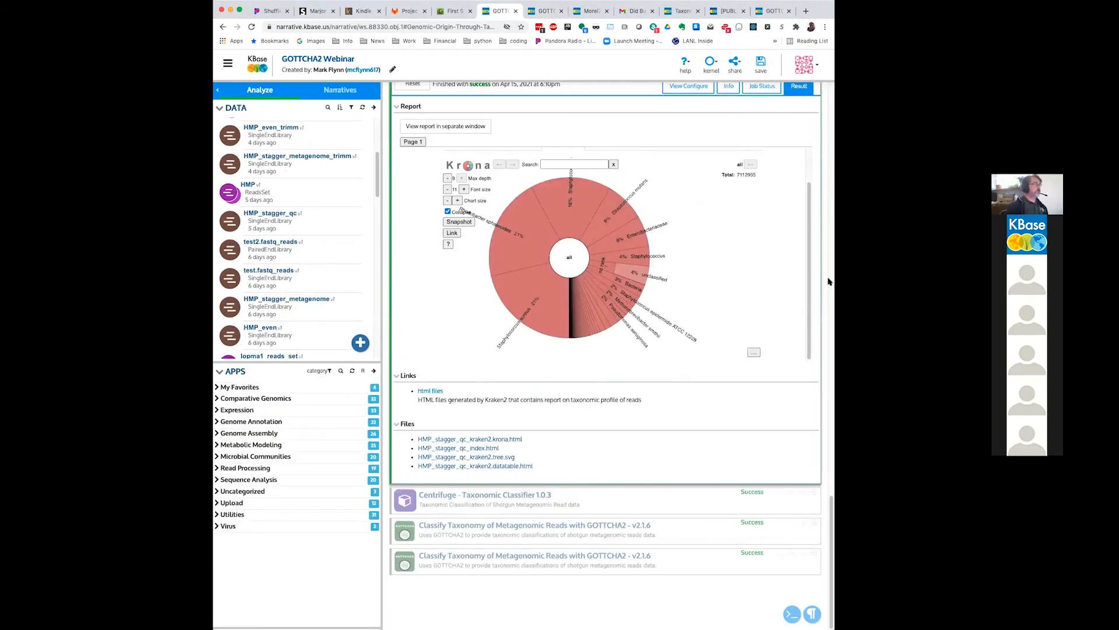
{"action": "left_click", "coordinate": [695, 497]}
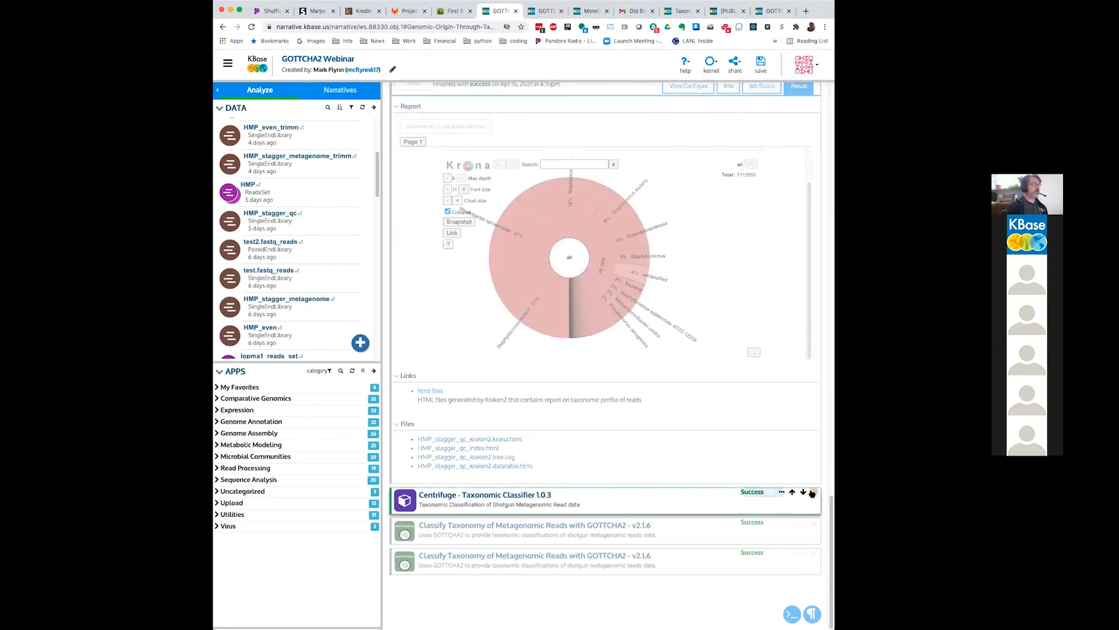
{"action": "left_click", "coordinate": [813, 493]}
{"action": "scroll", "coordinate": [737, 505], "scroll_direction": "down", "scroll_amount": 3}
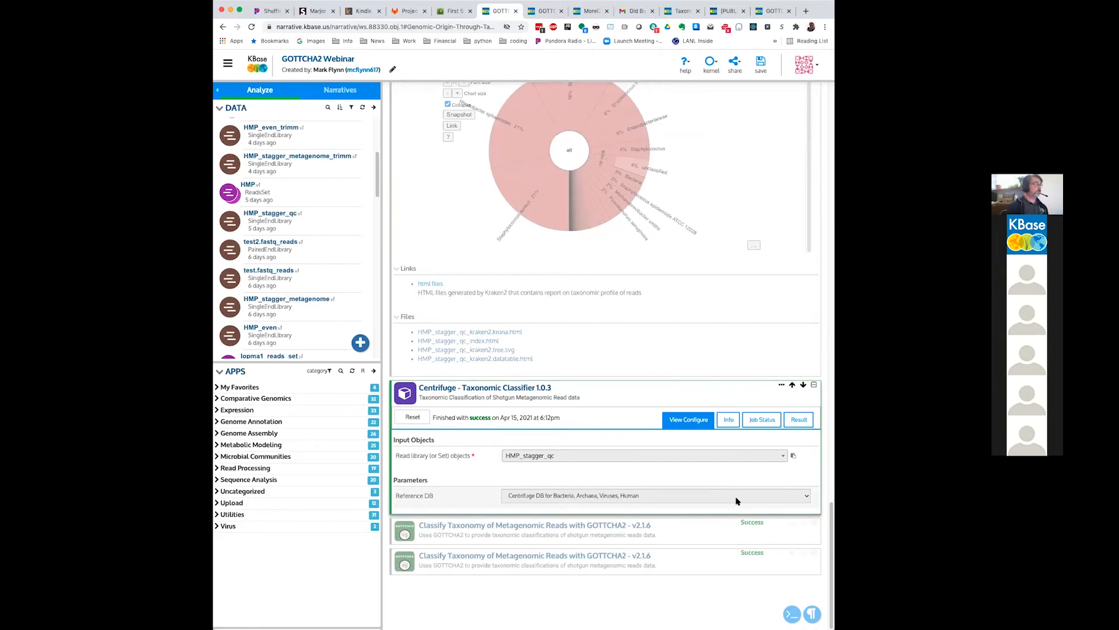
{"action": "left_click", "coordinate": [799, 419]}
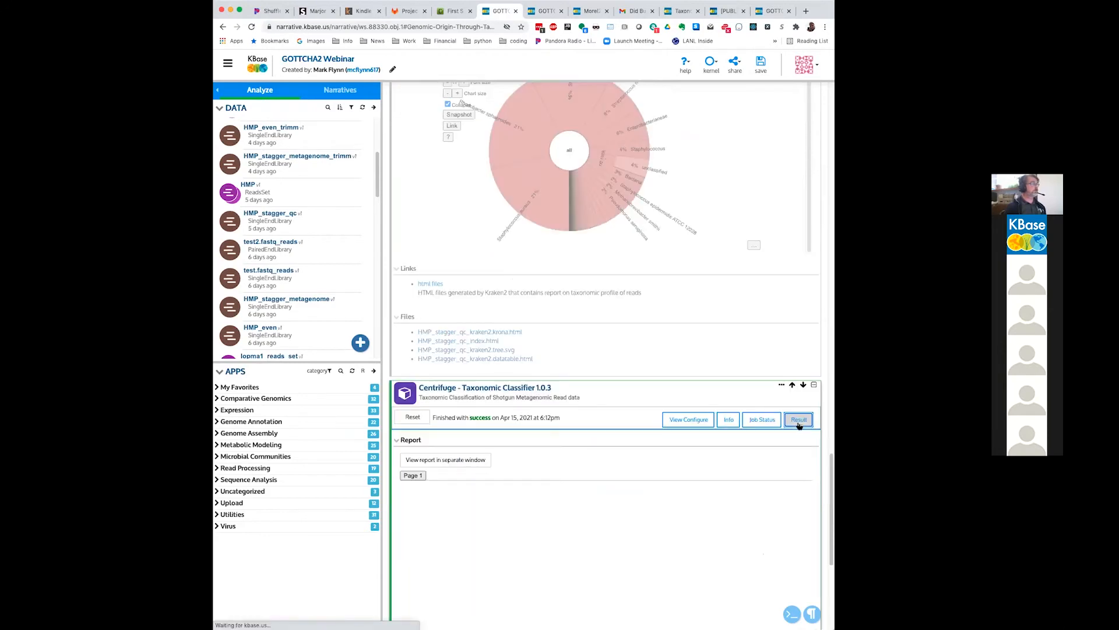
{"action": "scroll", "coordinate": [815, 474], "scroll_direction": "down", "scroll_amount": 2}
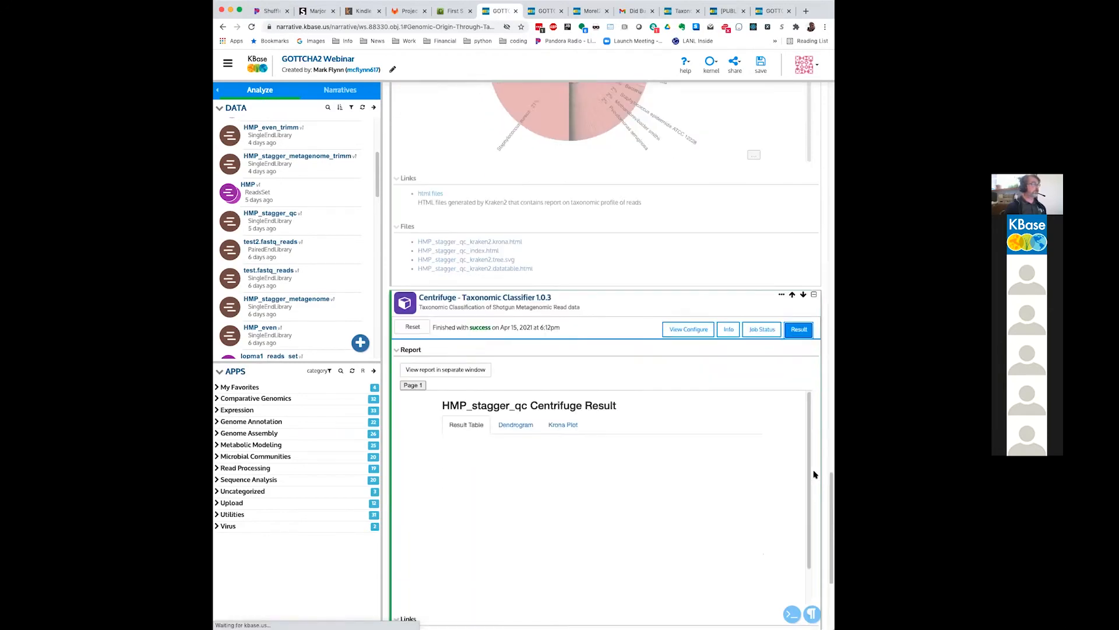
{"action": "scroll", "coordinate": [815, 474], "scroll_direction": "down", "scroll_amount": 1}
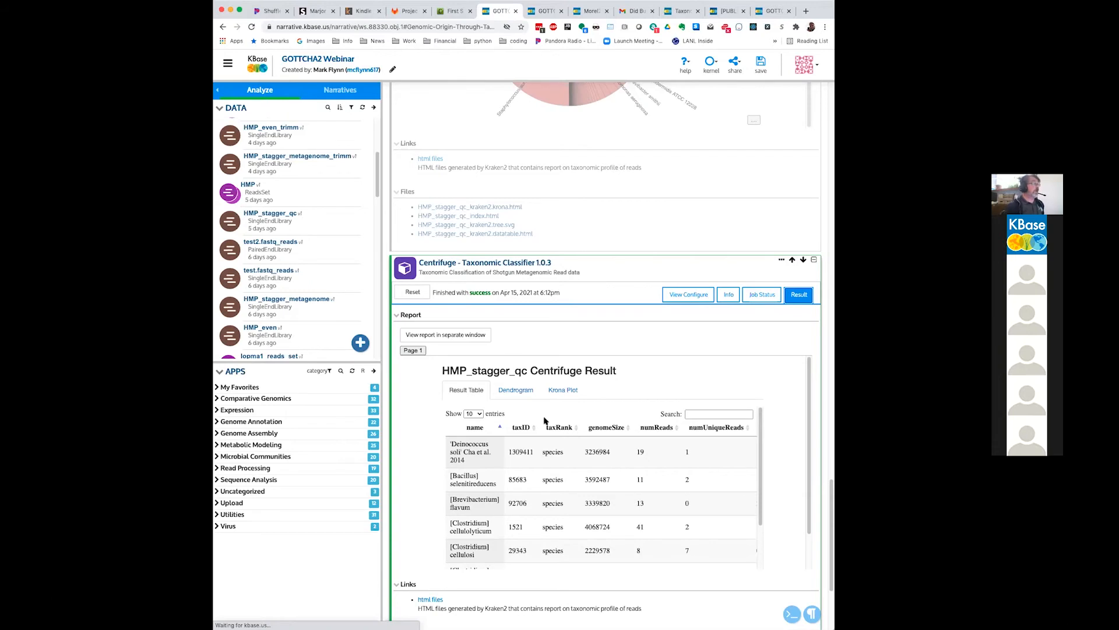
Step: Examine the dendrogram of the HMP_stagger_qc Centrifuge result from end to end
{"action": "left_click", "coordinate": [530, 395]}
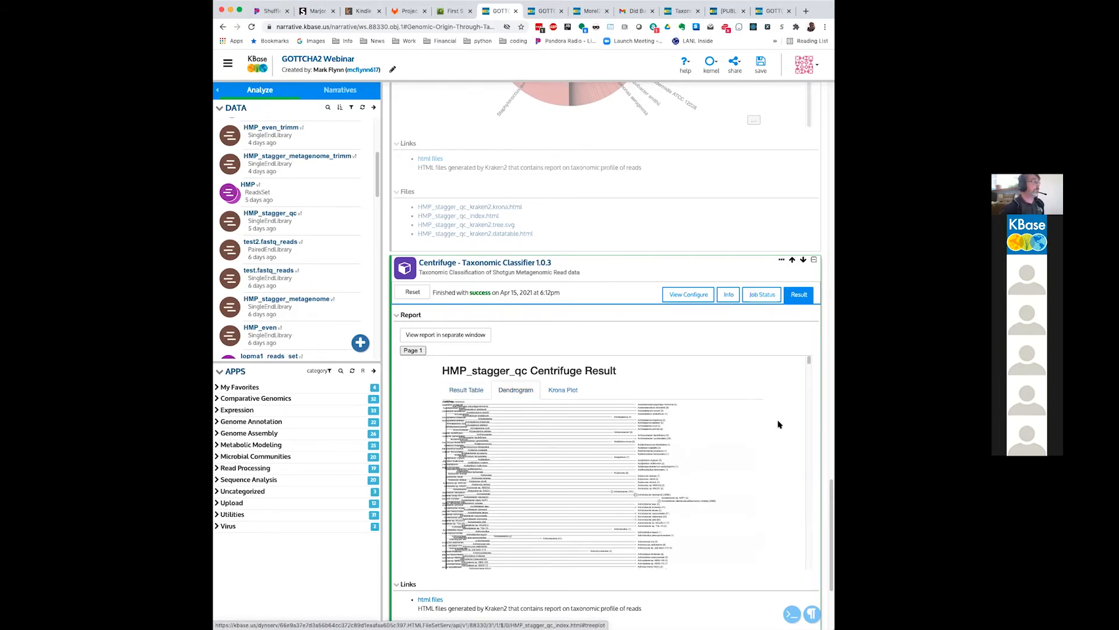
{"action": "scroll", "coordinate": [769, 429], "scroll_direction": "down", "scroll_amount": 5}
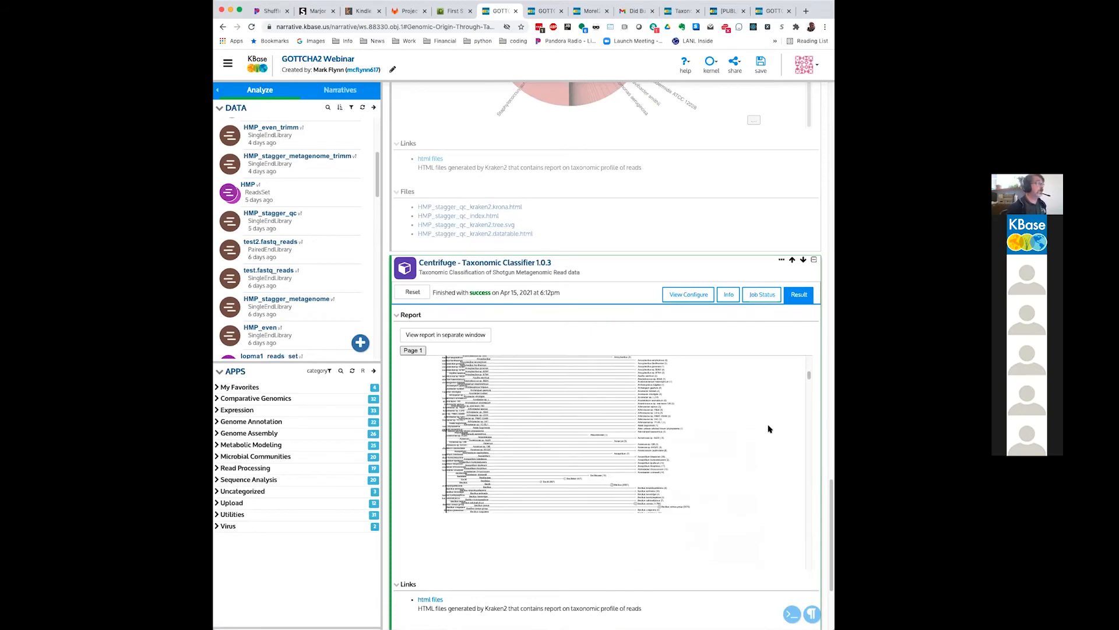
{"action": "scroll", "coordinate": [769, 429], "scroll_direction": "down", "scroll_amount": 5}
{"action": "scroll", "coordinate": [768, 429], "scroll_direction": "down", "scroll_amount": 7}
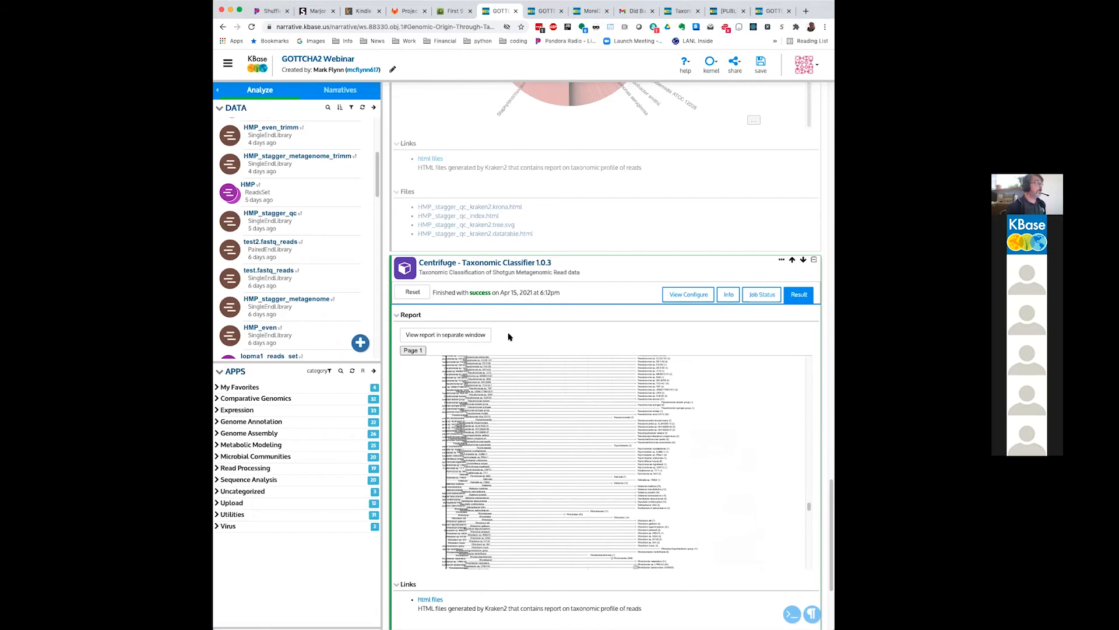
{"action": "scroll", "coordinate": [819, 406], "scroll_direction": "up", "scroll_amount": 1}
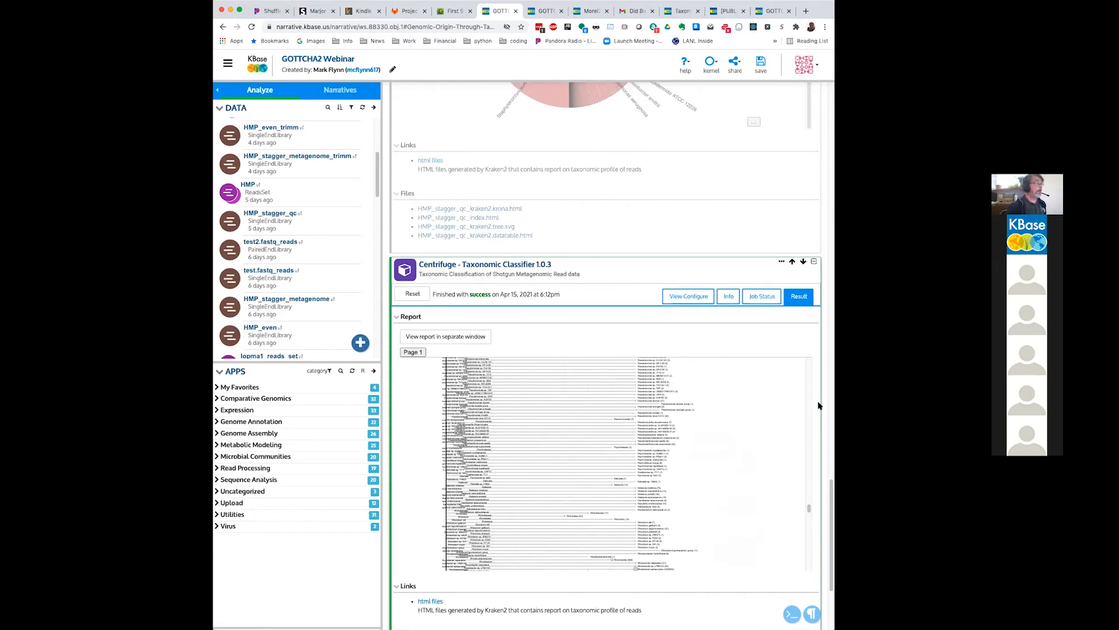
{"action": "scroll", "coordinate": [819, 406], "scroll_direction": "up", "scroll_amount": 15}
{"action": "scroll", "coordinate": [819, 406], "scroll_direction": "down", "scroll_amount": 3}
{"action": "scroll", "coordinate": [818, 406], "scroll_direction": "down", "scroll_amount": 4}
{"action": "scroll", "coordinate": [818, 406], "scroll_direction": "down", "scroll_amount": 8}
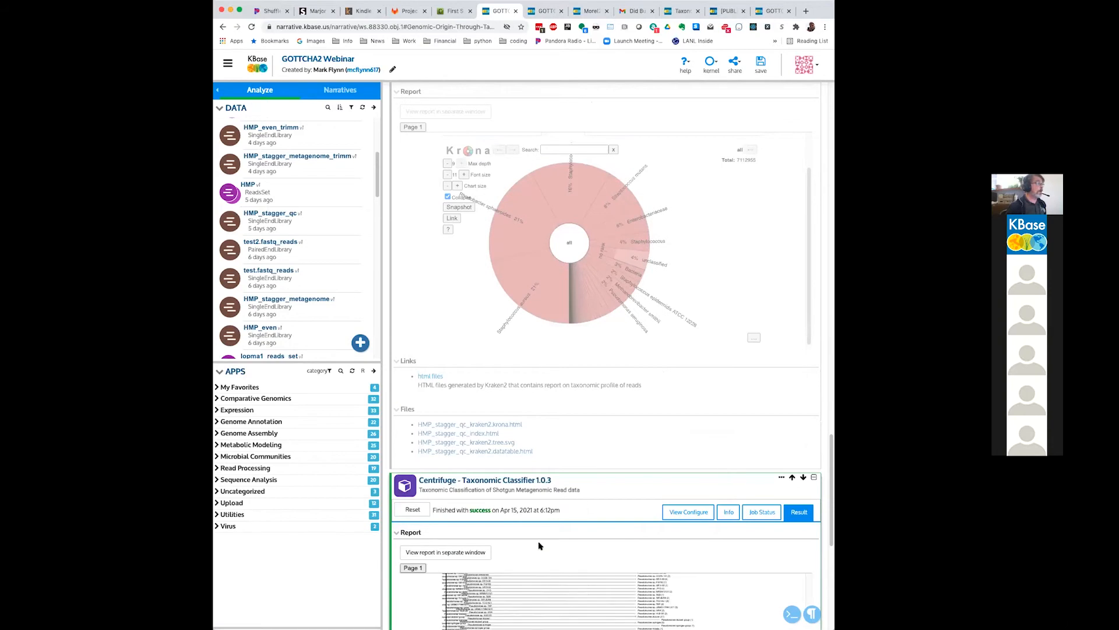
{"action": "scroll", "coordinate": [680, 548], "scroll_direction": "up", "scroll_amount": 1}
{"action": "scroll", "coordinate": [683, 548], "scroll_direction": "down", "scroll_amount": 3}
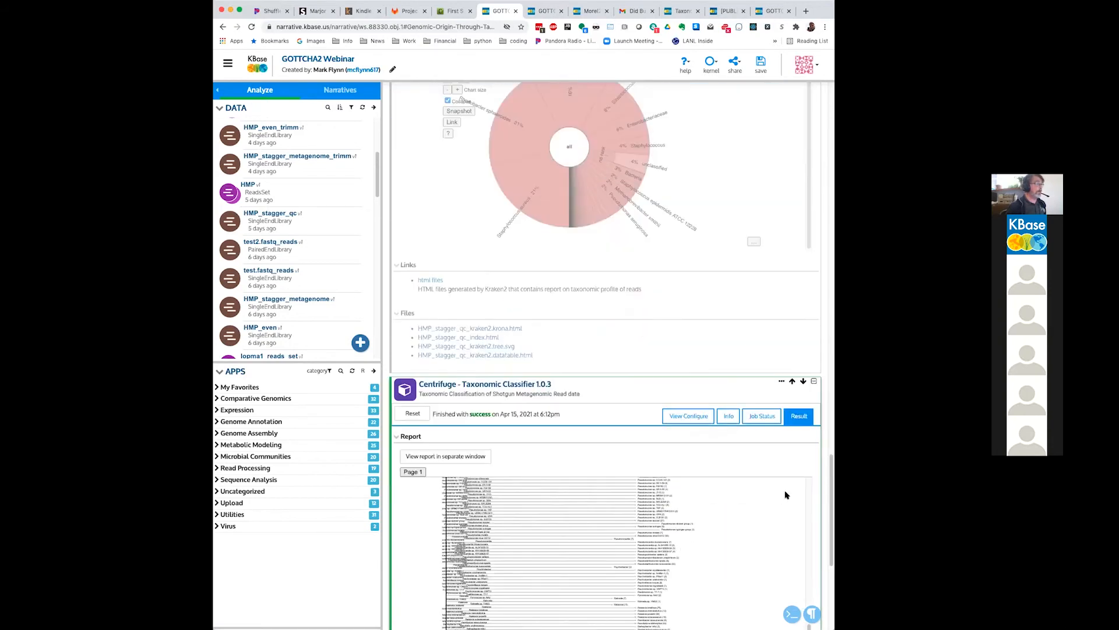
{"action": "scroll", "coordinate": [807, 492], "scroll_direction": "up", "scroll_amount": 15}
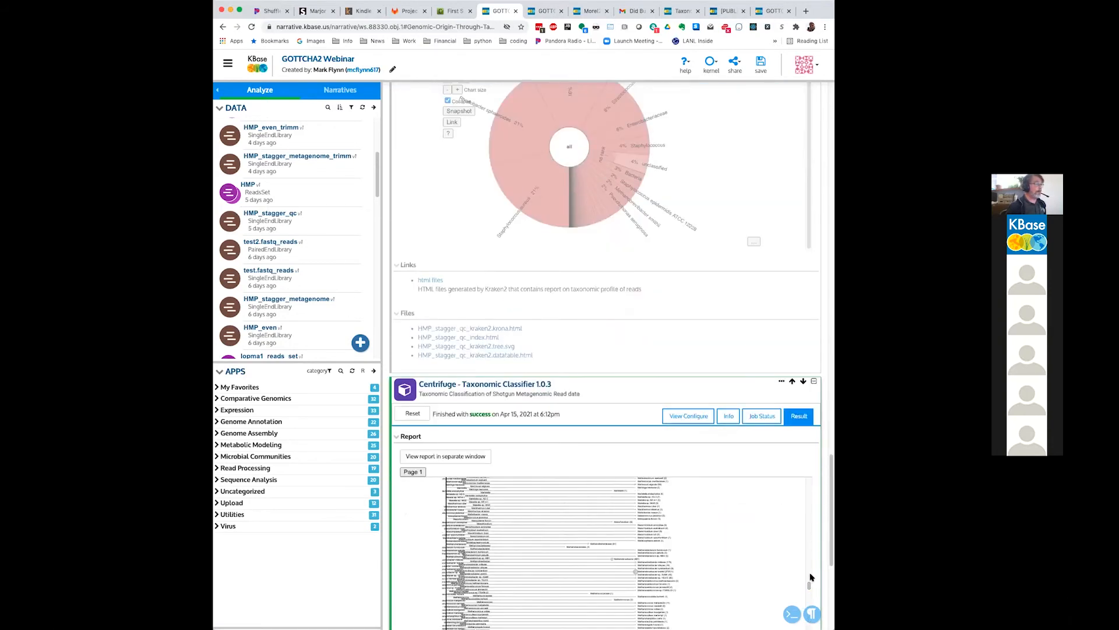
{"action": "left_click_drag", "start_coordinate": [809, 585], "coordinate": [801, 476]}
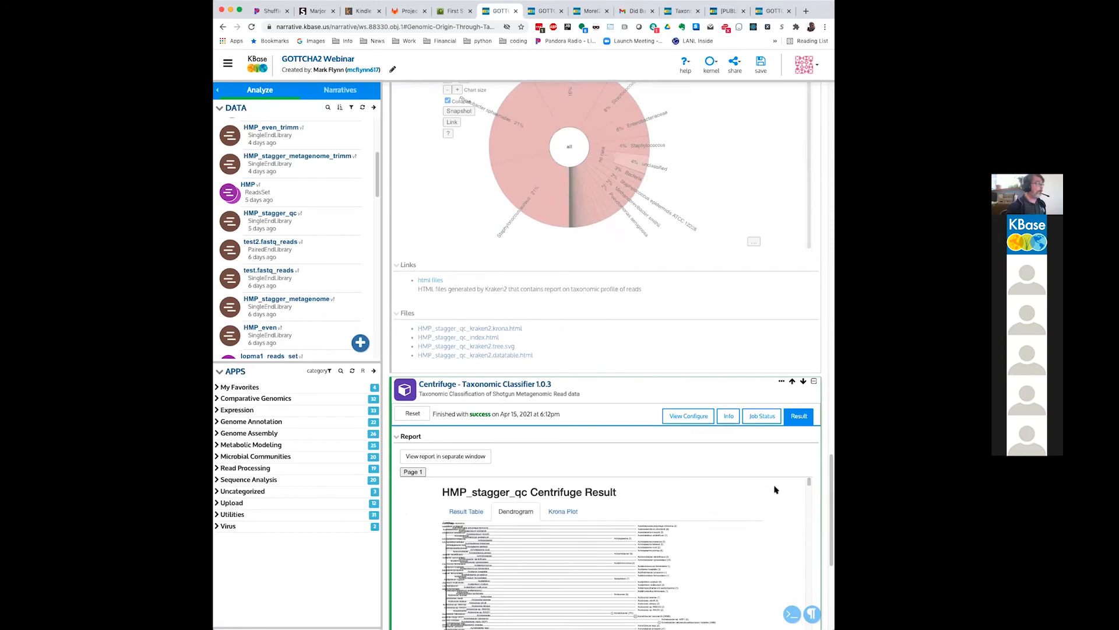
Step: View the Krona plot of the HMP_stagger_qc Centrifuge result and highlight its Streptococcus mutans wedge
{"action": "left_click", "coordinate": [563, 511]}
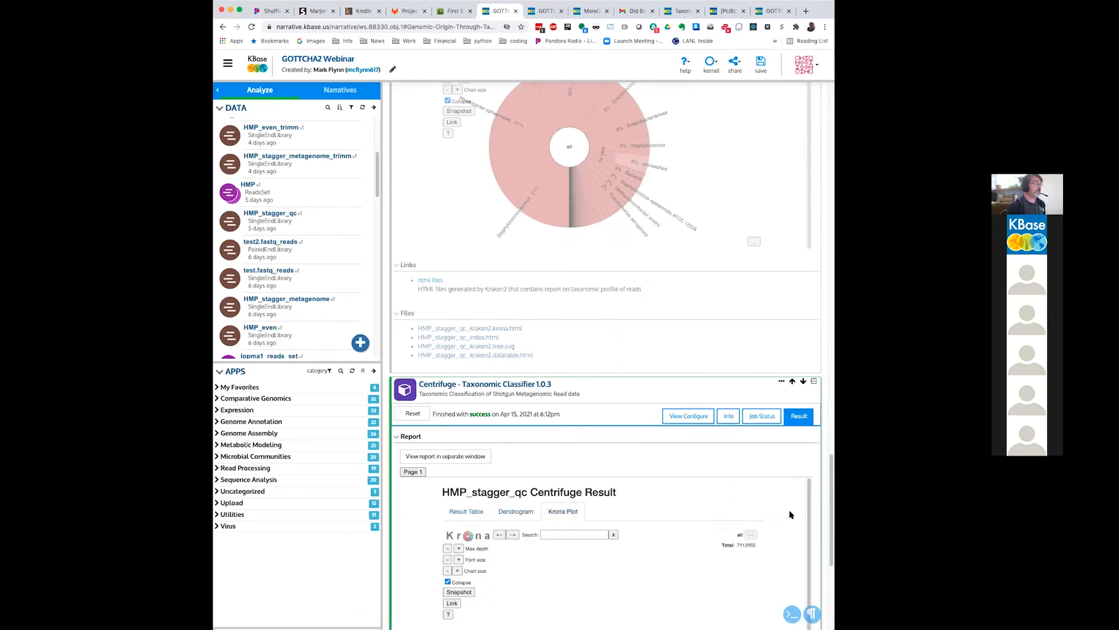
{"action": "scroll", "coordinate": [818, 528], "scroll_direction": "down", "scroll_amount": 2}
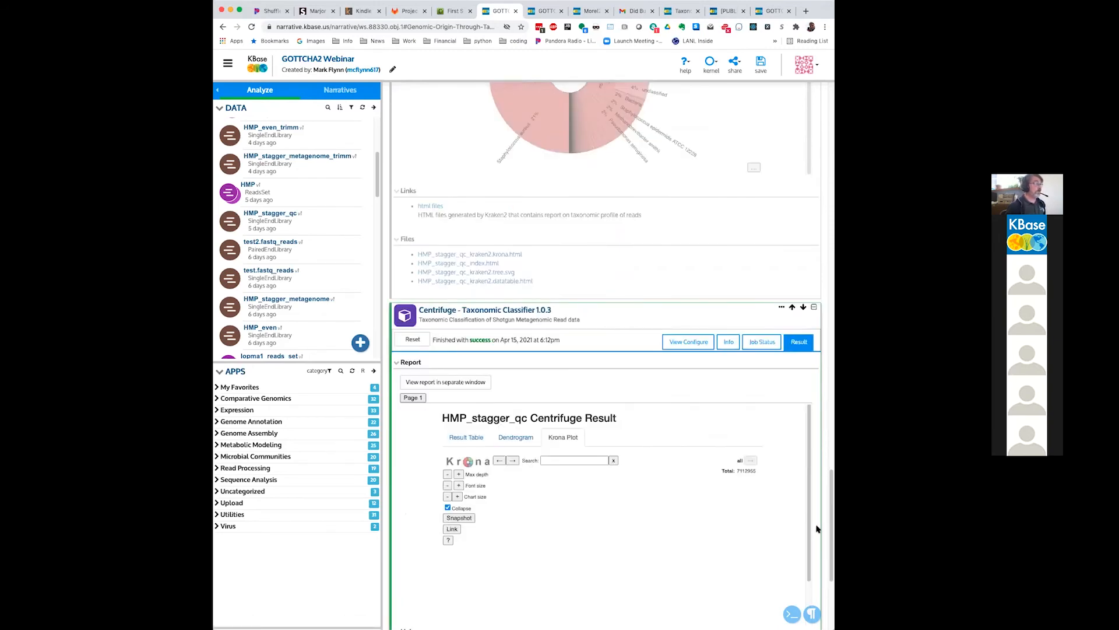
{"action": "scroll", "coordinate": [817, 528], "scroll_direction": "down", "scroll_amount": 3}
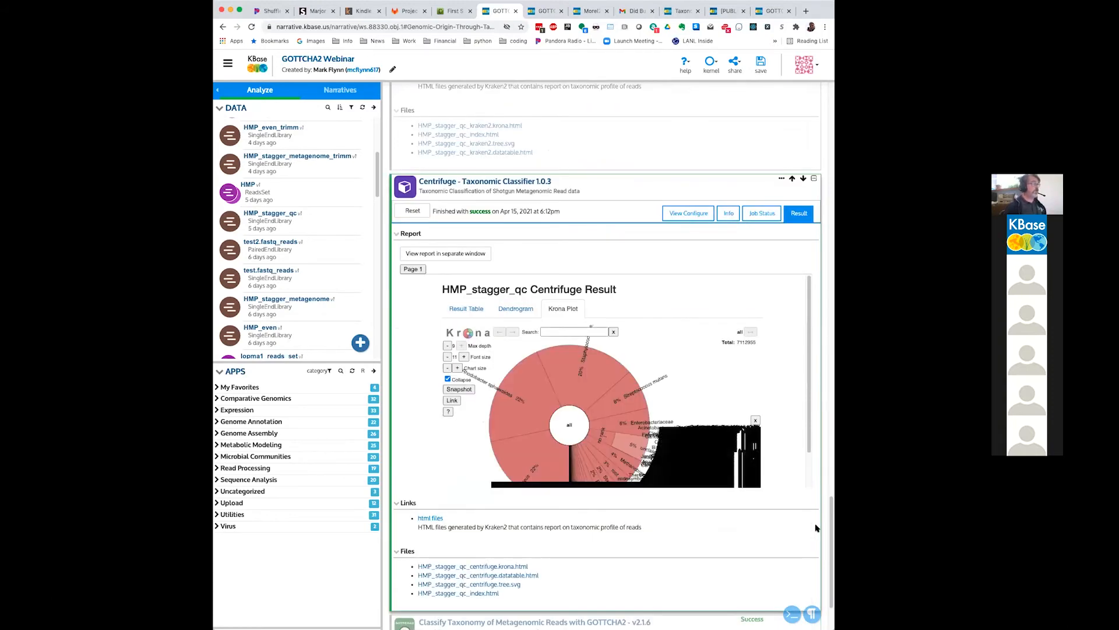
{"action": "scroll", "coordinate": [817, 528], "scroll_direction": "down", "scroll_amount": 1}
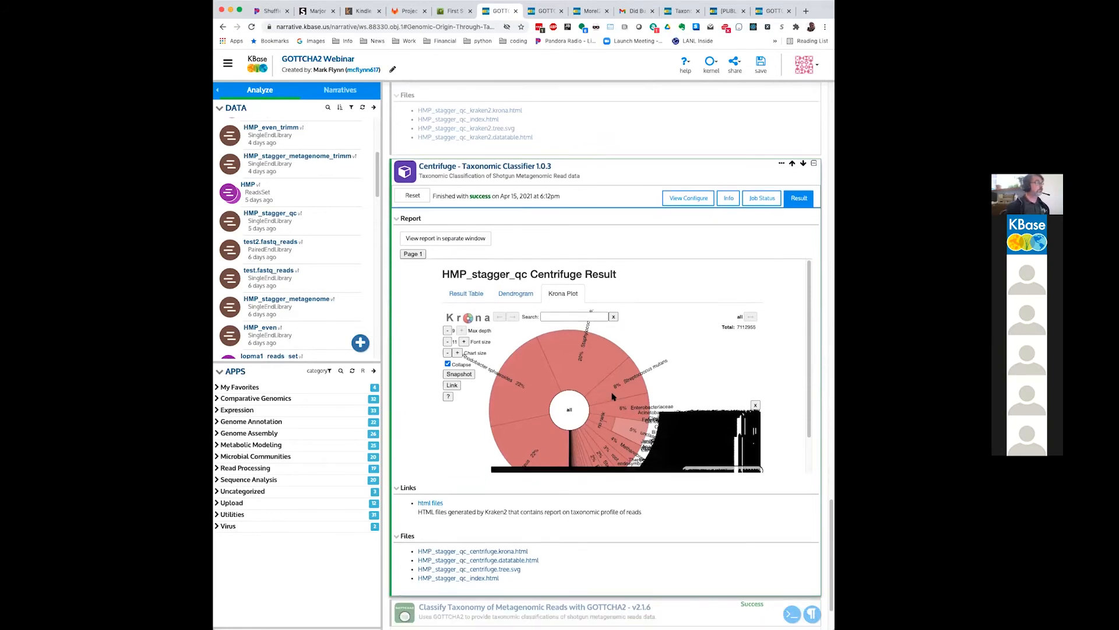
{"action": "scroll", "coordinate": [612, 398], "scroll_direction": "down", "scroll_amount": 1}
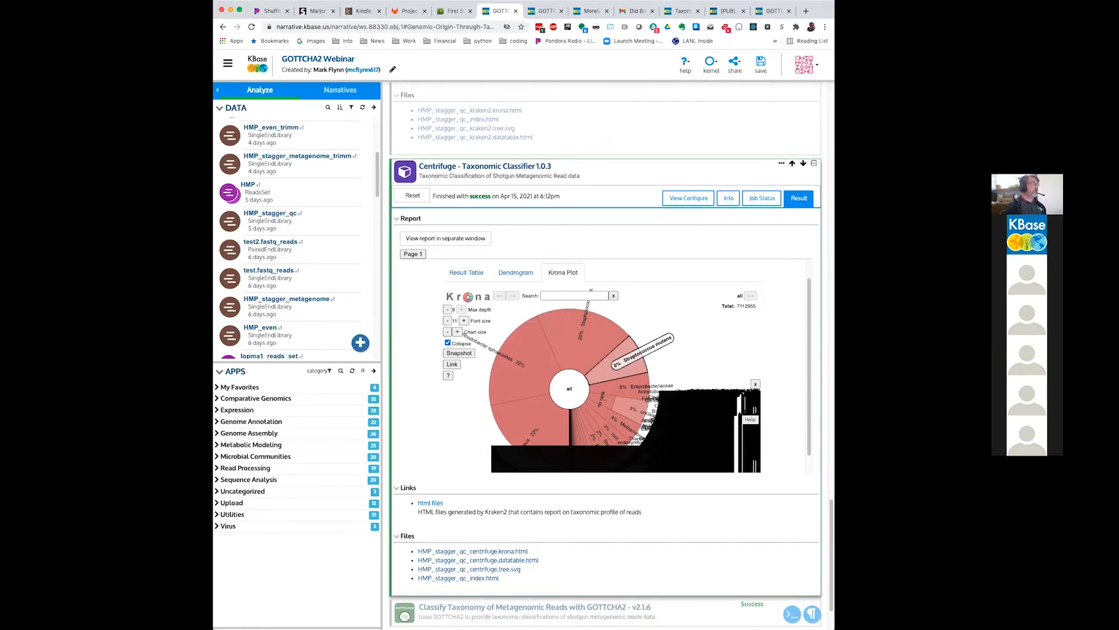
{"action": "scroll", "coordinate": [630, 352], "scroll_direction": "down", "scroll_amount": 1}
{"action": "left_click", "coordinate": [630, 352]}
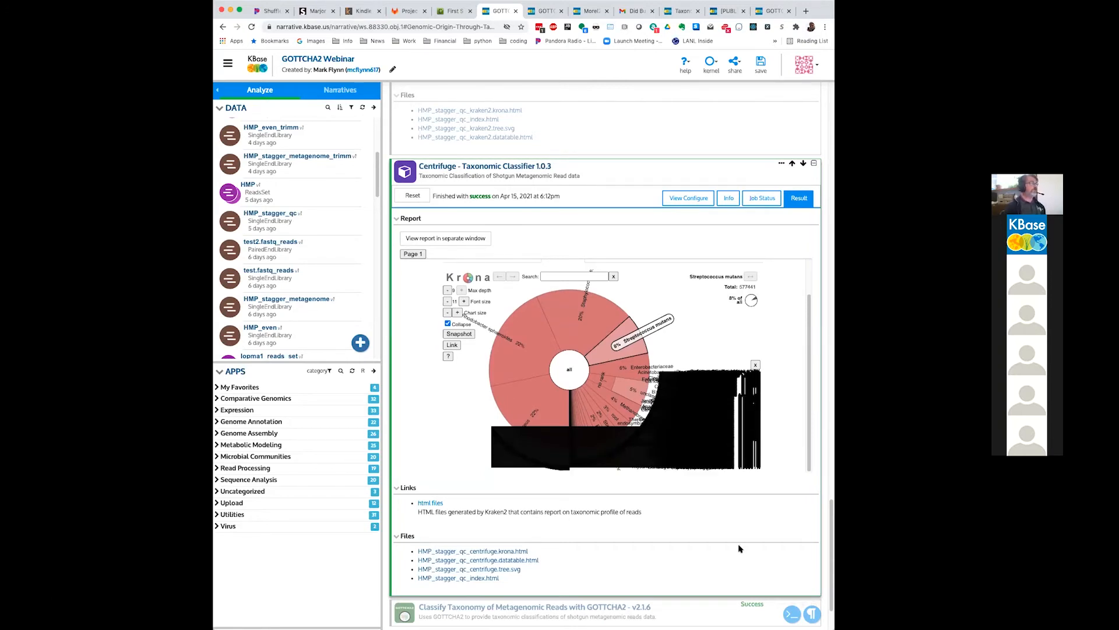
{"action": "scroll", "coordinate": [740, 548], "scroll_direction": "down", "scroll_amount": 2}
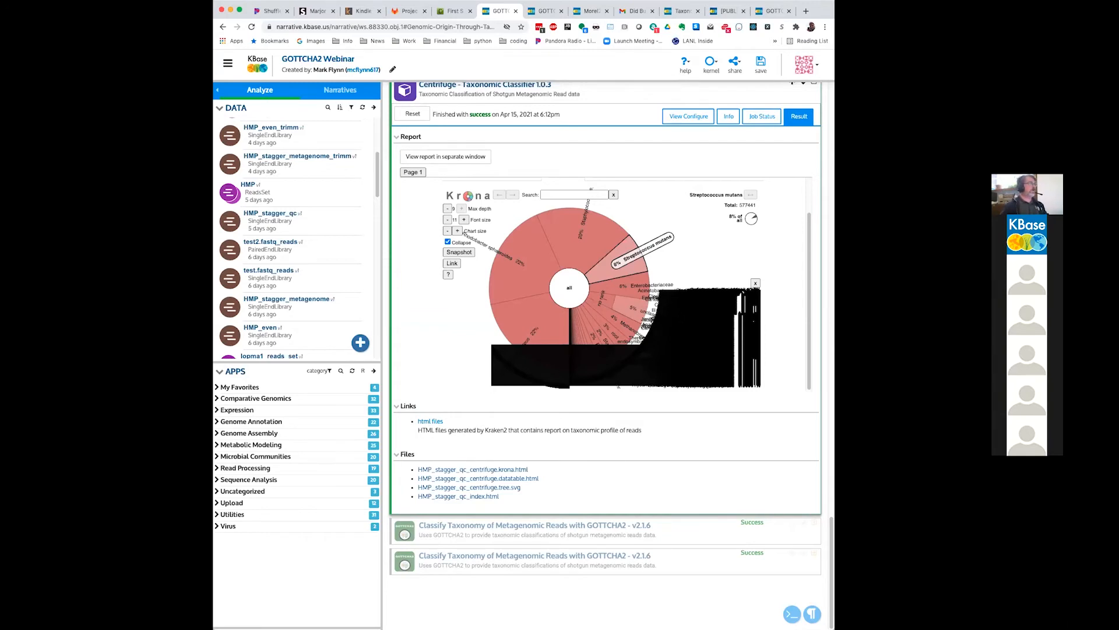
Step: Return to the GOTTCHA2 Webinar - Run narrative and replace the app search term with "ReadsSet"
{"action": "left_click", "coordinate": [546, 11]}
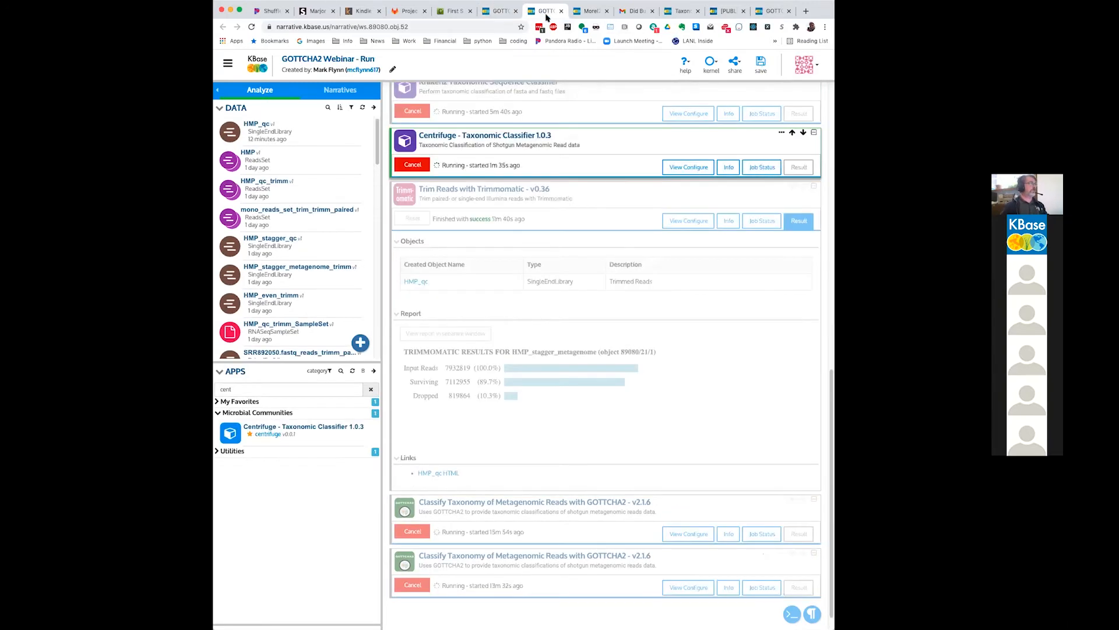
{"action": "scroll", "coordinate": [638, 402], "scroll_direction": "down", "scroll_amount": 1}
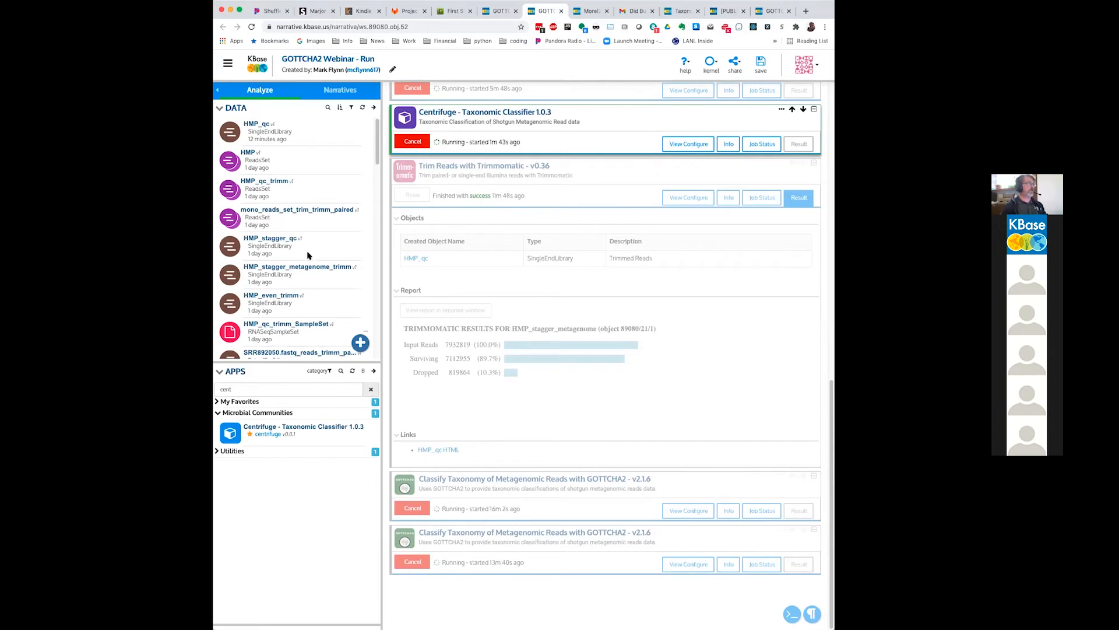
{"action": "left_click", "coordinate": [369, 391]}
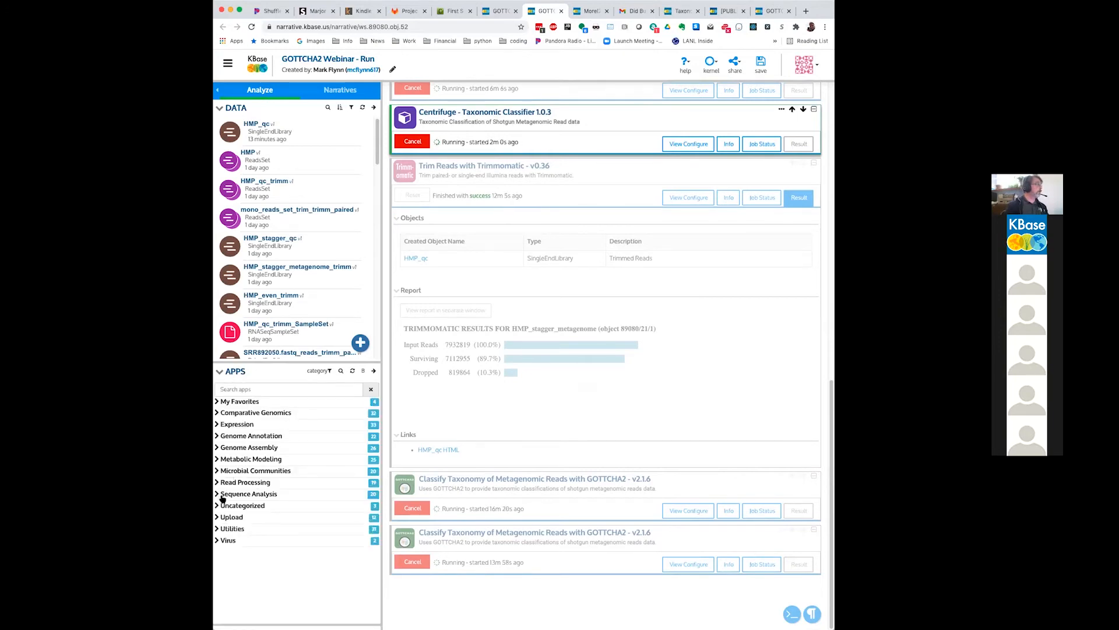
{"action": "left_click", "coordinate": [220, 528]}
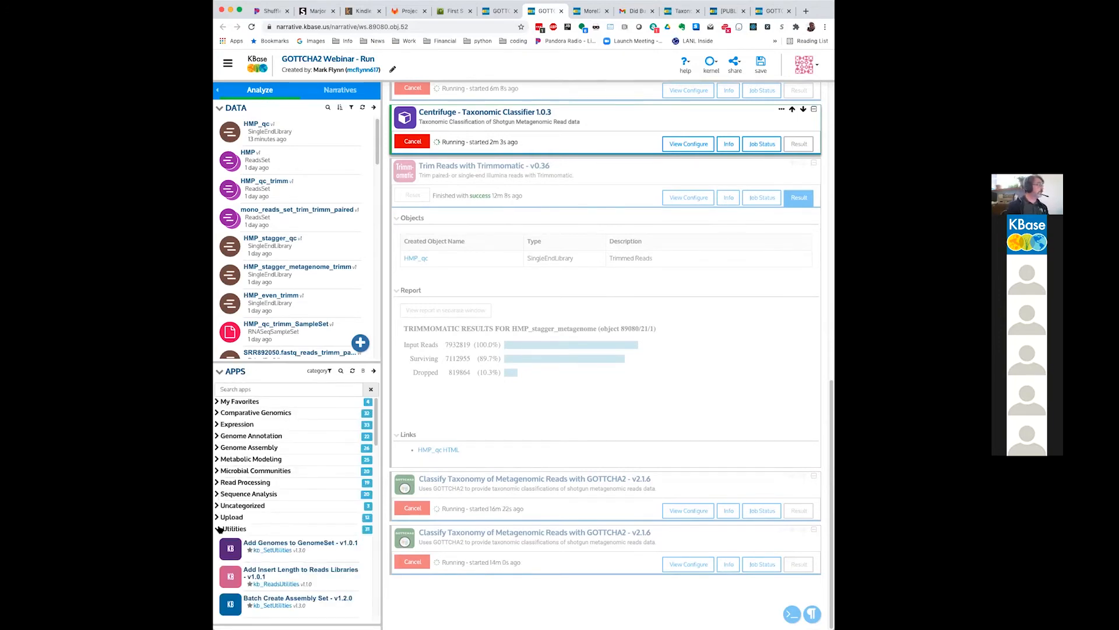
{"action": "left_click", "coordinate": [242, 388]}
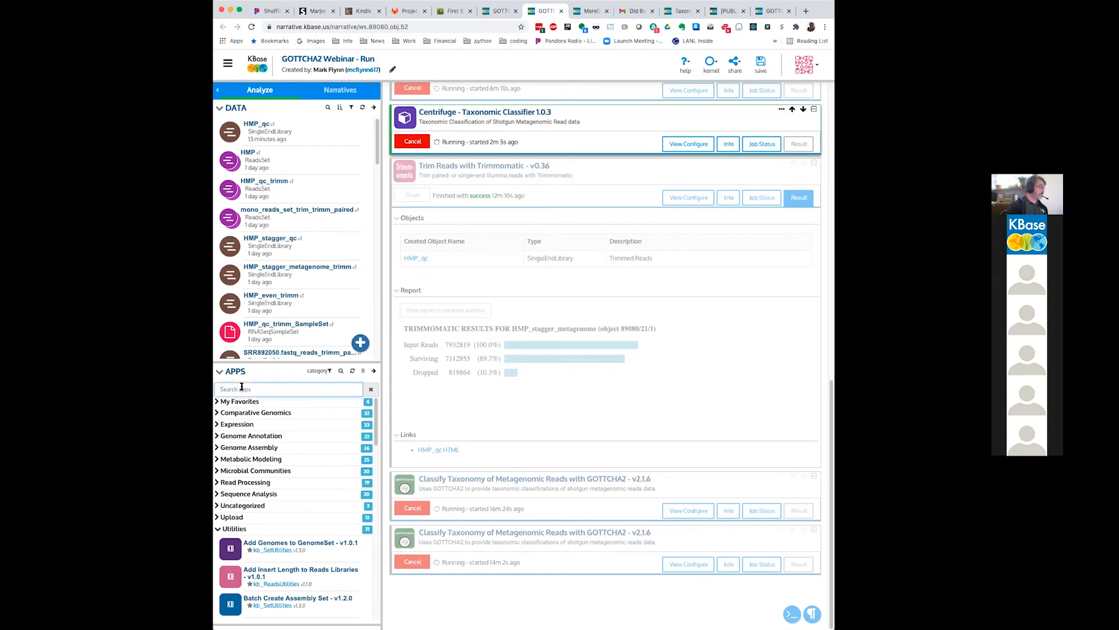
{"action": "type", "text": "ReadsS"}
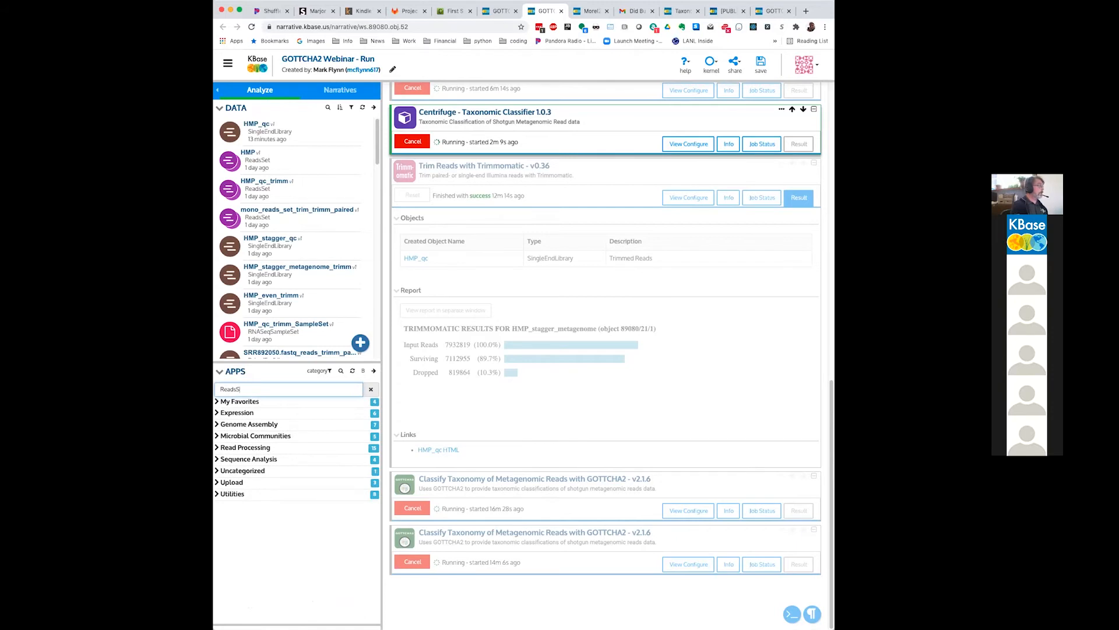
{"action": "type", "text": "et"}
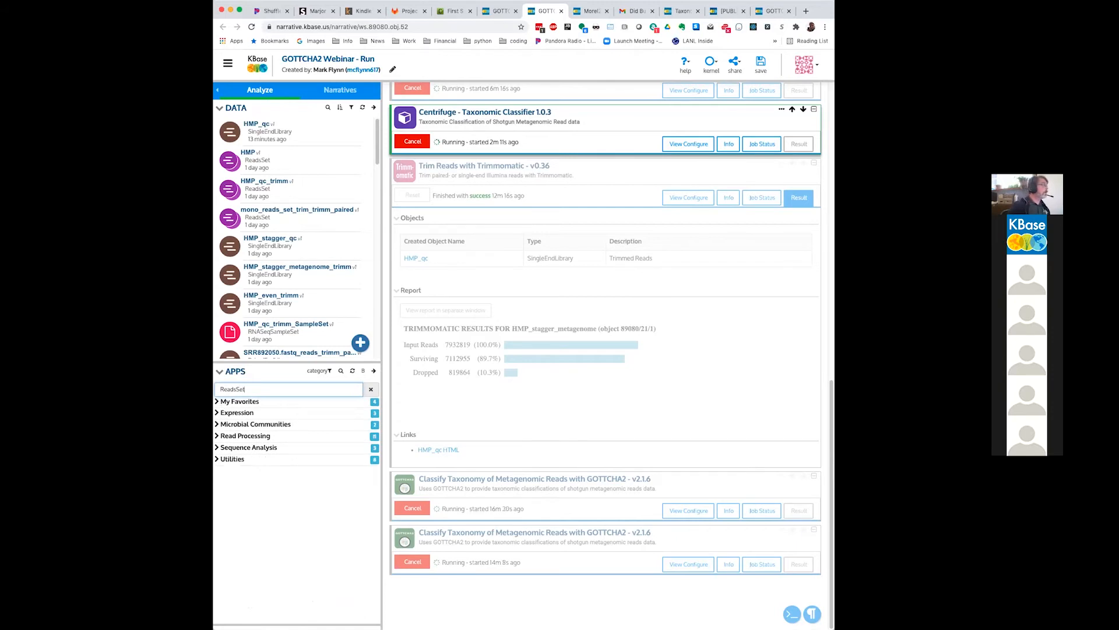
Step: Add the Build ReadsSet - v1.0.1 app from the Utilities category to the narrative
{"action": "left_click", "coordinate": [218, 459]}
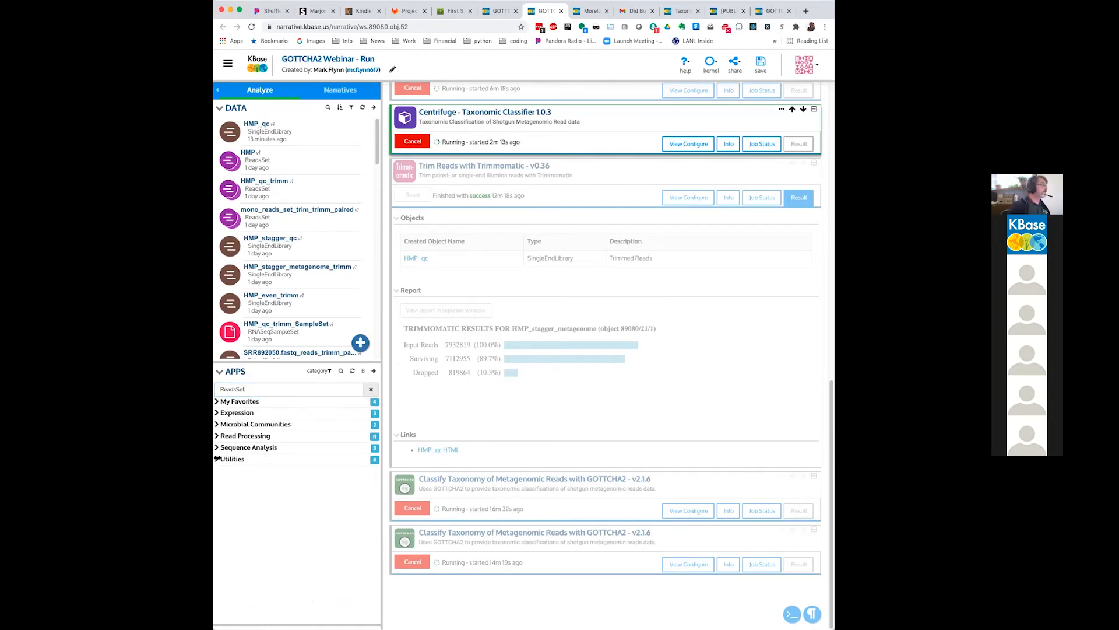
{"action": "left_click", "coordinate": [220, 459]}
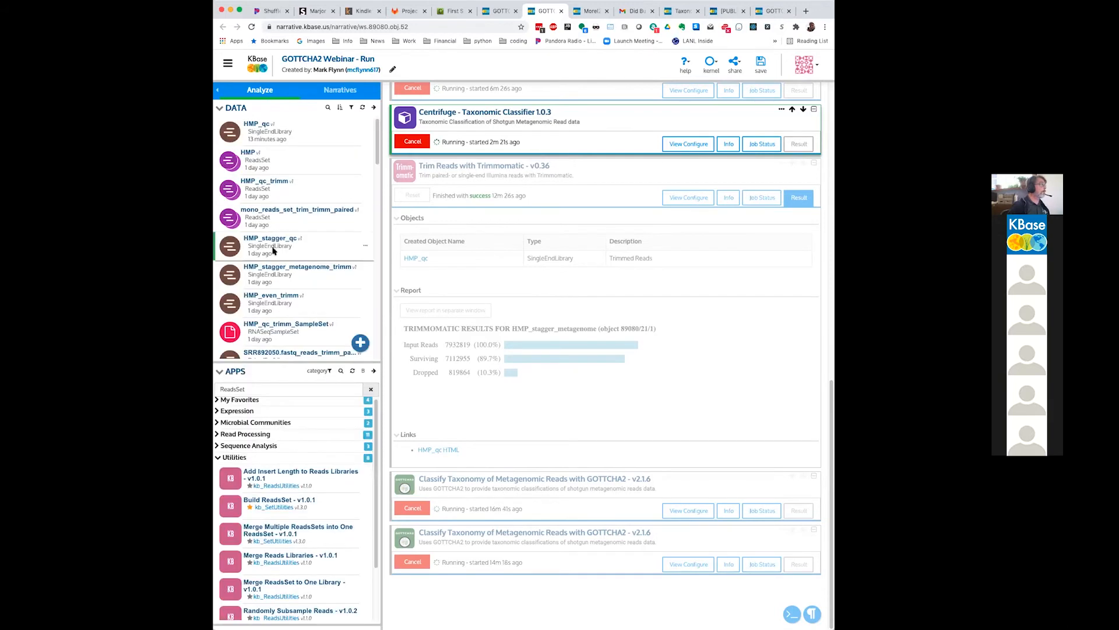
{"action": "left_click", "coordinate": [279, 501]}
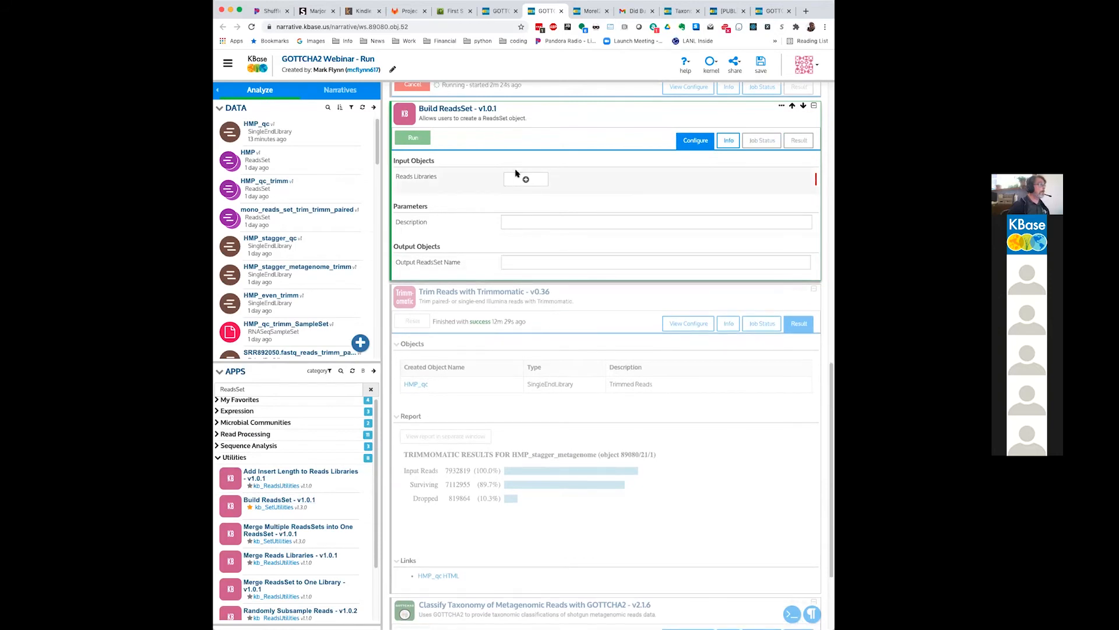
Step: Add 808_033_S05_R1_001.fastq_reads as the first reads library of the Build ReadsSet app
{"action": "left_click", "coordinate": [519, 178]}
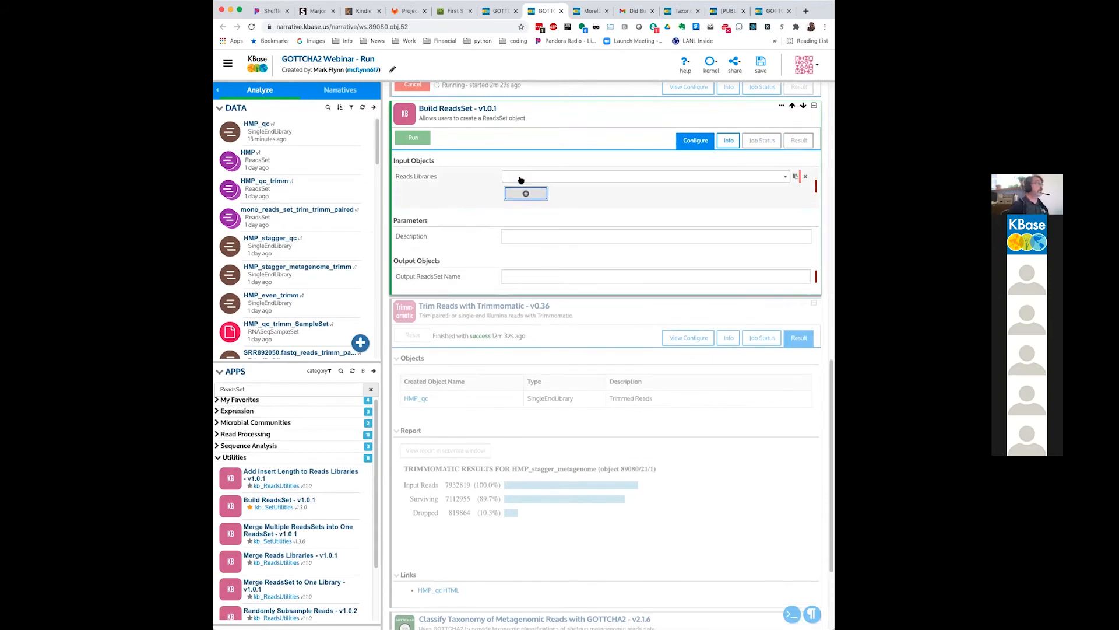
{"action": "left_click", "coordinate": [520, 179]}
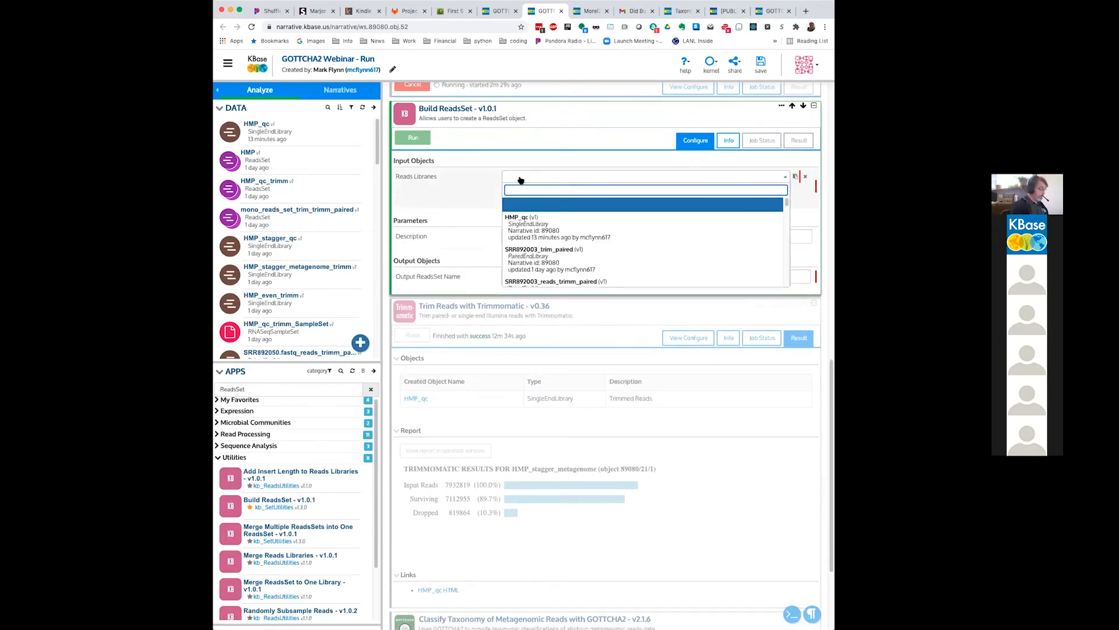
{"action": "type", "text": "808"}
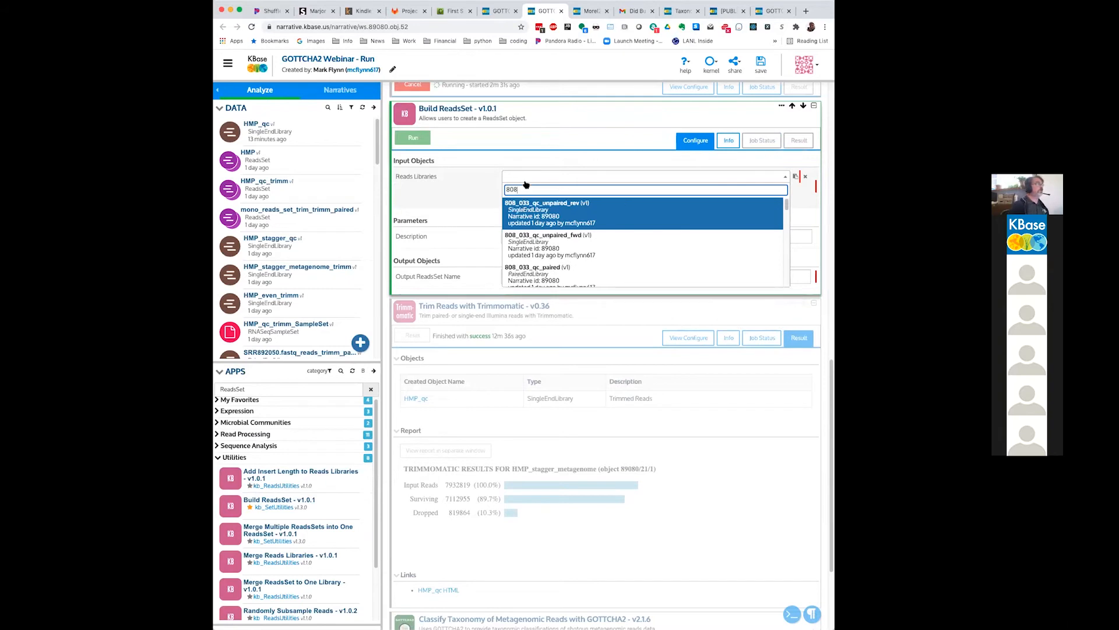
{"action": "scroll", "coordinate": [556, 240], "scroll_direction": "down", "scroll_amount": 1}
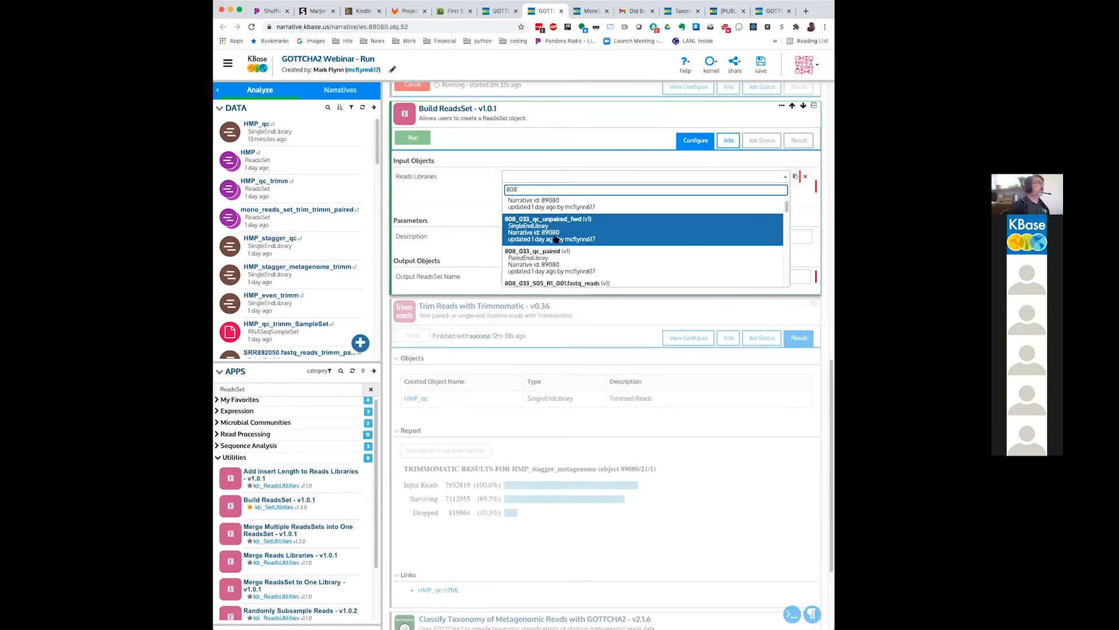
{"action": "scroll", "coordinate": [556, 239], "scroll_direction": "down", "scroll_amount": 2}
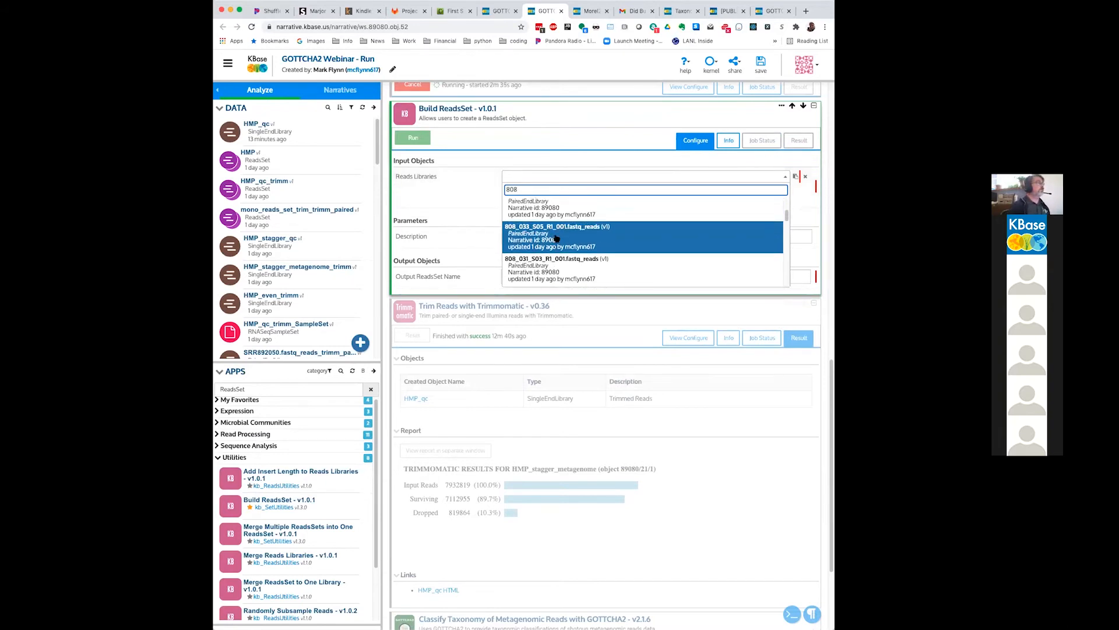
{"action": "left_click", "coordinate": [555, 239]}
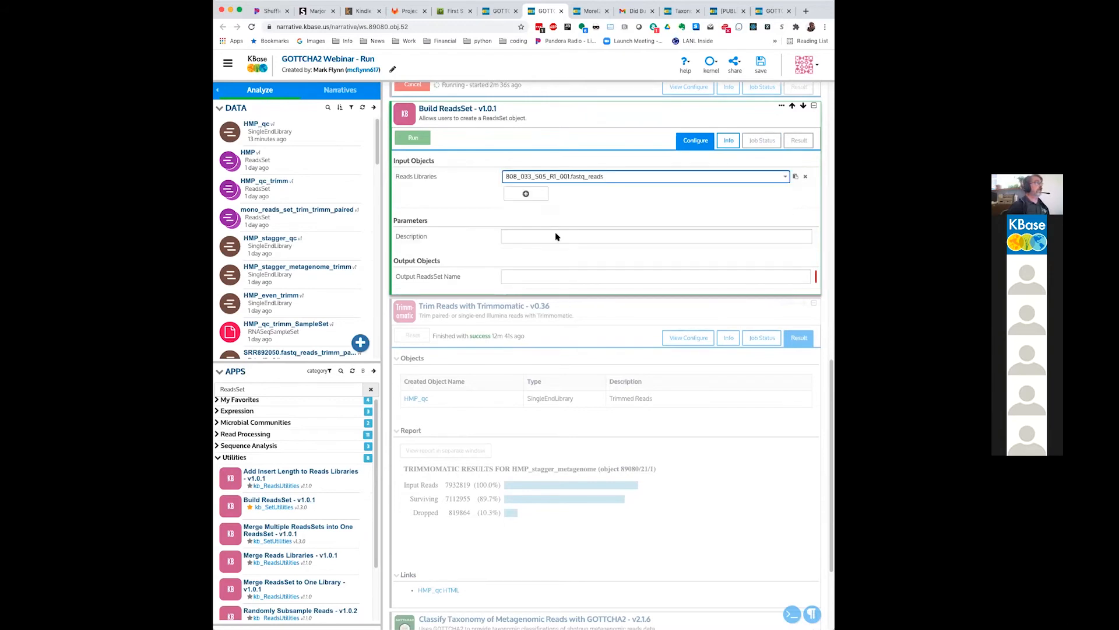
Step: Add 808_031_S03_R1_001.fastq_reads as the second reads library, filtering the choices by "808"
{"action": "left_click", "coordinate": [527, 194]}
{"action": "left_click", "coordinate": [529, 194]}
{"action": "scroll", "coordinate": [554, 241], "scroll_direction": "down", "scroll_amount": 2}
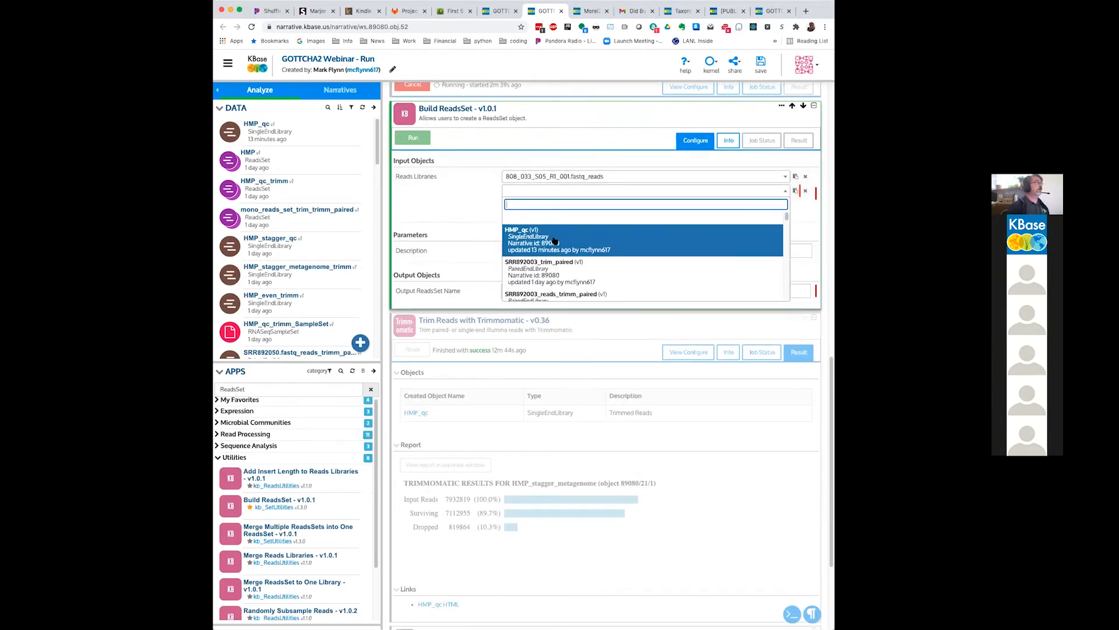
{"action": "scroll", "coordinate": [554, 241], "scroll_direction": "down", "scroll_amount": 4}
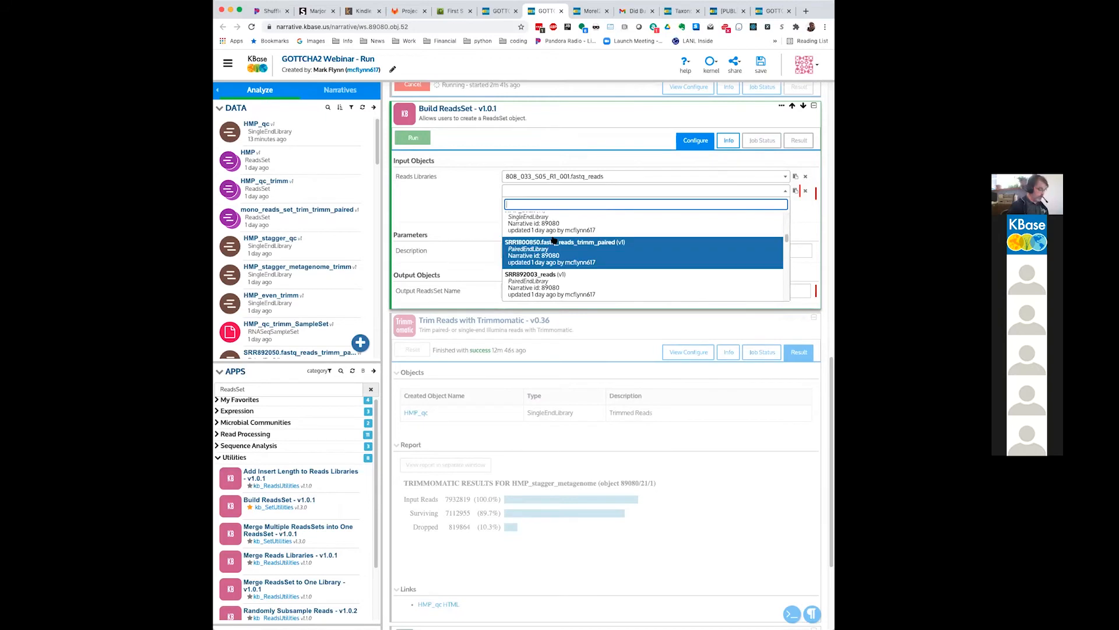
{"action": "type", "text": "808"}
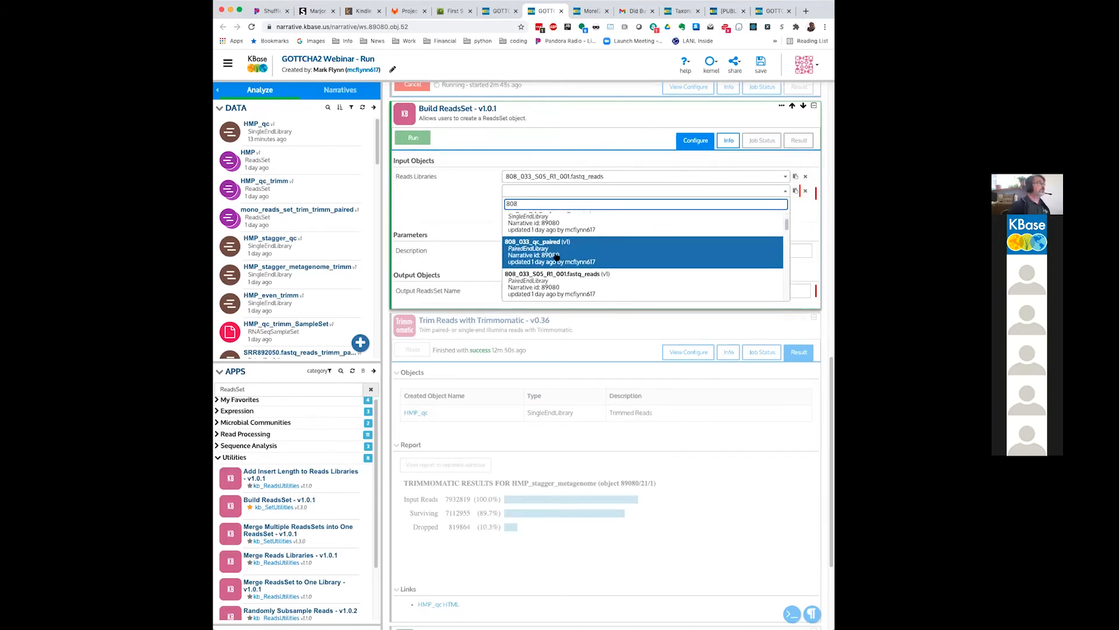
{"action": "scroll", "coordinate": [557, 275], "scroll_direction": "down", "scroll_amount": 1}
{"action": "scroll", "coordinate": [558, 274], "scroll_direction": "down", "scroll_amount": 3}
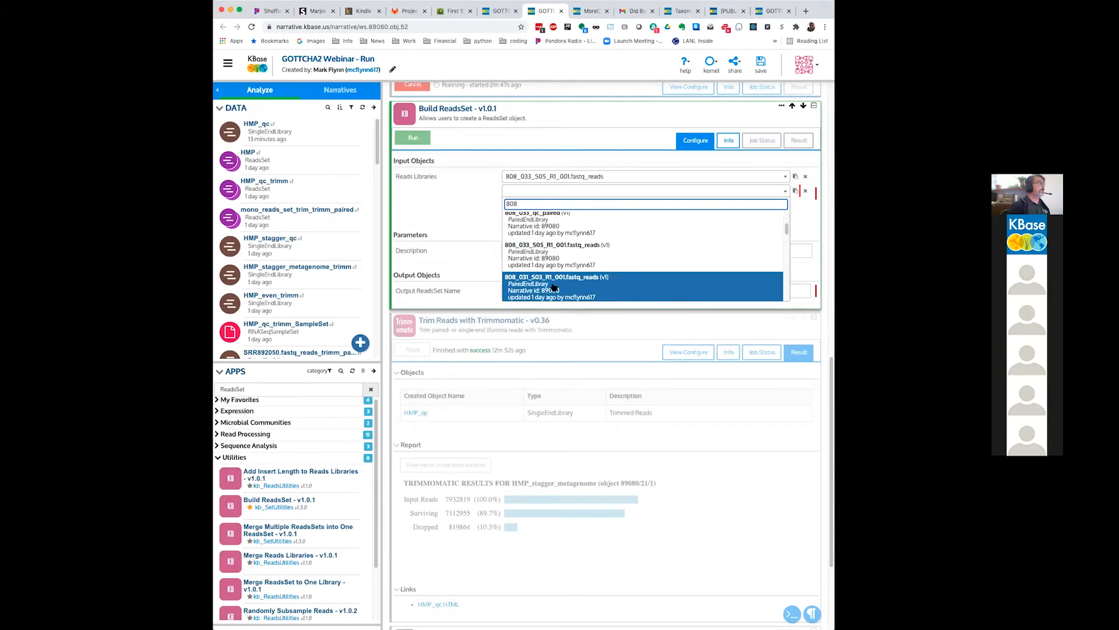
{"action": "left_click", "coordinate": [555, 280]}
Step: Add a third reads library entry and set it to 808_033_S05_R1_001.fastq_reads
{"action": "left_click", "coordinate": [525, 208]}
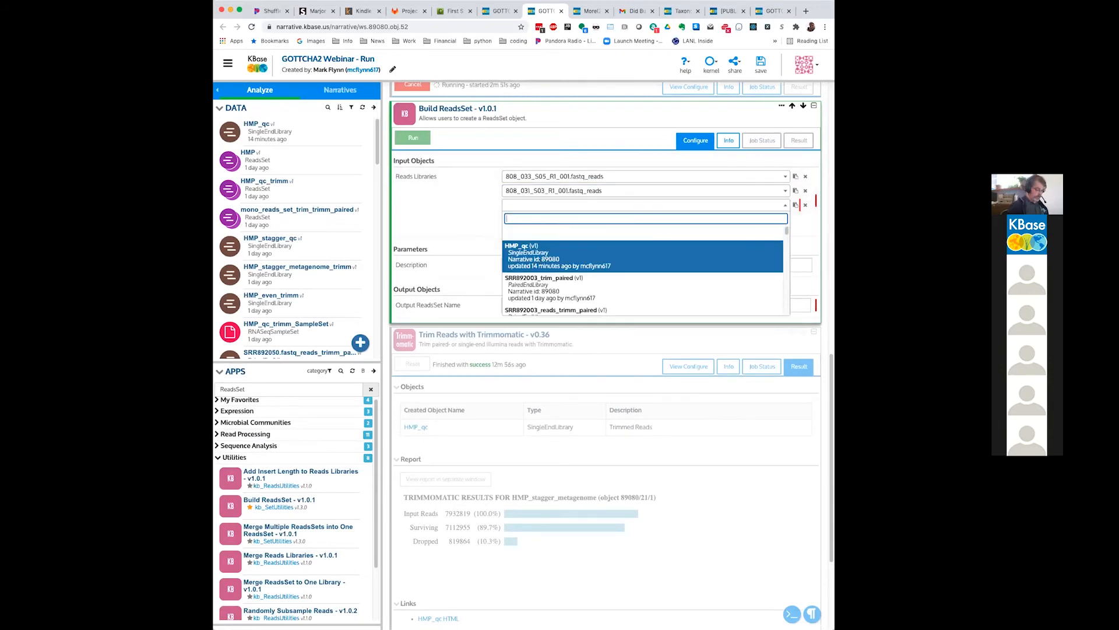
{"action": "type", "text": "808"}
{"action": "scroll", "coordinate": [551, 281], "scroll_direction": "down", "scroll_amount": 2}
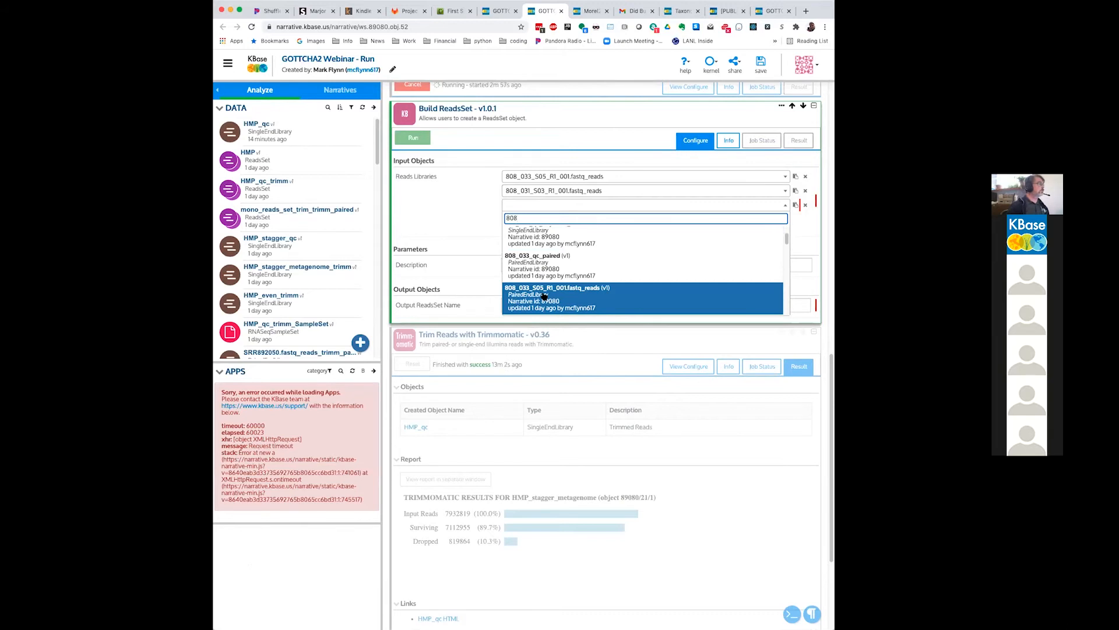
{"action": "scroll", "coordinate": [545, 296], "scroll_direction": "down", "scroll_amount": 1}
{"action": "left_click", "coordinate": [544, 296]}
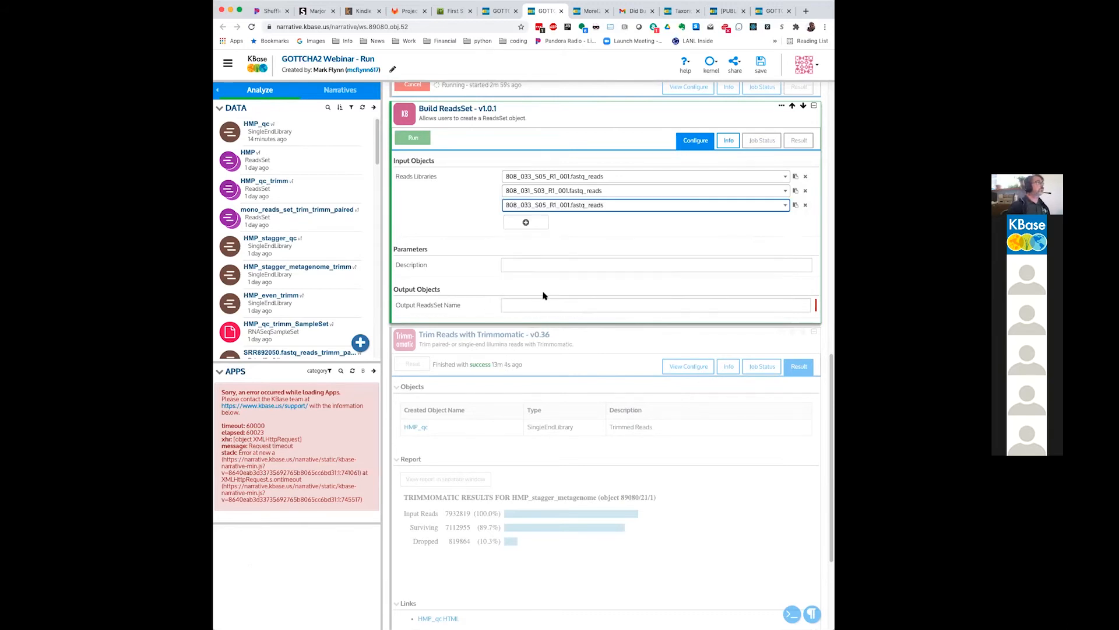
Step: Give the output ReadsSet a name with the prefix "808_" and run the Build ReadsSet app
{"action": "left_click", "coordinate": [582, 305]}
{"action": "type", "text": "808"}
{"action": "key", "text": "BackSpace"}
{"action": "key", "text": "BackSpace"}
{"action": "key", "text": "BackSpace"}
{"action": "type", "text": "8"}
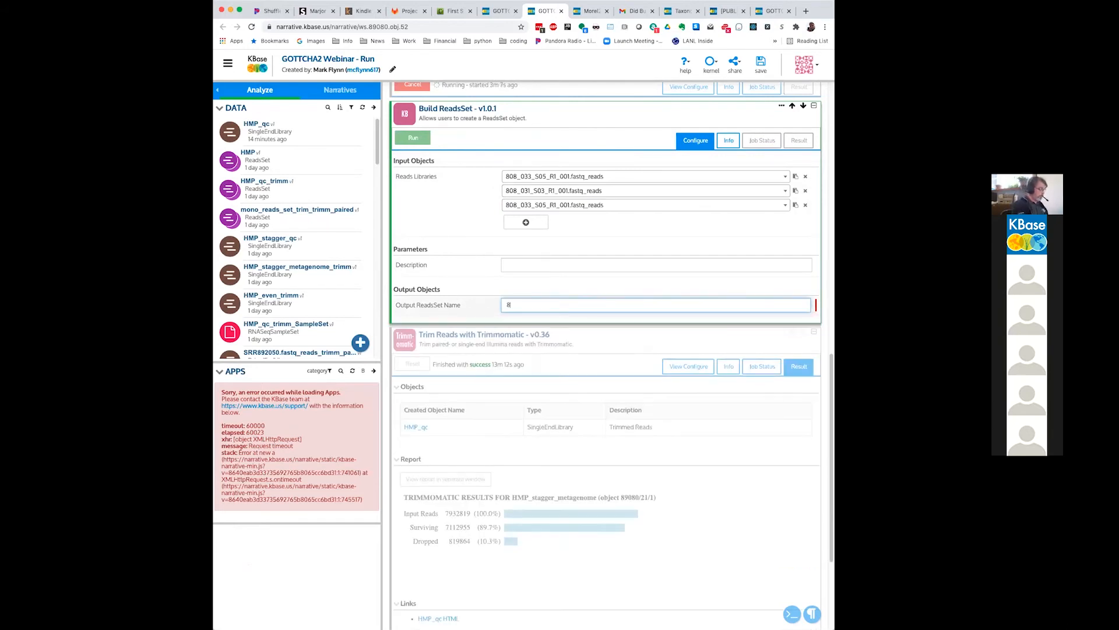
{"action": "type", "text": "08_read"}
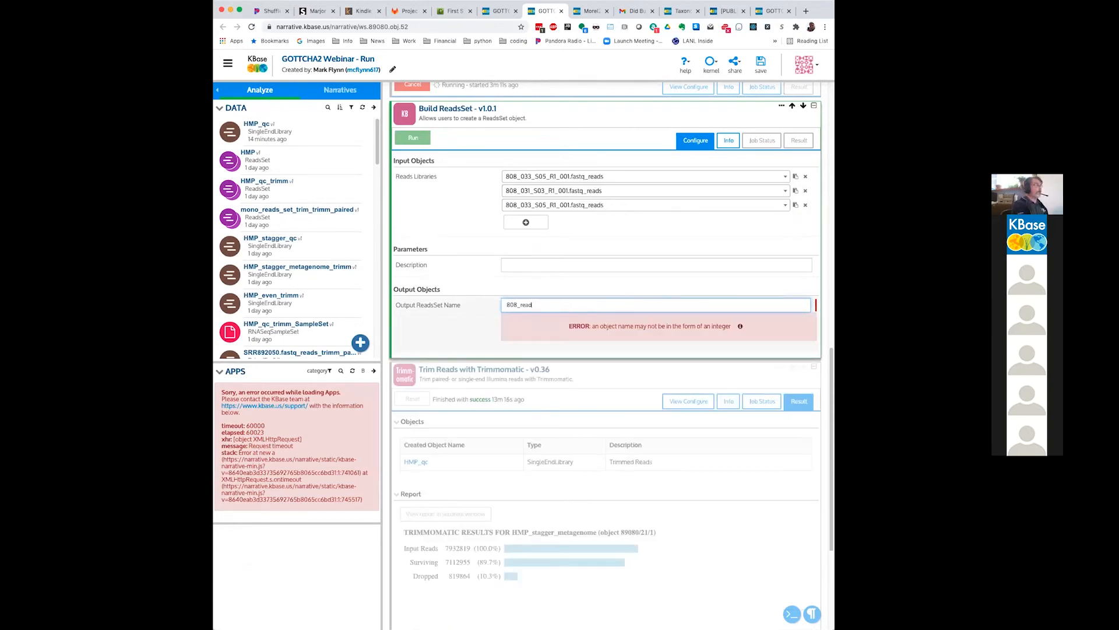
{"action": "type", "text": "s"}
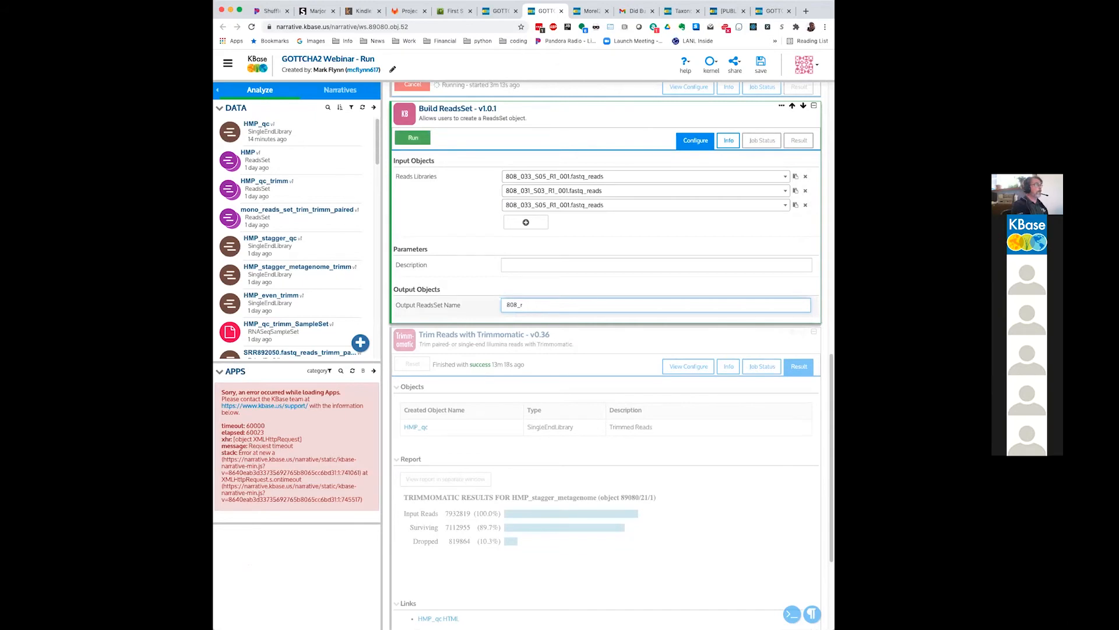
{"action": "type", "text": "sSet"}
{"action": "left_click", "coordinate": [415, 138]}
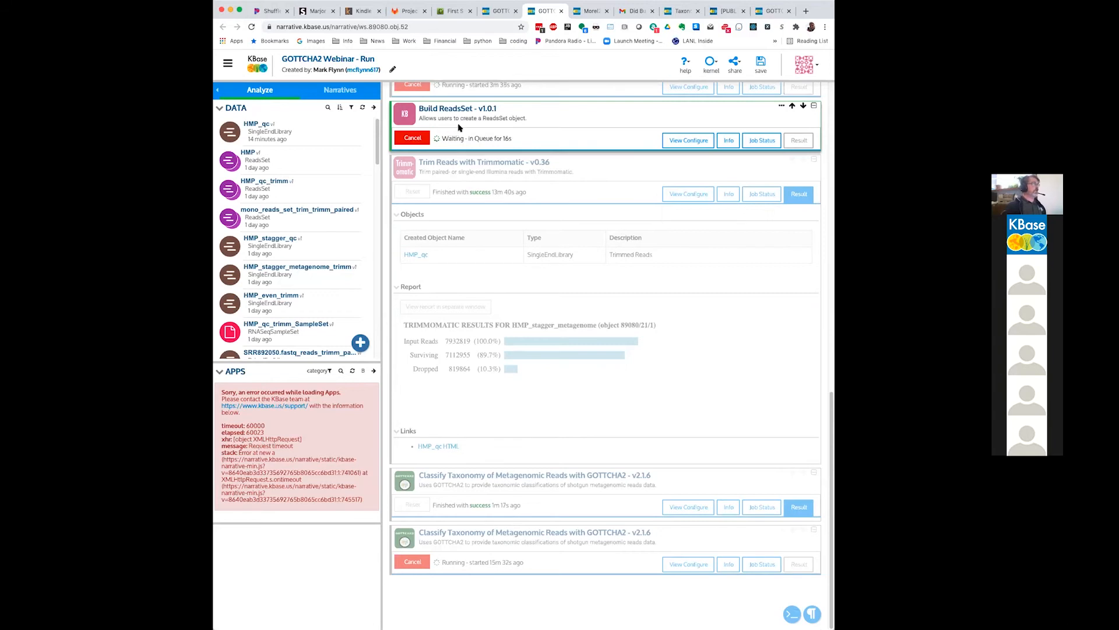
Step: Switch to the GOTTCHA2 Webinar narrative and open the result of the GOTTCHA2 run on mono_reads_set_trim_trimm_paired
{"action": "left_click", "coordinate": [496, 11]}
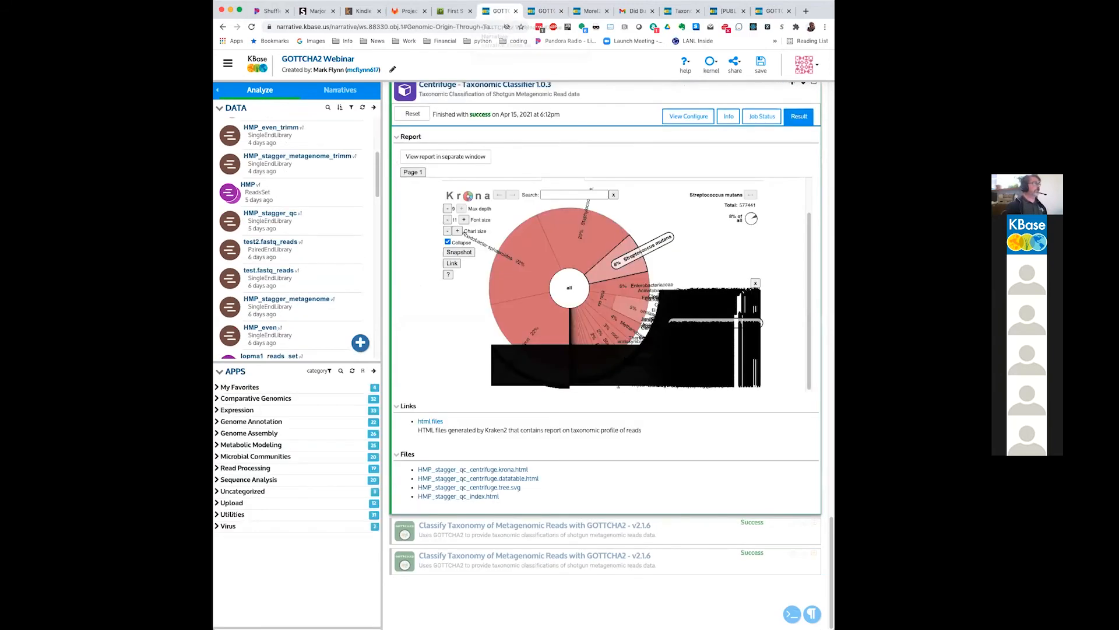
{"action": "left_click", "coordinate": [567, 529]}
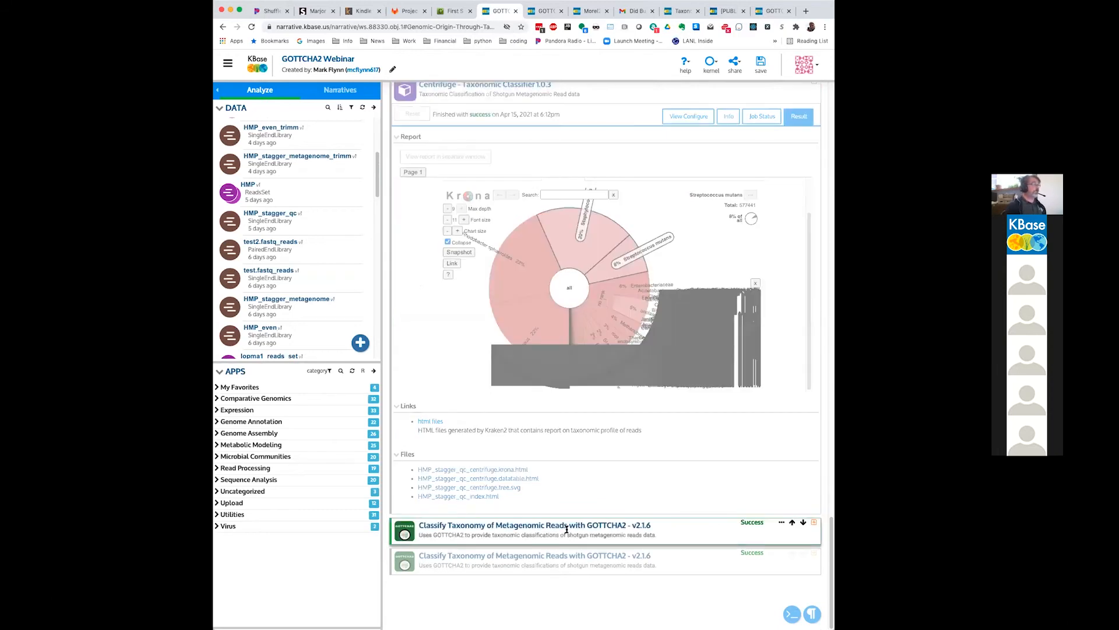
{"action": "left_click", "coordinate": [814, 525]}
{"action": "scroll", "coordinate": [807, 528], "scroll_direction": "down", "scroll_amount": 2}
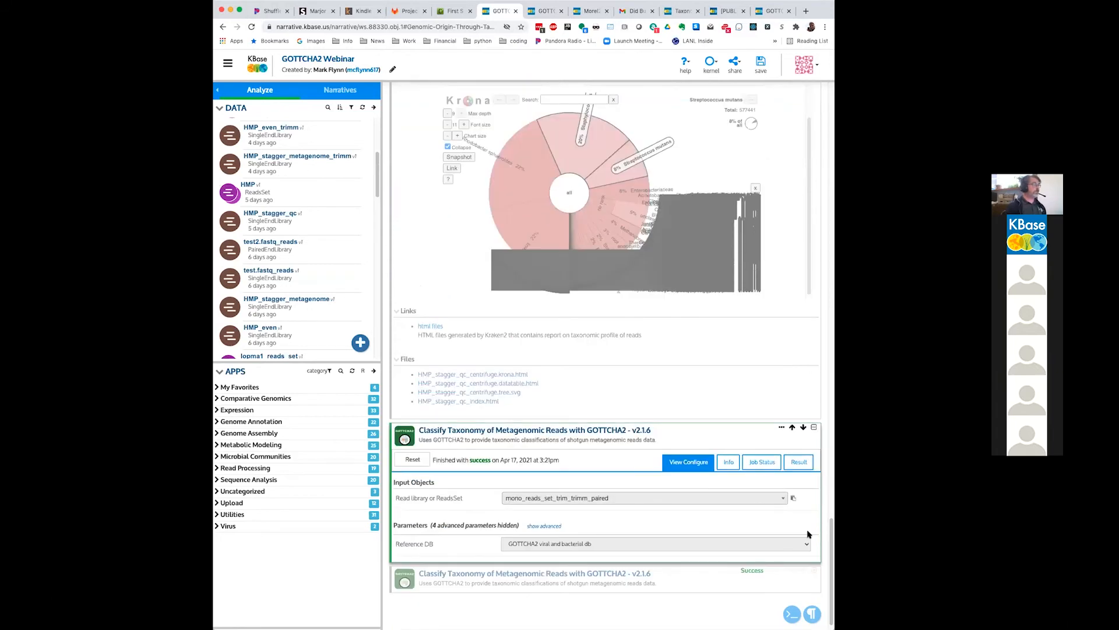
{"action": "left_click", "coordinate": [797, 462]}
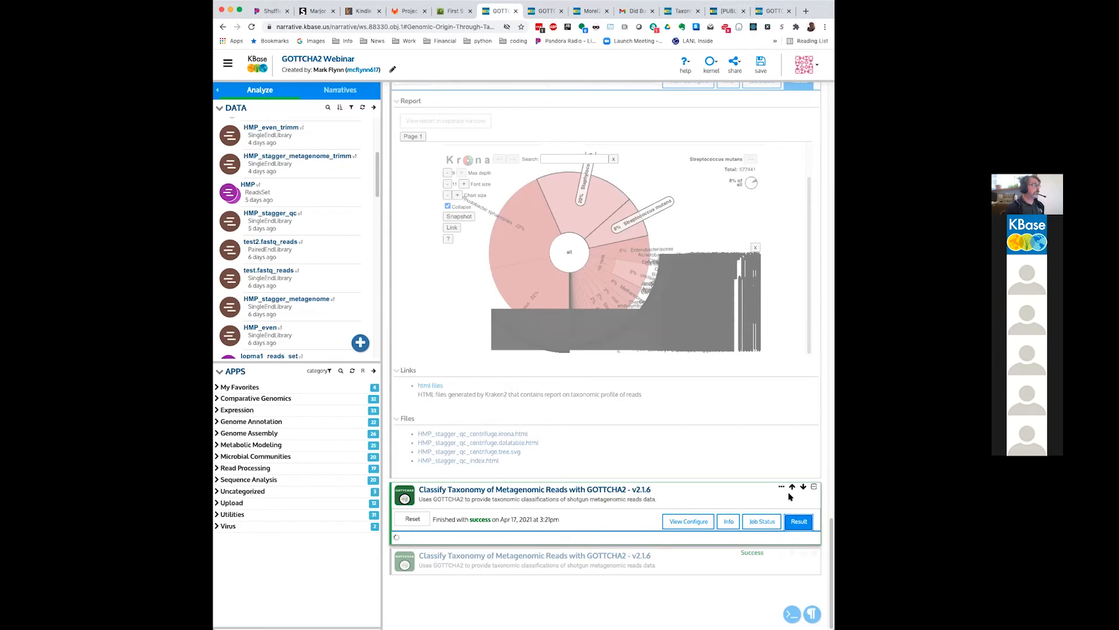
Step: Expand the last GOTTCHA2 cell, run on 808_read_set, and bring up its result report
{"action": "left_click", "coordinate": [797, 563]}
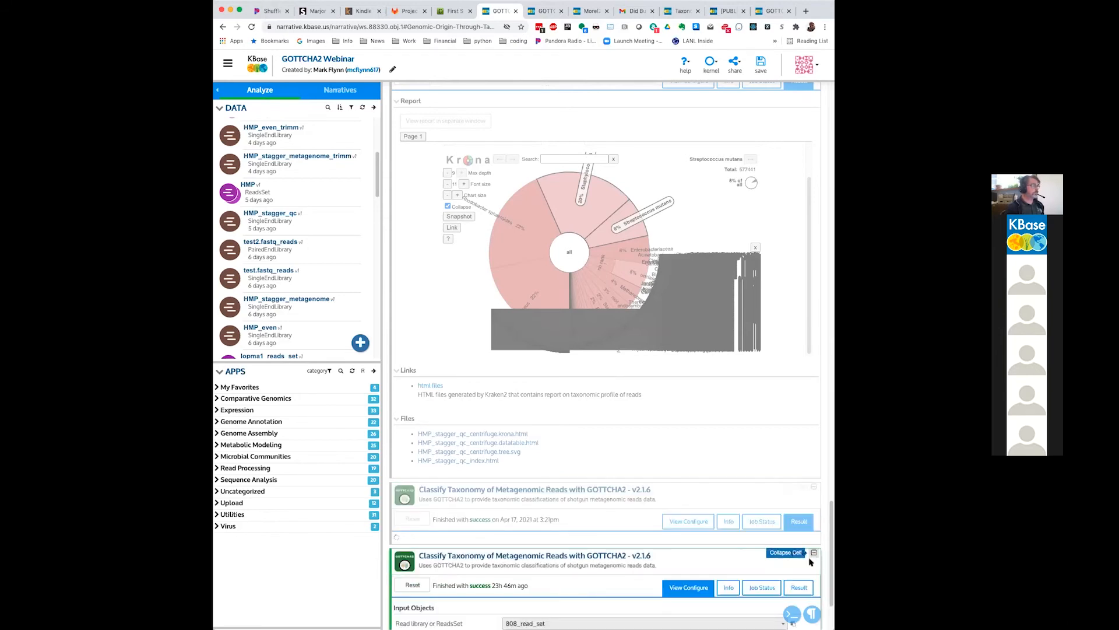
{"action": "left_click", "coordinate": [801, 588]}
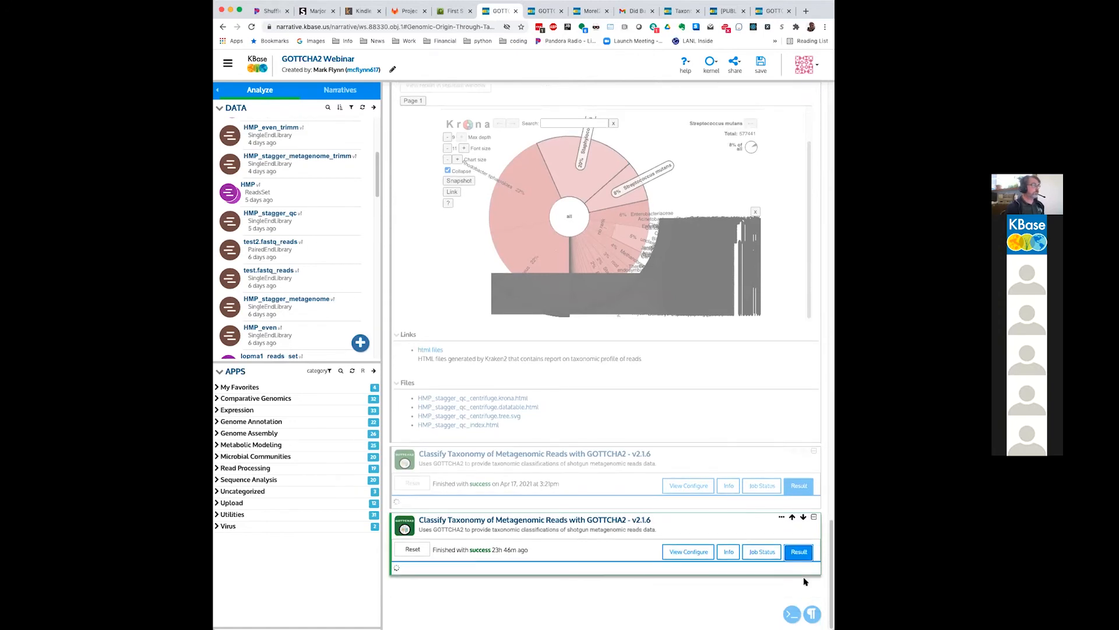
{"action": "left_click", "coordinate": [526, 505]}
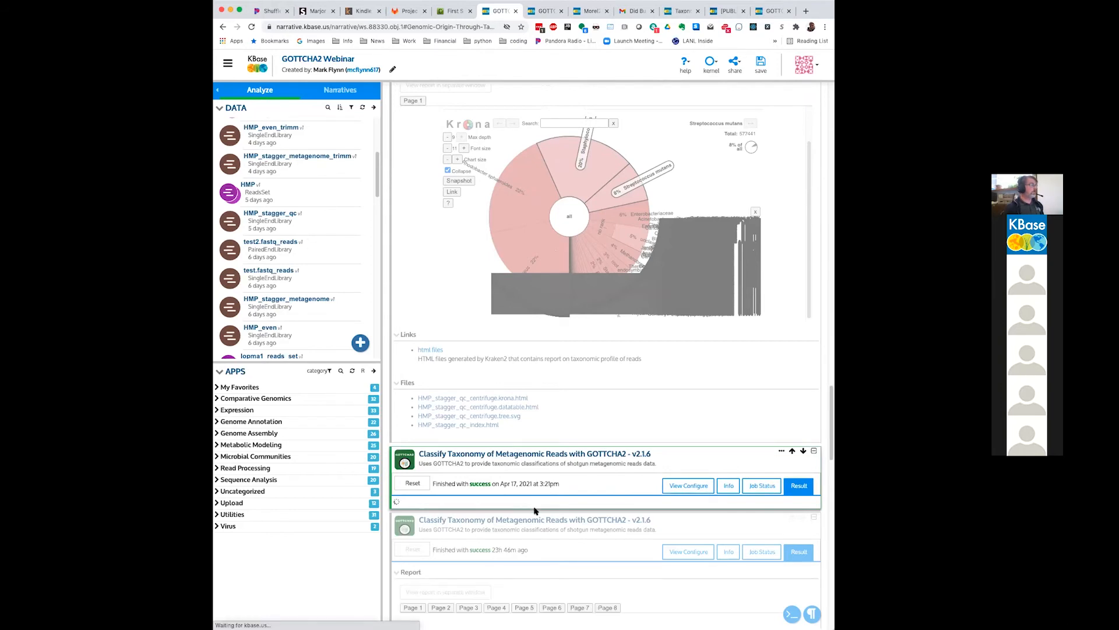
{"action": "scroll", "coordinate": [594, 535], "scroll_direction": "down", "scroll_amount": 1}
{"action": "left_click", "coordinate": [770, 534]}
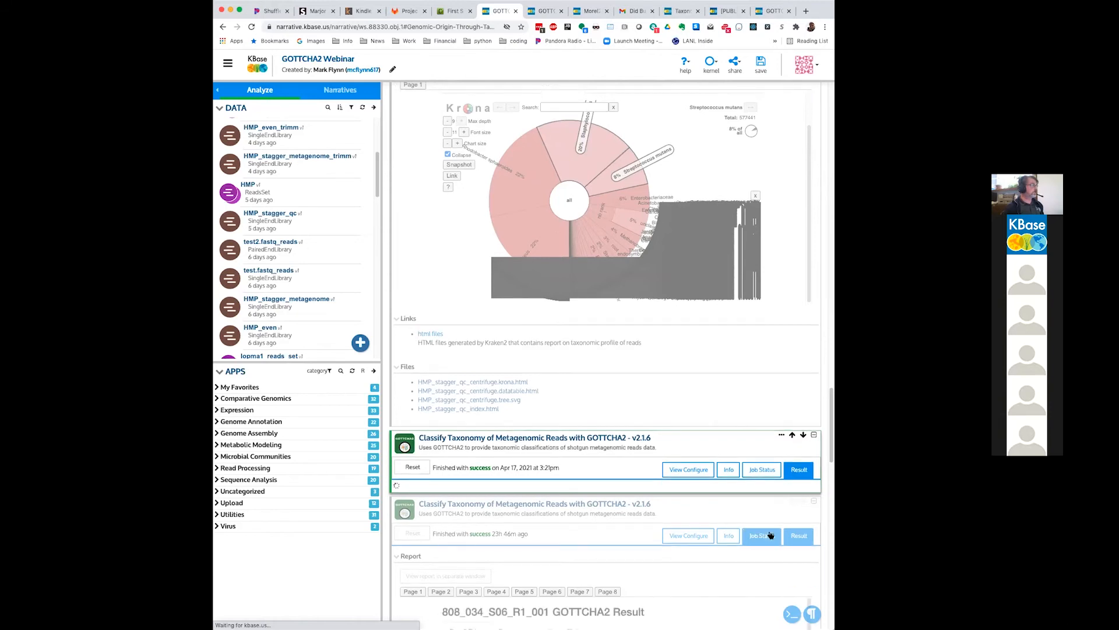
{"action": "scroll", "coordinate": [604, 533], "scroll_direction": "down", "scroll_amount": 5}
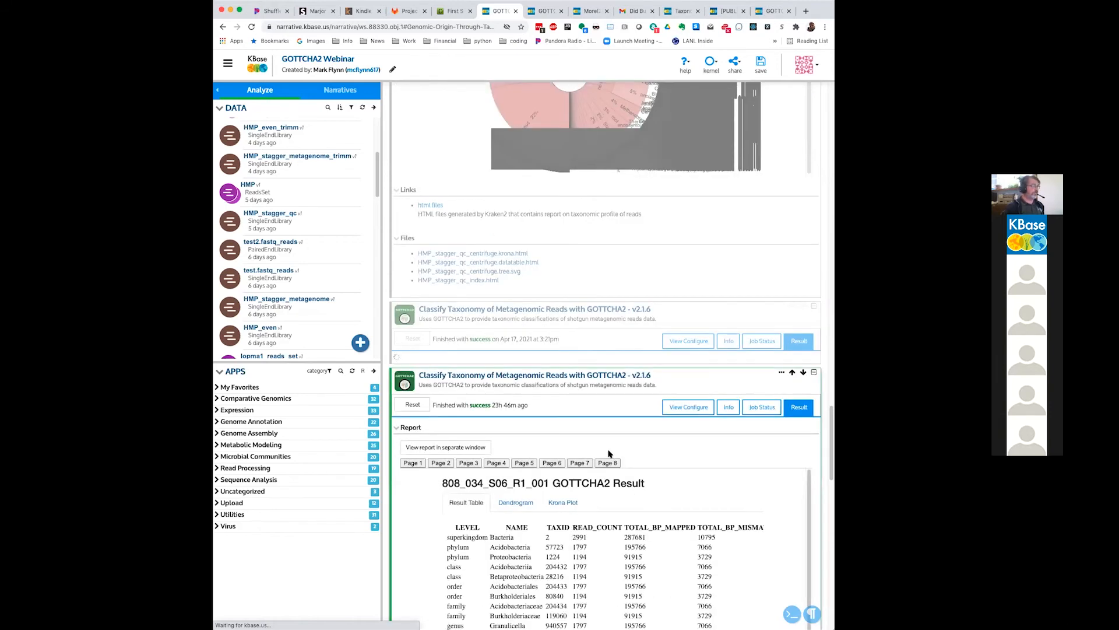
Step: Look through the per-library GOTTCHA2 result tables of the 808_read_set report, from page 1 to page 7
{"action": "left_click", "coordinate": [414, 463]}
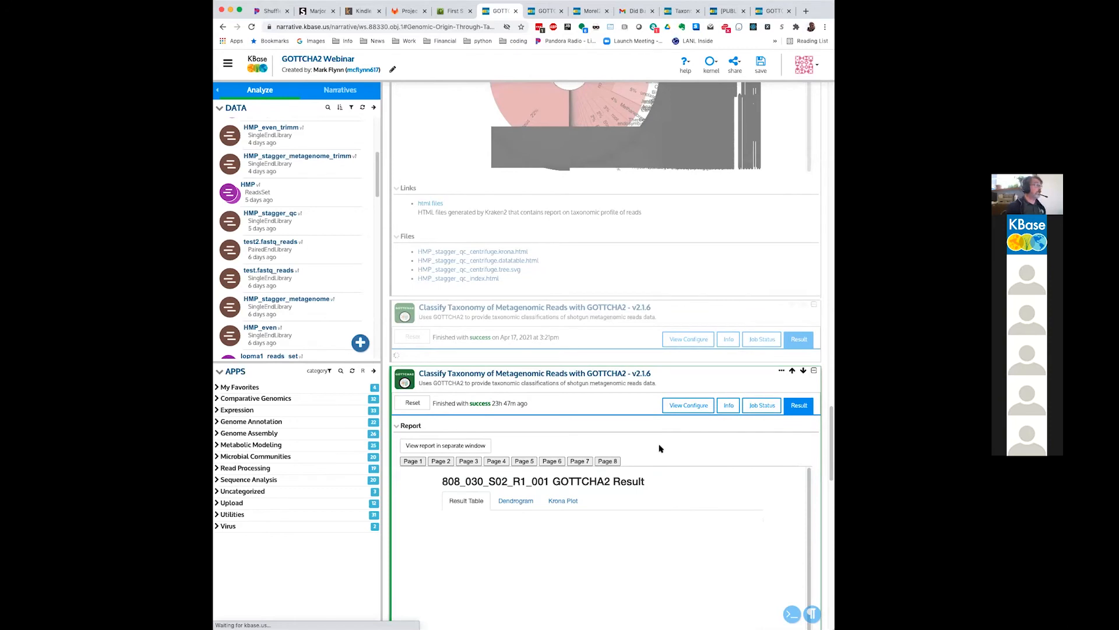
{"action": "left_click", "coordinate": [444, 459]}
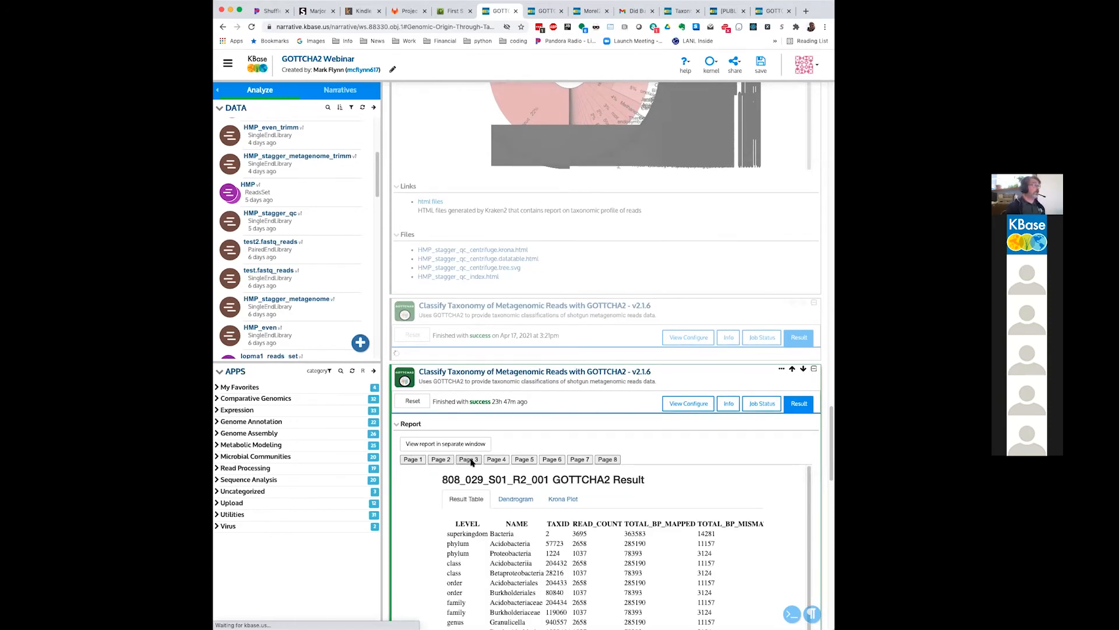
{"action": "left_click", "coordinate": [474, 461]}
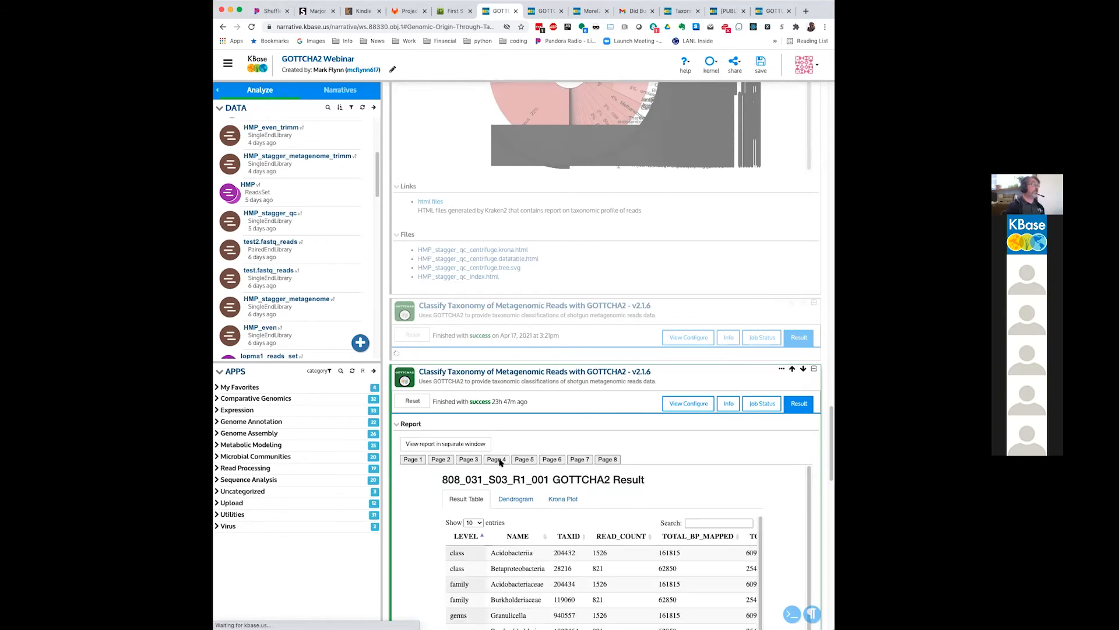
{"action": "left_click", "coordinate": [498, 460]}
{"action": "left_click", "coordinate": [527, 462]}
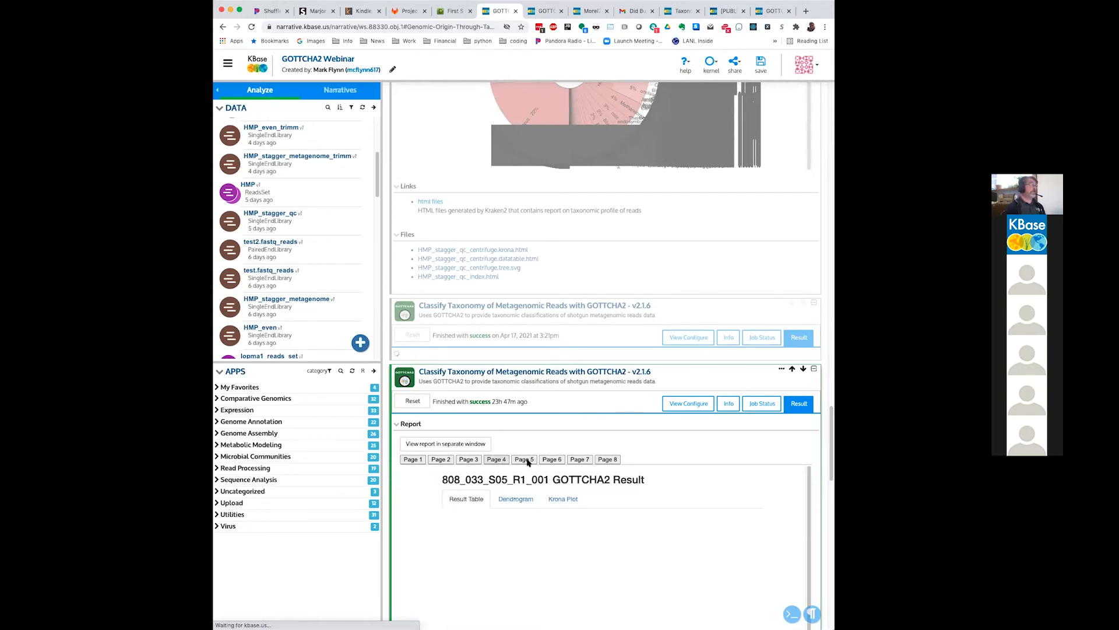
{"action": "left_click", "coordinate": [552, 461]}
{"action": "left_click", "coordinate": [577, 461]}
Step: View the Krona plot of the 808_032_S04_R1_001 GOTTCHA2 result and look over the report's output links and files
{"action": "scroll", "coordinate": [524, 501], "scroll_direction": "down", "scroll_amount": 2}
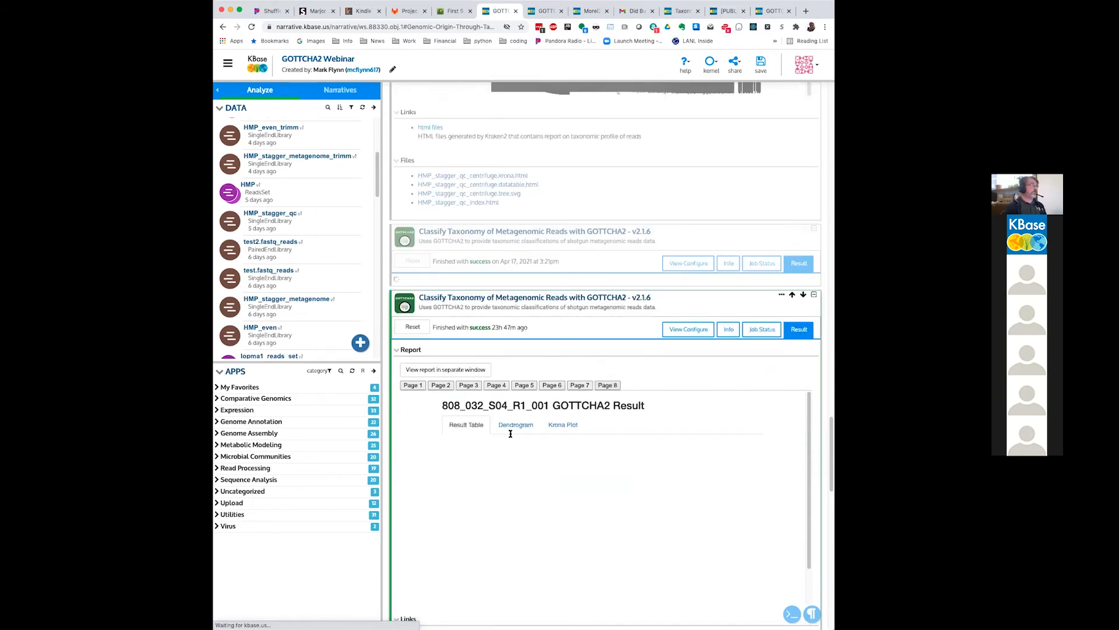
{"action": "left_click", "coordinate": [555, 429]}
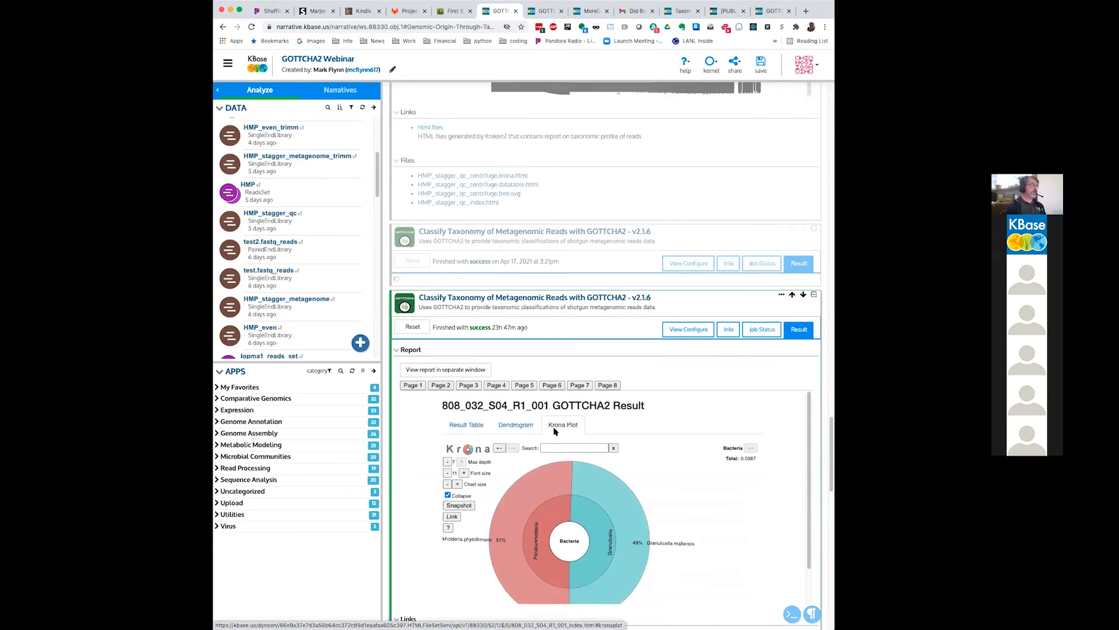
{"action": "scroll", "coordinate": [554, 430], "scroll_direction": "down", "scroll_amount": 1}
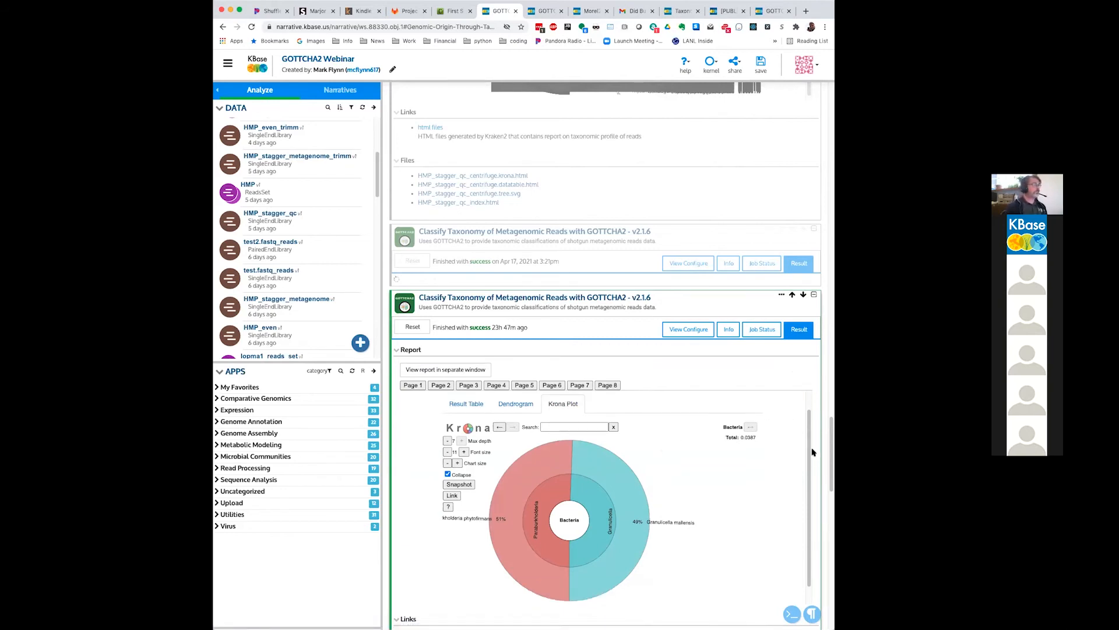
{"action": "scroll", "coordinate": [821, 457], "scroll_direction": "down", "scroll_amount": 1}
{"action": "scroll", "coordinate": [821, 457], "scroll_direction": "down", "scroll_amount": 4}
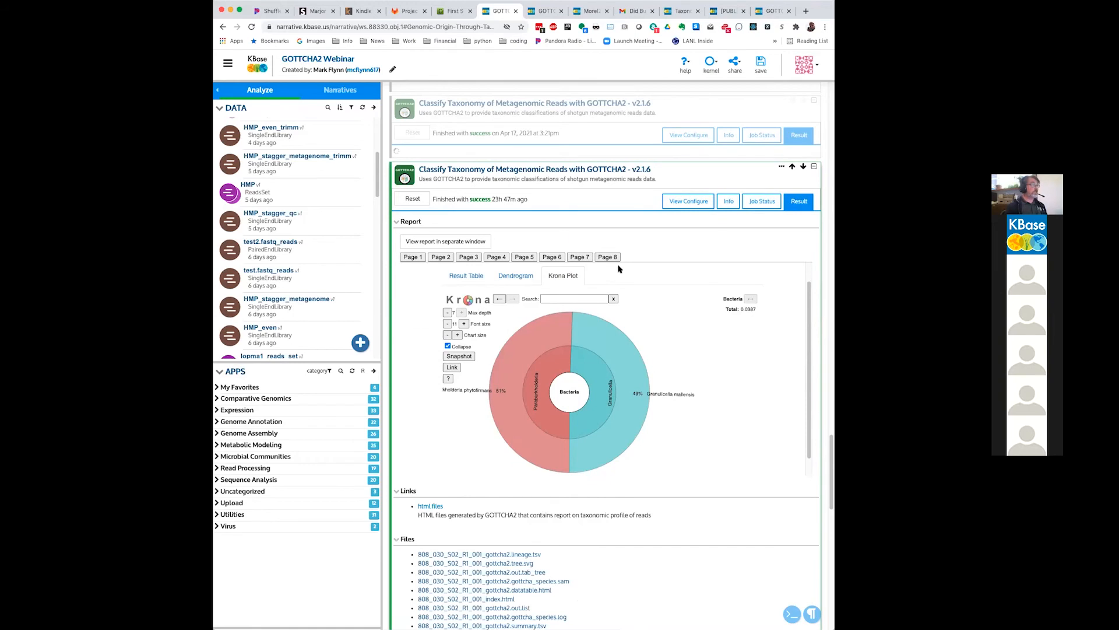